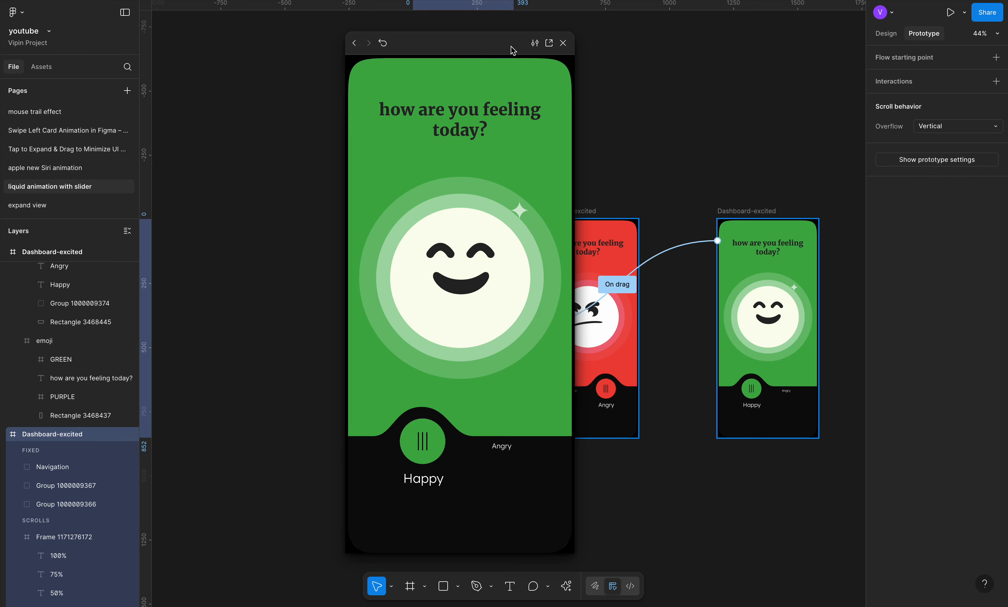
Restart the prototype preview from the first dashboard frame and test opening the mood screen by tapping and returning by swiping down
click(563, 43)
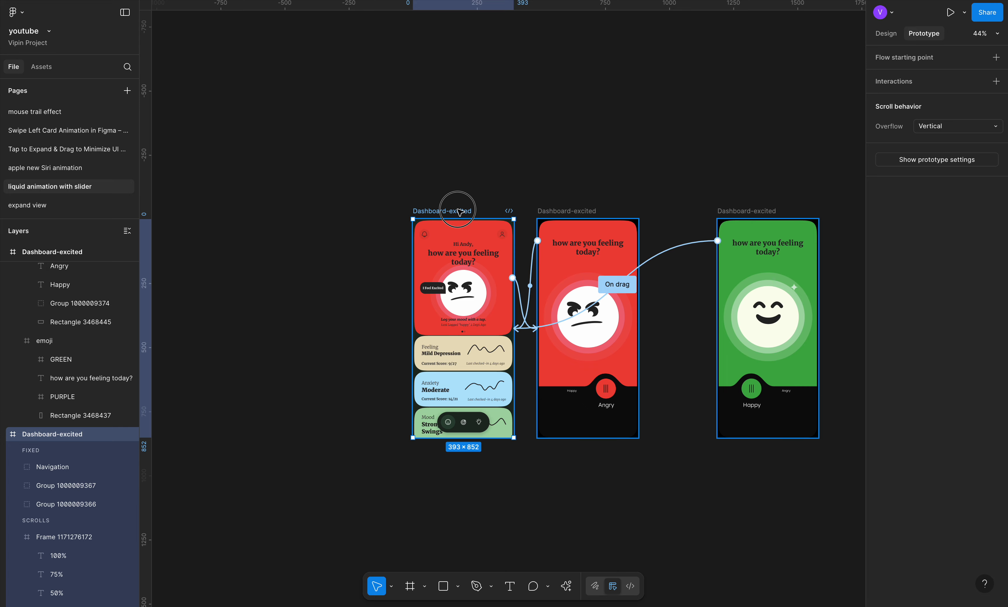
key(shift+space)
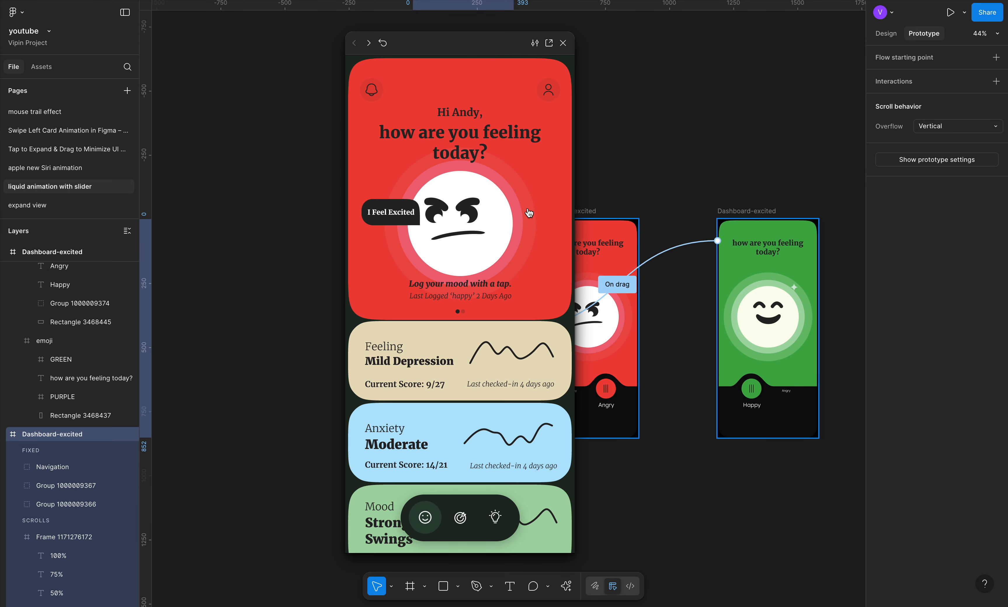
drag(486, 44, 450, 36)
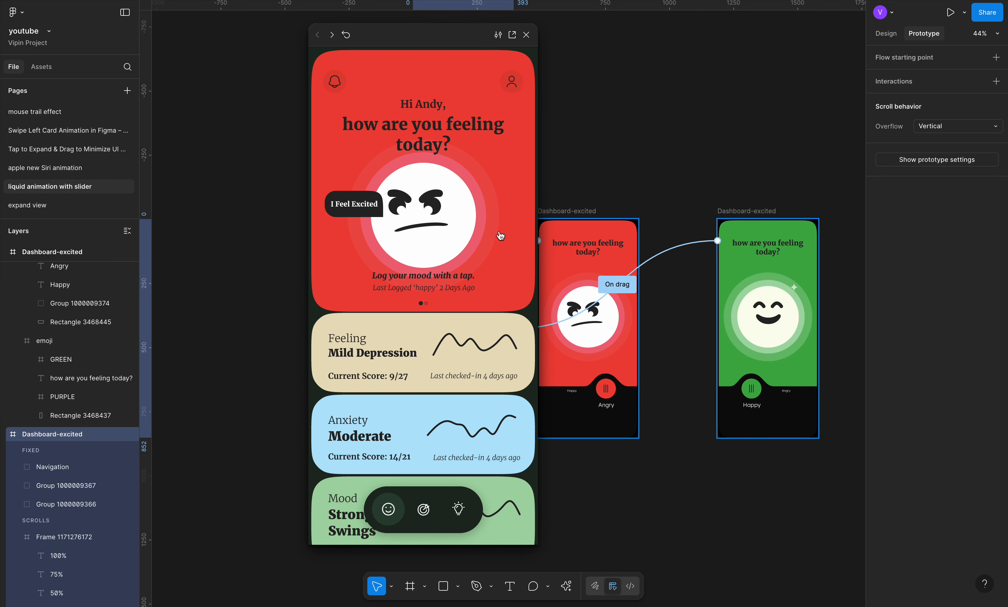
click(441, 201)
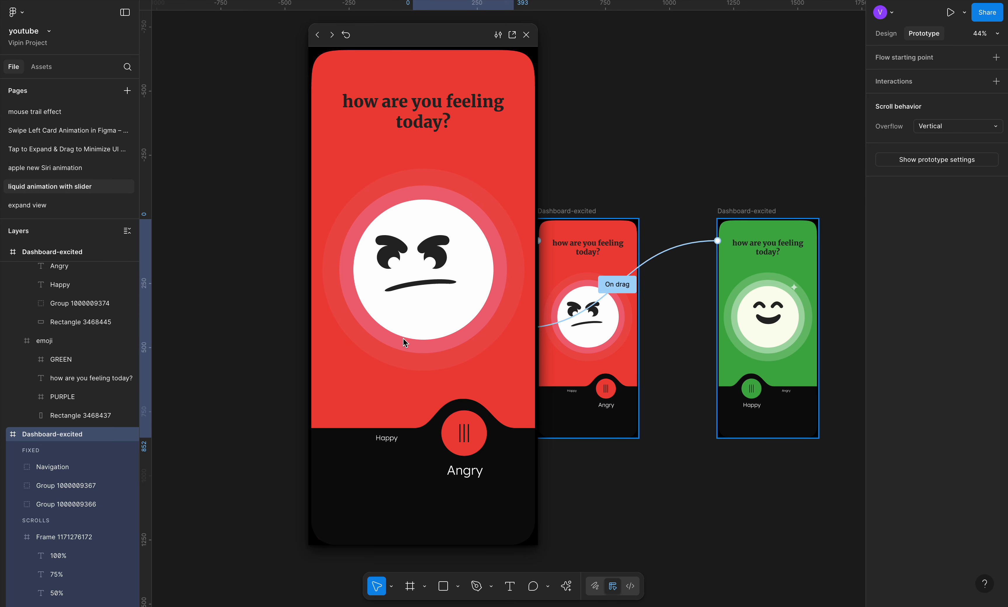
drag(424, 68, 439, 311)
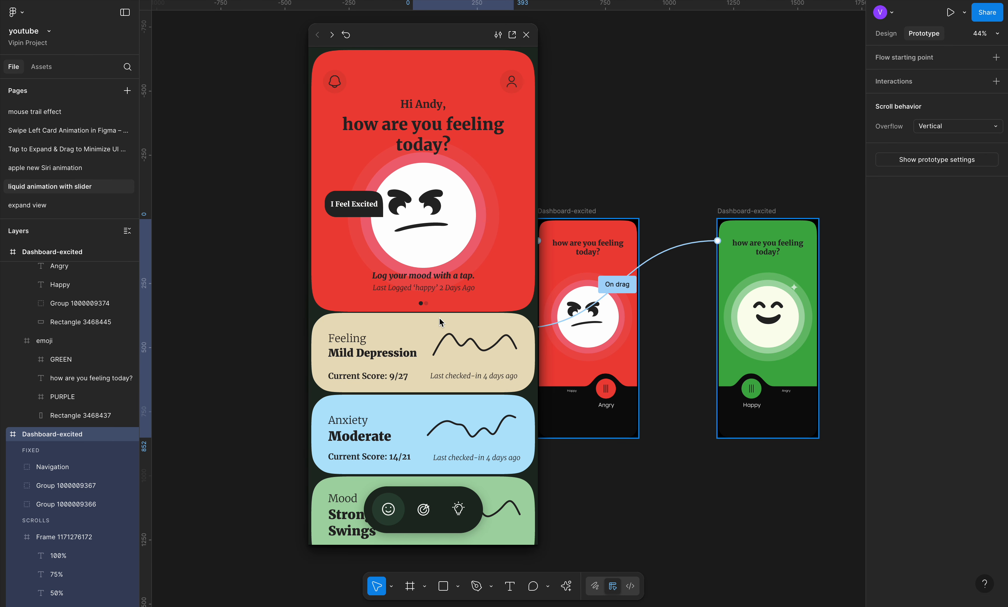
click(448, 196)
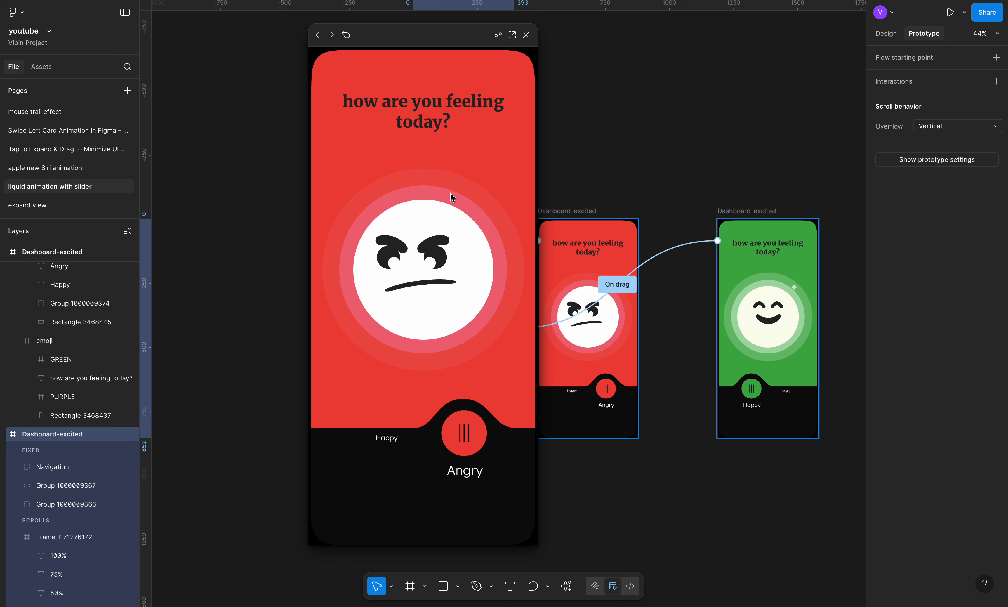
drag(431, 80, 449, 233)
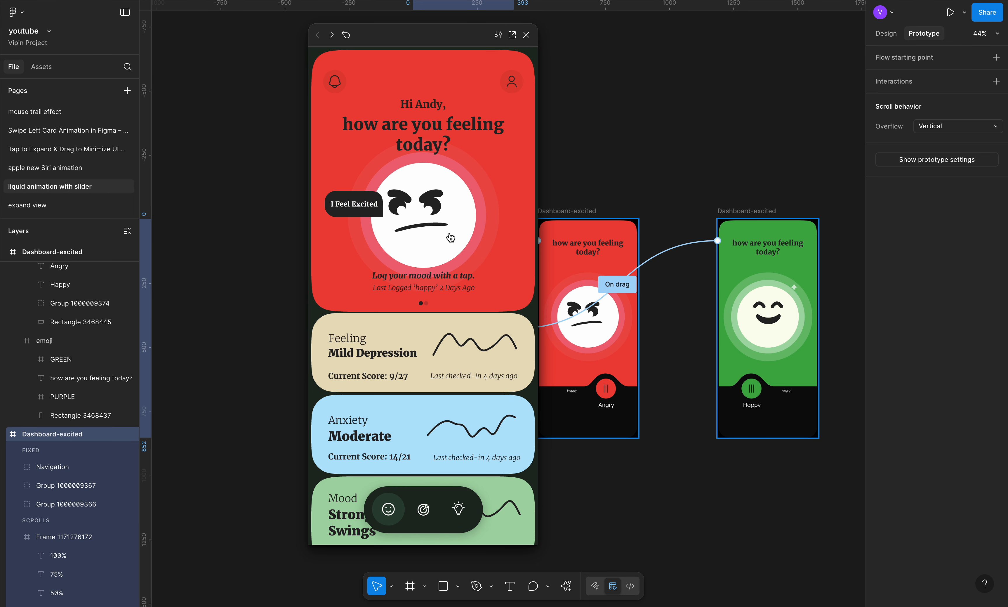
click(433, 95)
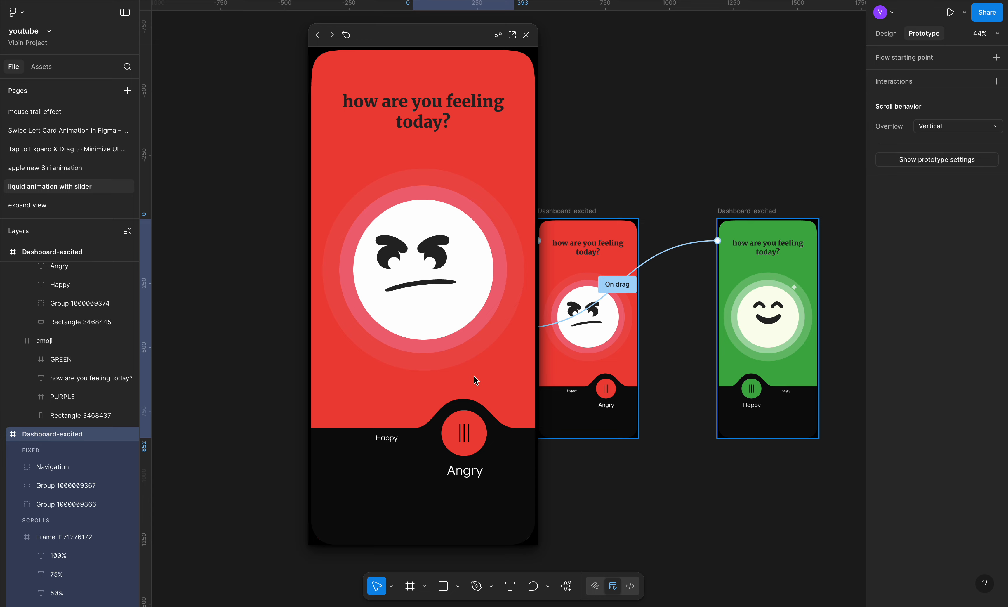
Test the mood slider in the preview by moving it from Angry to Happy and back, then close the preview
mouse_move(467, 443)
mouse_down()
mouse_move(379, 445)
mouse_move(467, 448)
mouse_up()
drag(468, 443, 385, 444)
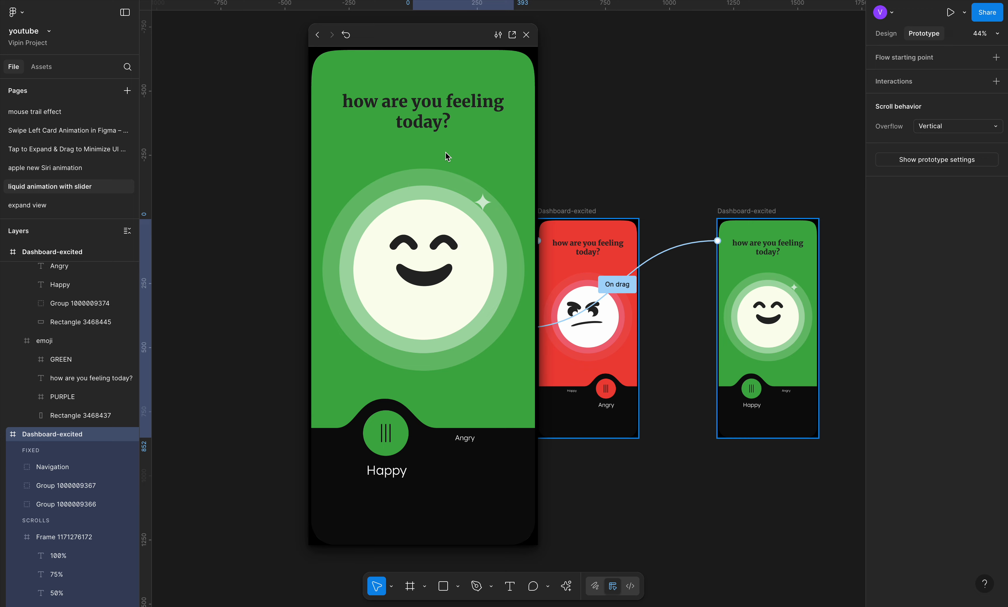
drag(395, 441, 475, 448)
drag(459, 303, 475, 322)
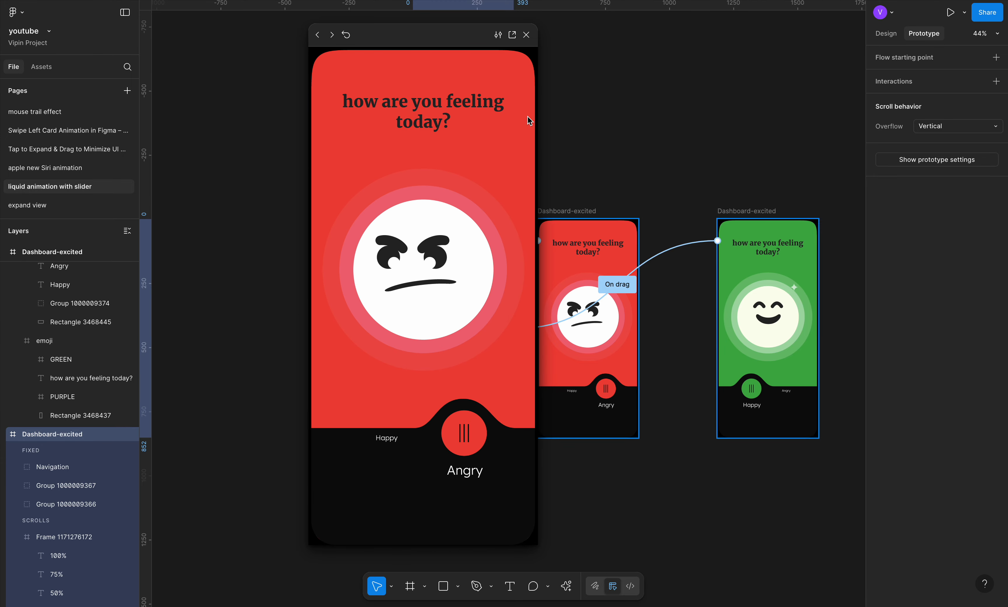
click(527, 35)
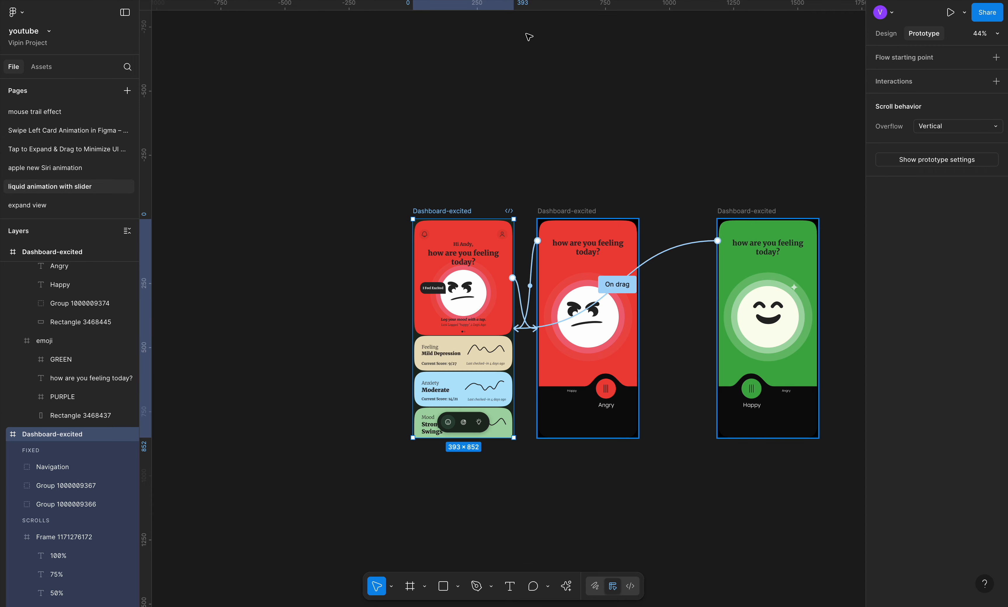
In design mode, duplicate the first dashboard frame and place the copy above the original row at X 75, Y -2050
key(Escape)
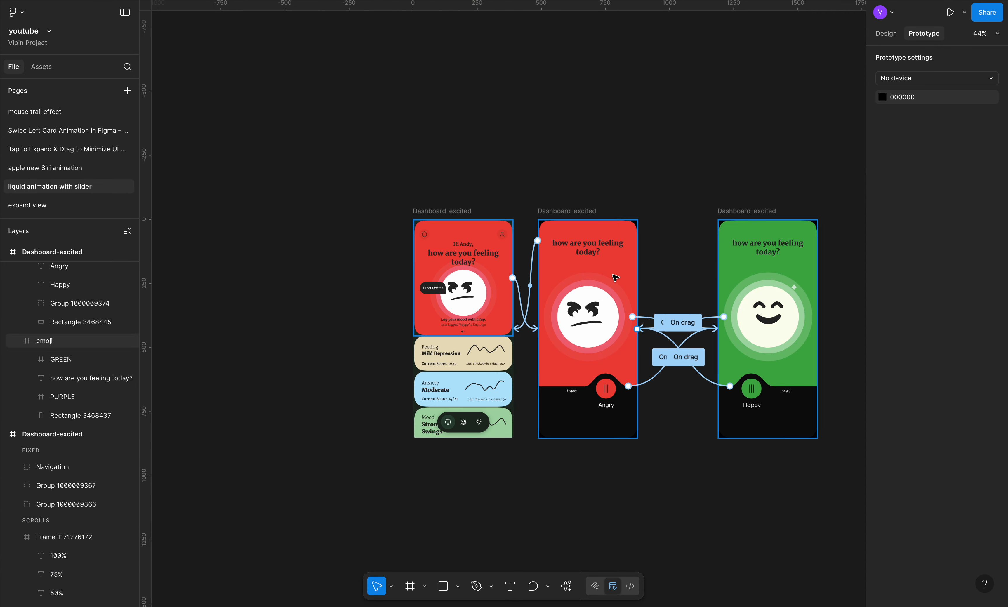
click(887, 35)
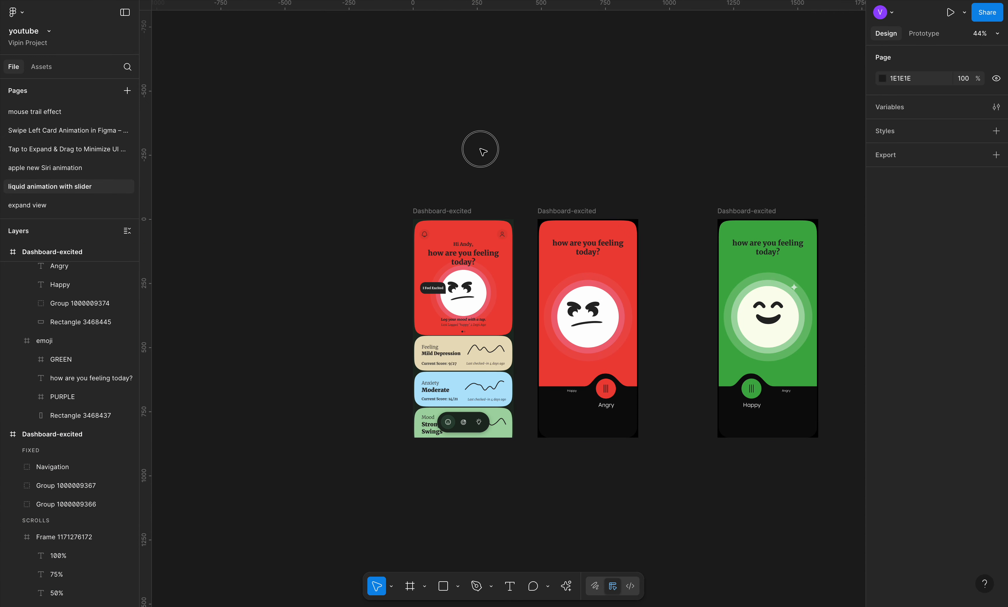
scroll(379, 319, up, 3)
click(458, 326)
drag(458, 326, 478, 98)
key(shift+2)
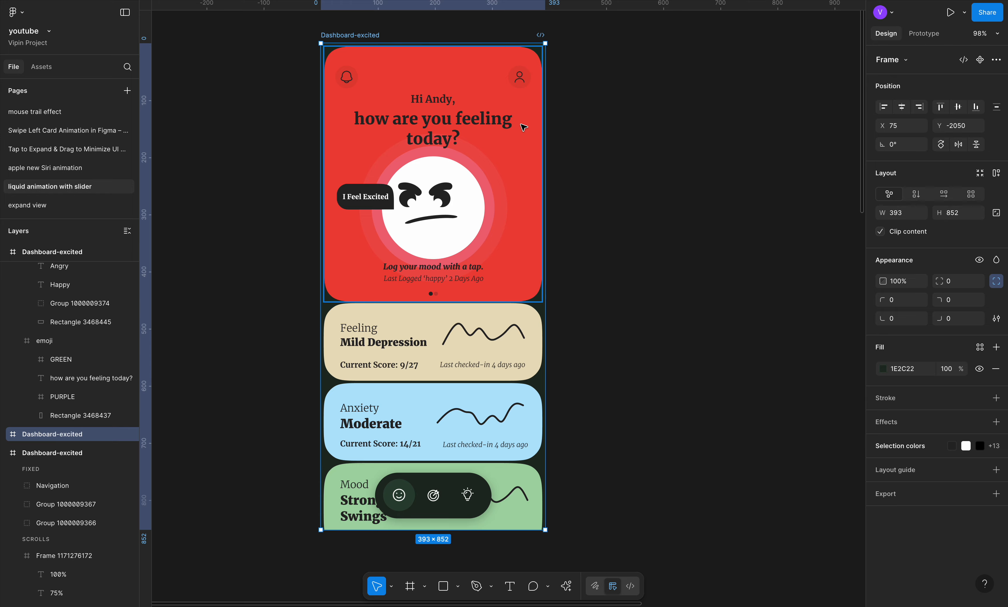
Duplicate the upper dashboard frame and place the copy beside it at X 610, Y -2050
scroll(504, 123, down, 5)
scroll(504, 123, down, 5)
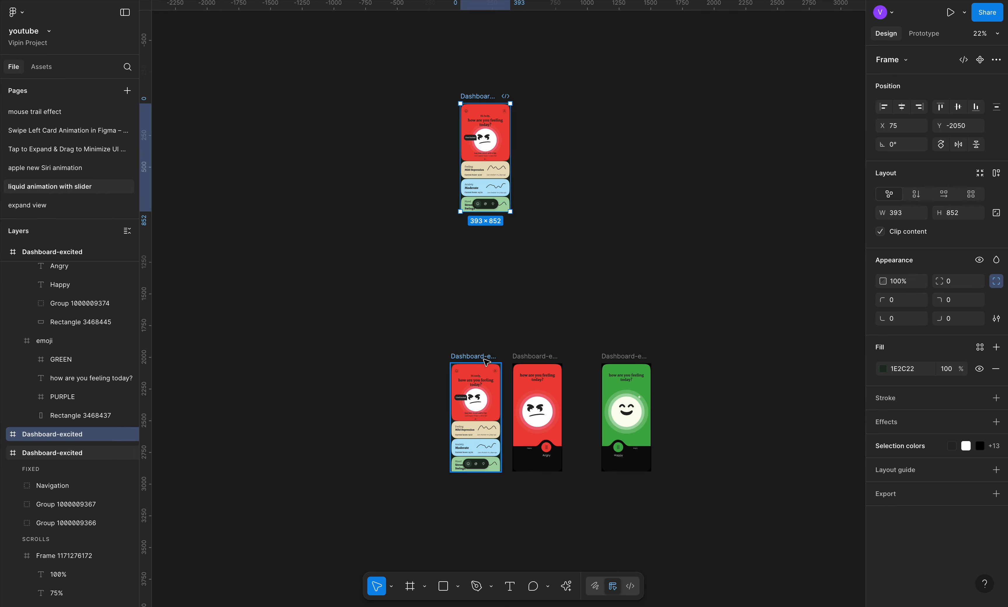
scroll(486, 375, up, 7)
scroll(502, 186, down, 5)
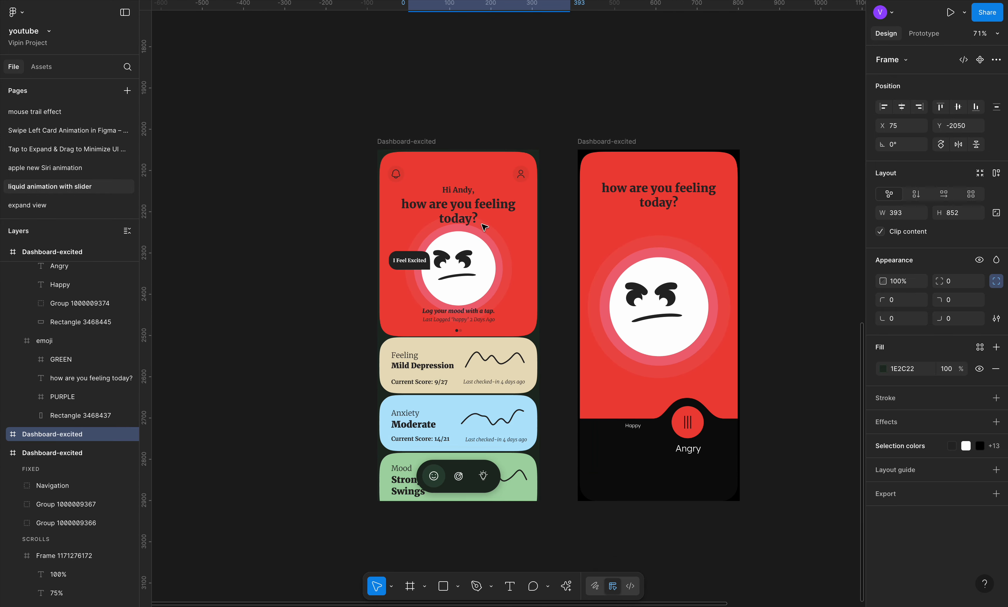
scroll(450, 395, down, 3)
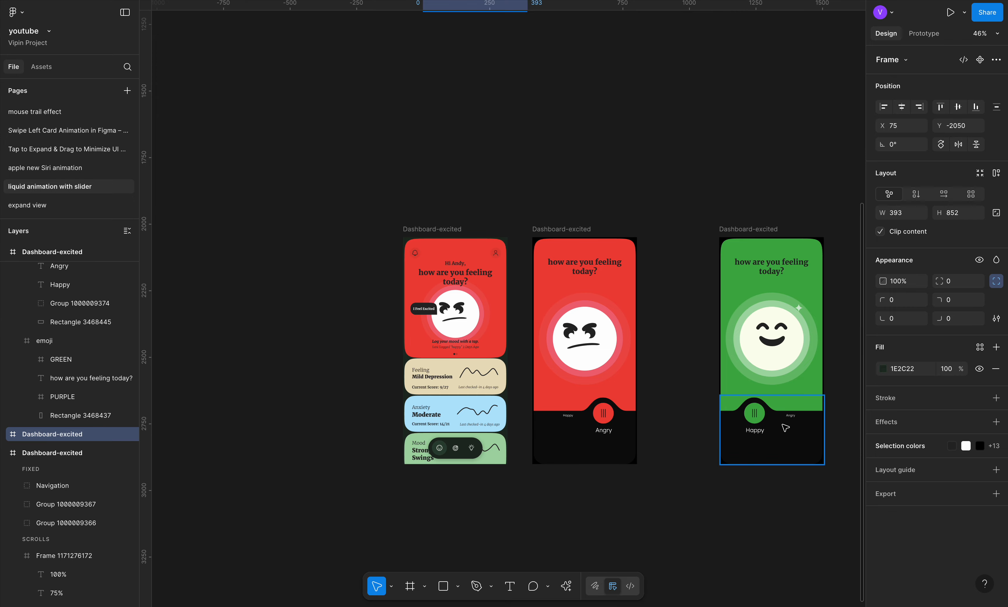
scroll(593, 364, up, 4)
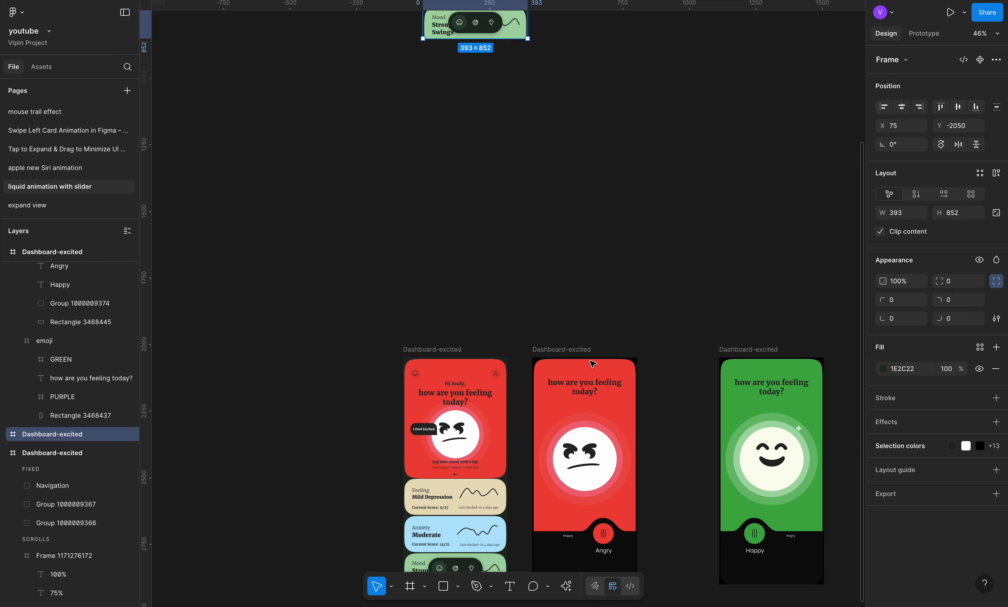
scroll(593, 364, up, 5)
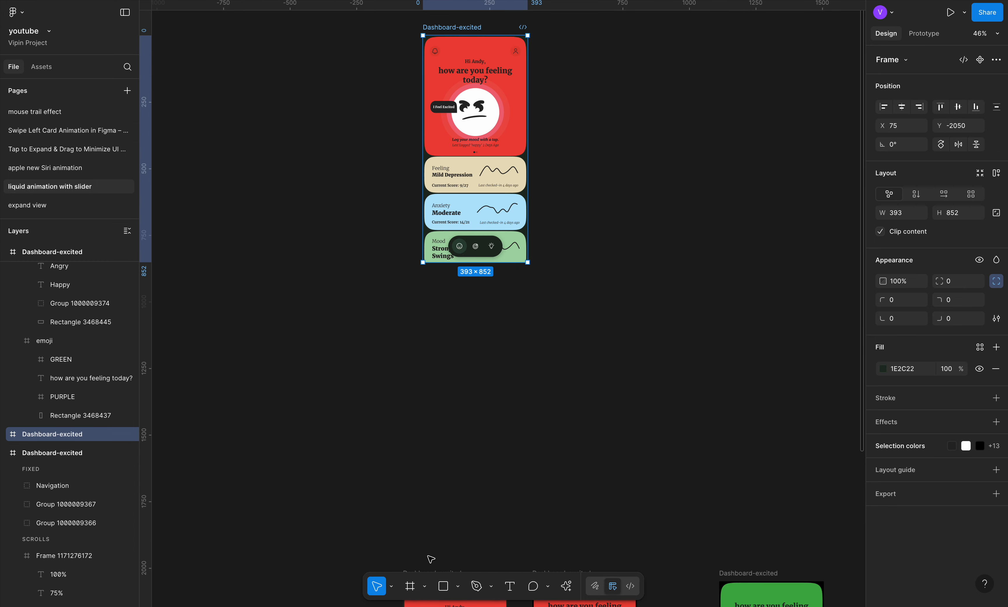
scroll(531, 233, up, 1)
click(460, 73)
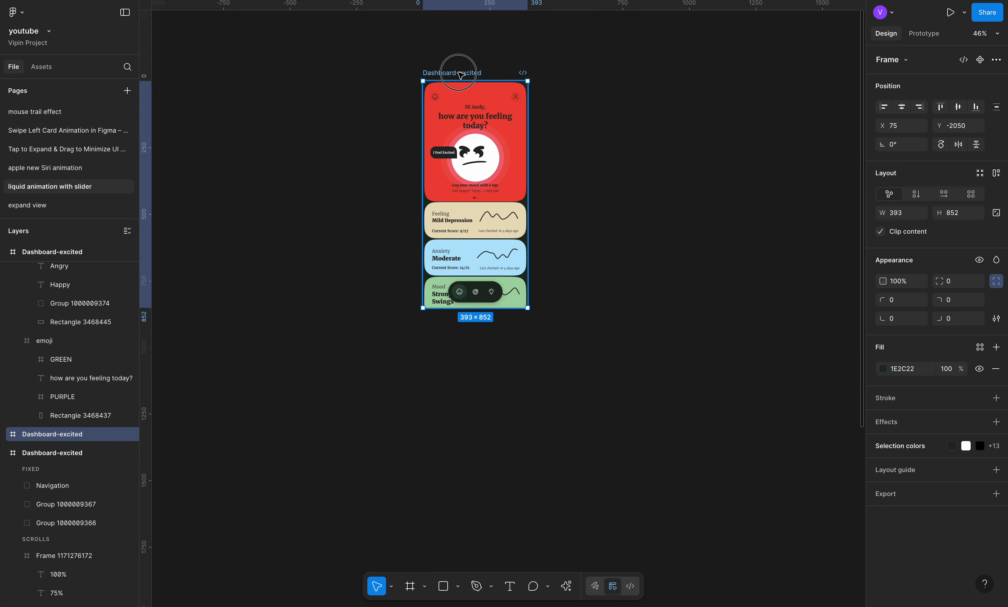
drag(461, 74, 603, 74)
Delete the Feeling, Anxiety and Mood cards and the bottom navigation from the second upper dashboard frame
scroll(641, 88, up, 5)
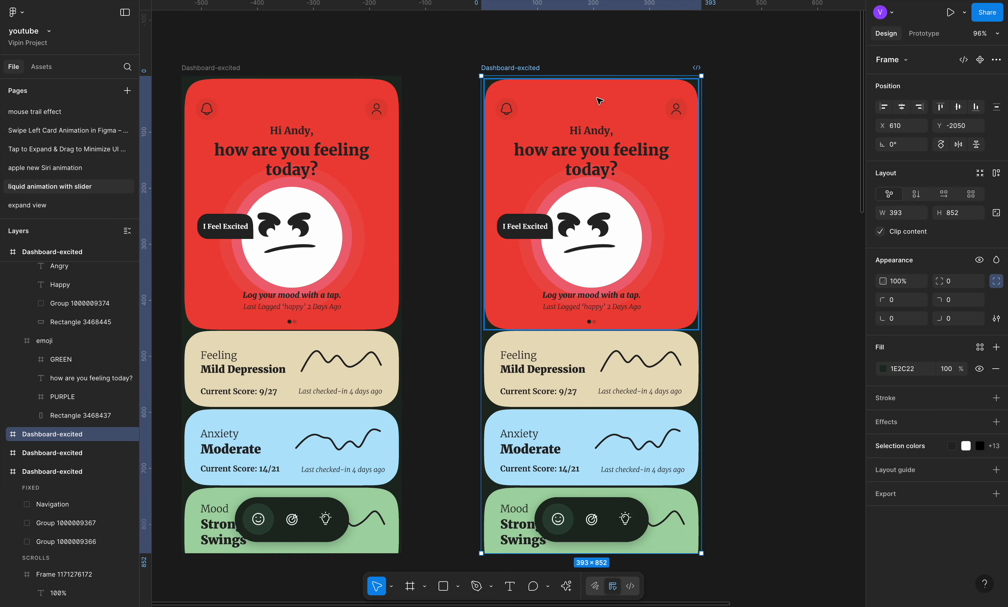
scroll(596, 97, down, 5)
click(608, 226)
key(Delete)
click(614, 245)
key(Delete)
click(631, 297)
key(Delete)
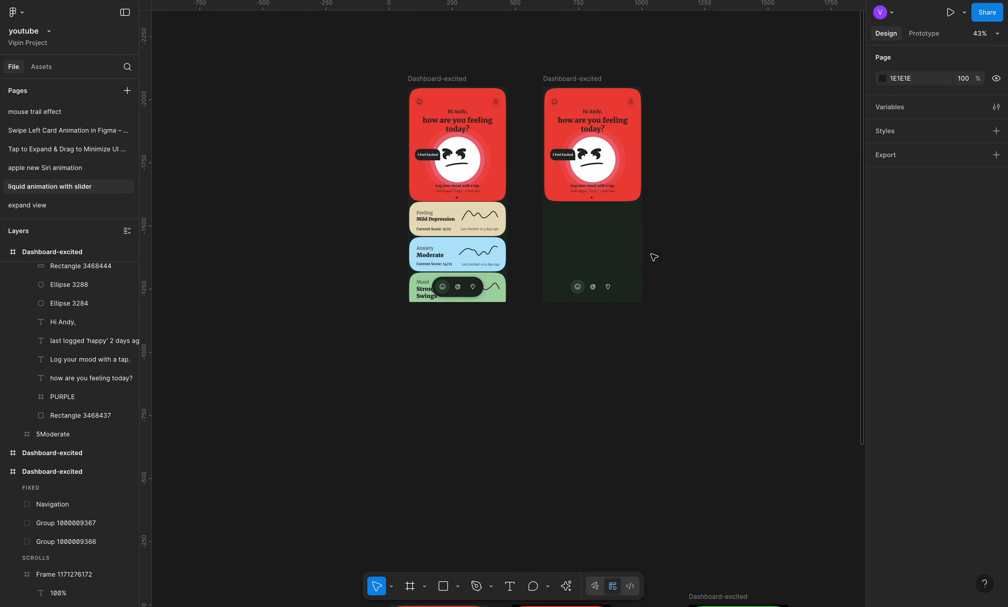
click(600, 289)
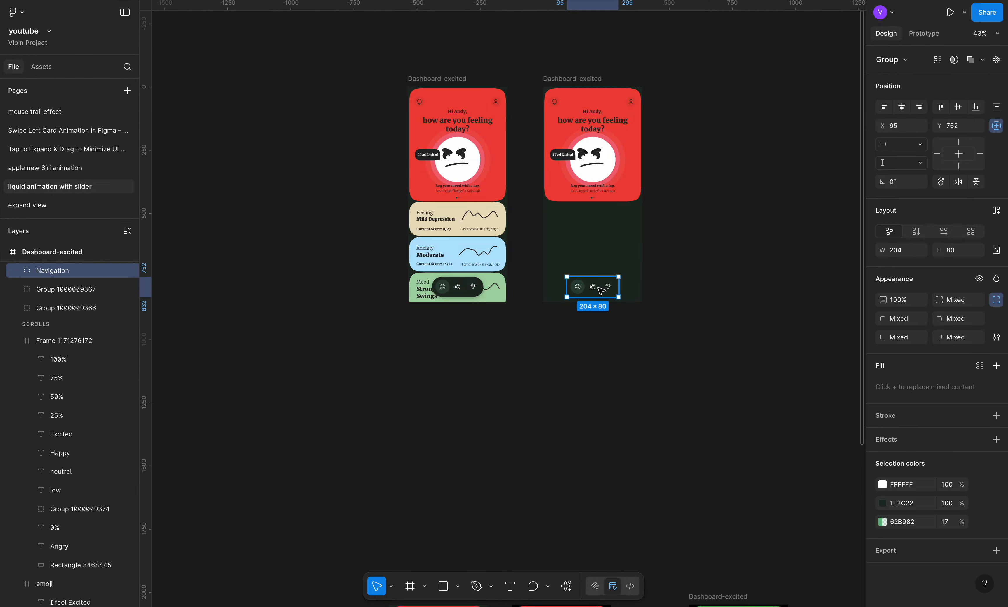
key(Delete)
Stretch the red background rectangle of the second dashboard frame downward to 383 × 842
scroll(630, 151, up, 5)
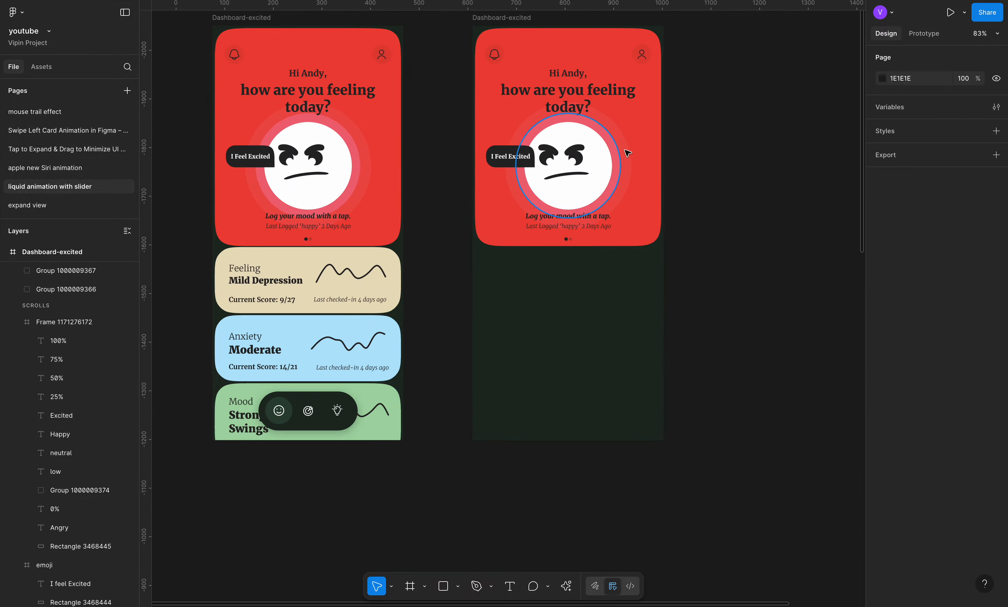
super+click(651, 171)
drag(626, 247, 613, 438)
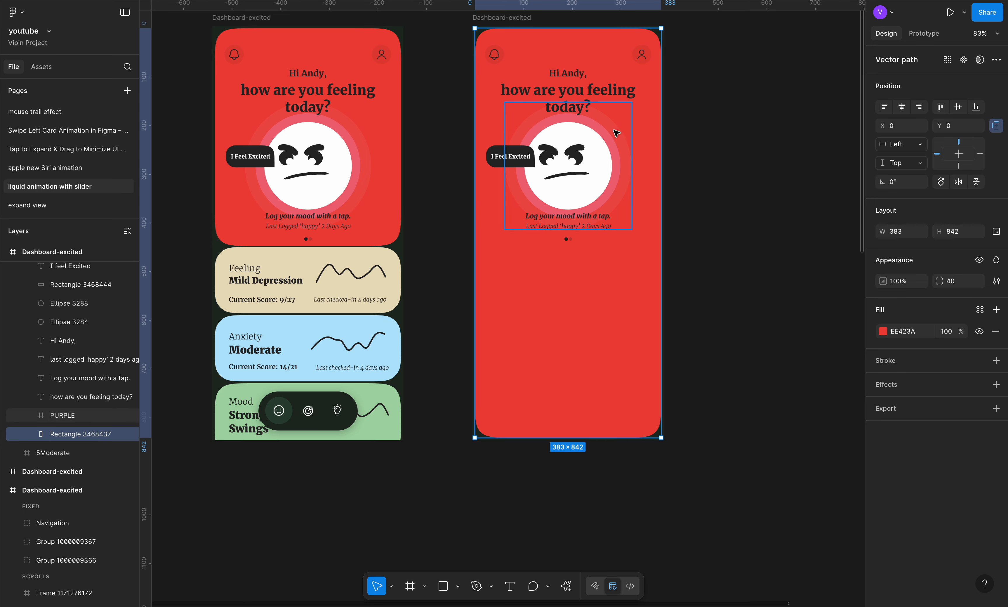
Delete the bell icon, the profile icon and the greeting line above the heading in the second dashboard frame
scroll(579, 97, up, 5)
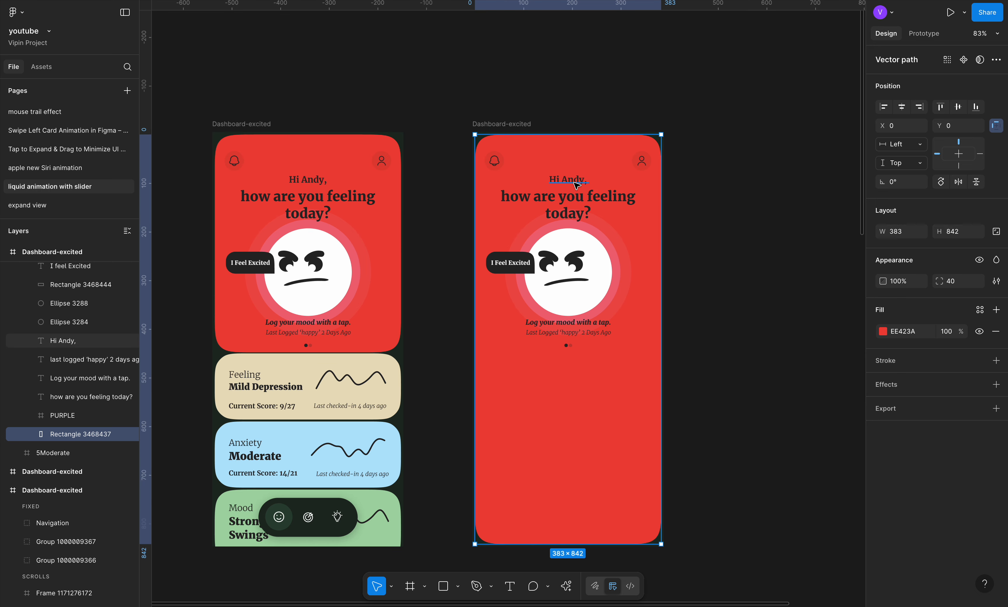
click(495, 165)
key(Escape)
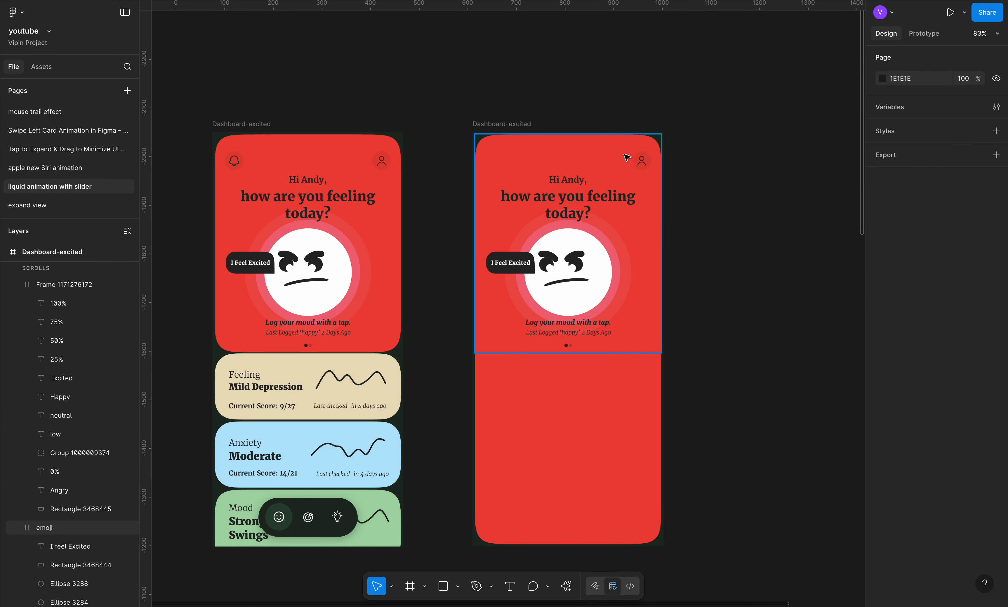
click(640, 164)
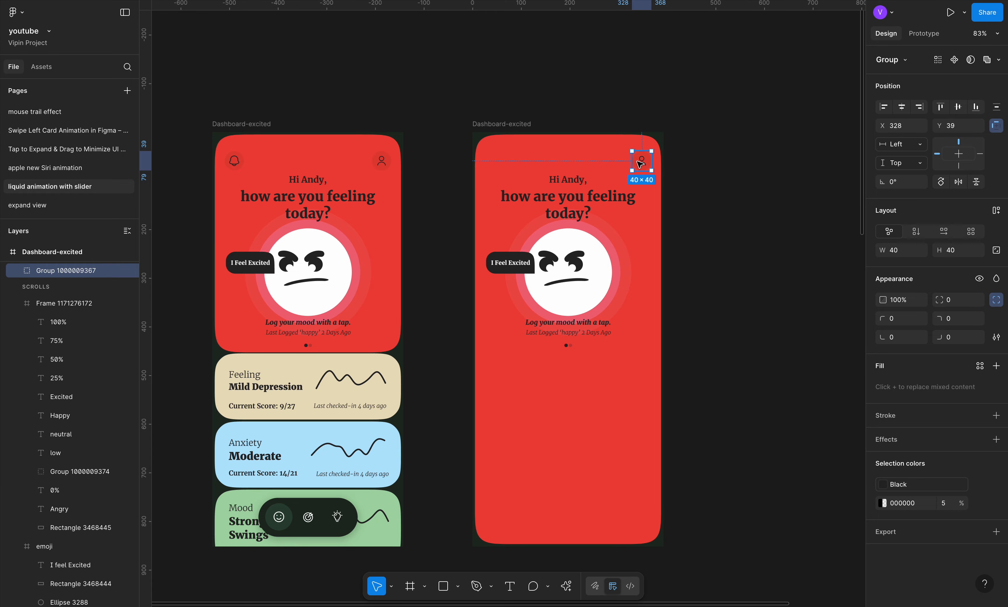
key(Delete)
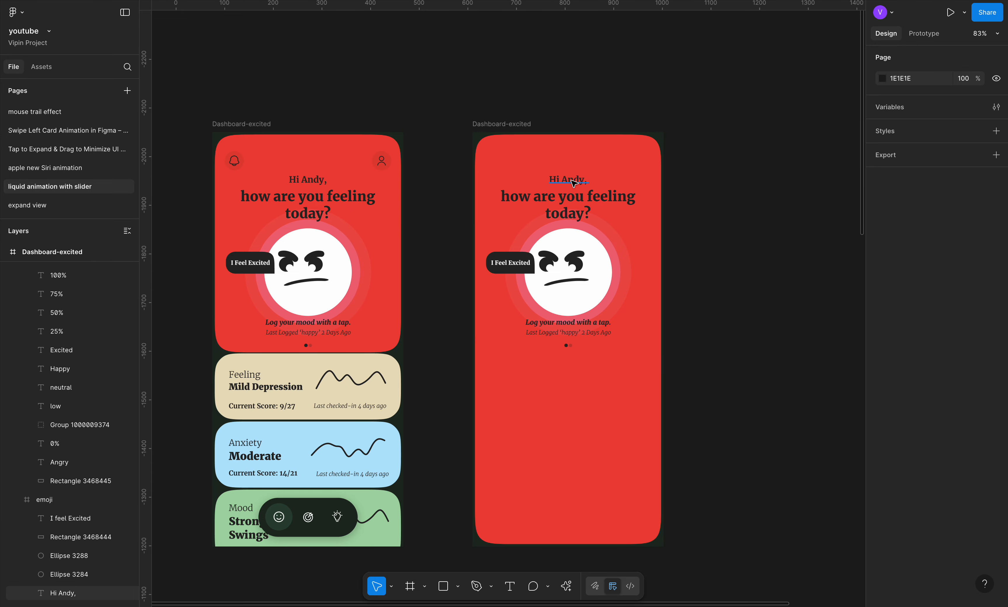
click(581, 180)
key(Delete)
Delete the "I Feel Excited" text and its black speech bubble beside the angry face
click(521, 265)
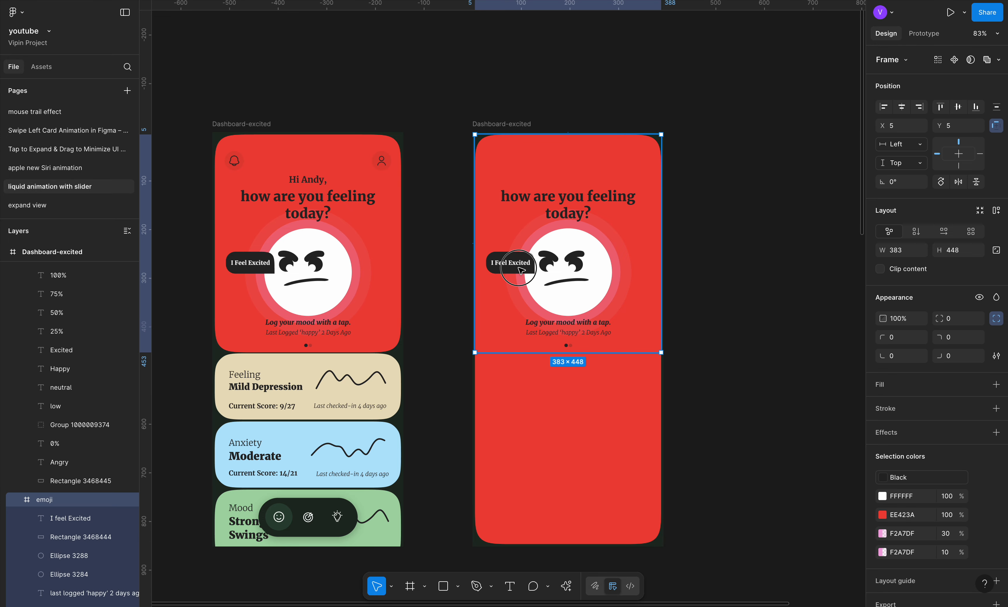
double_click(521, 265)
key(Delete)
click(522, 262)
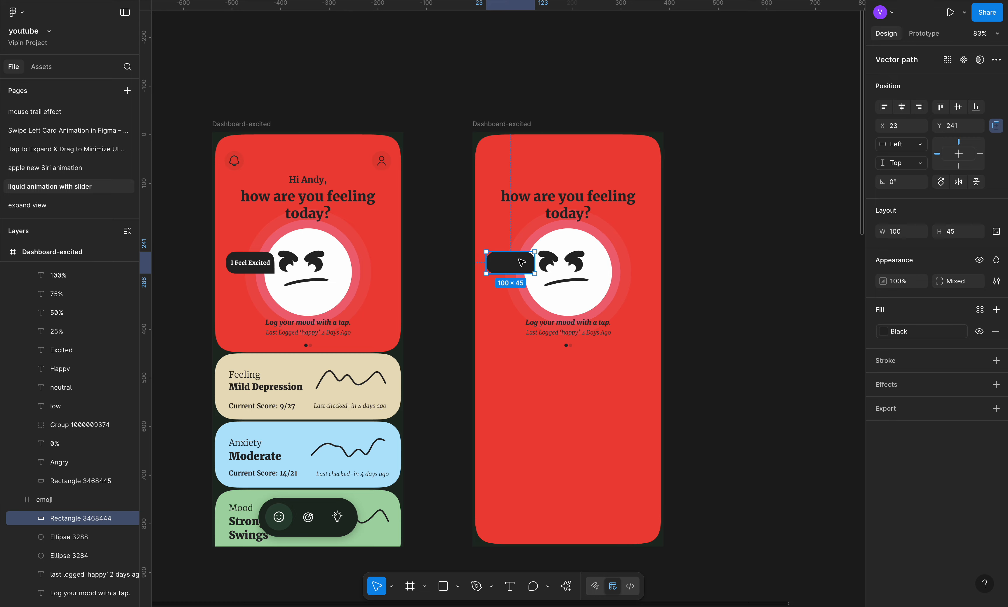
key(Delete)
Resize the emoji frame to fit its contents at 383 × 842
click(521, 263)
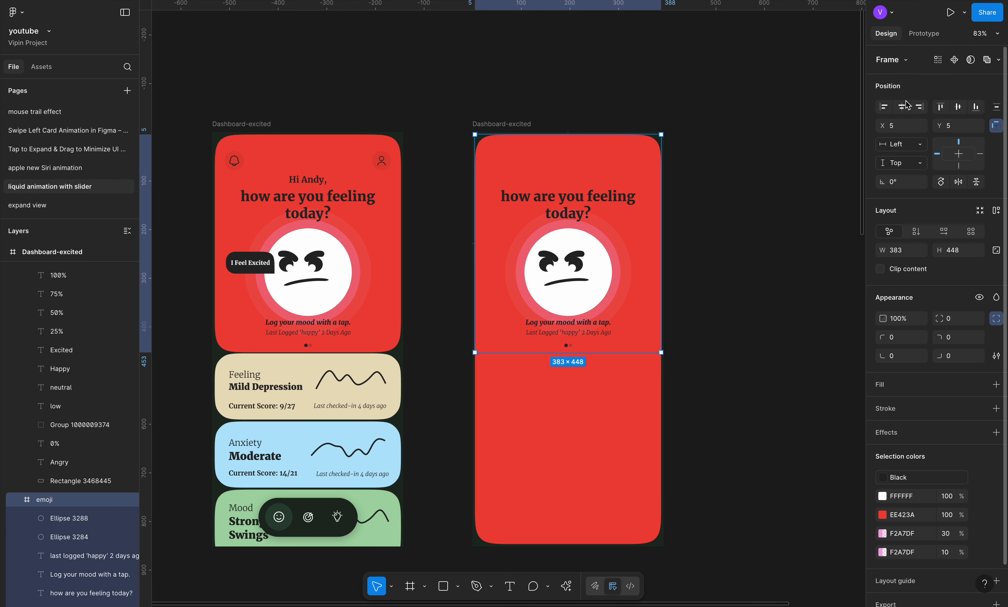
click(980, 210)
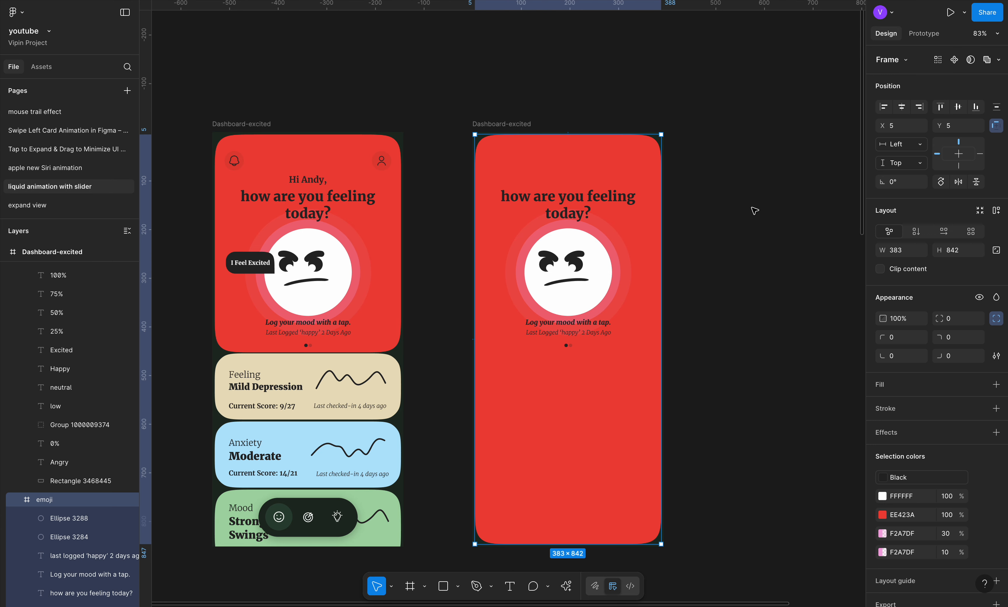
click(721, 219)
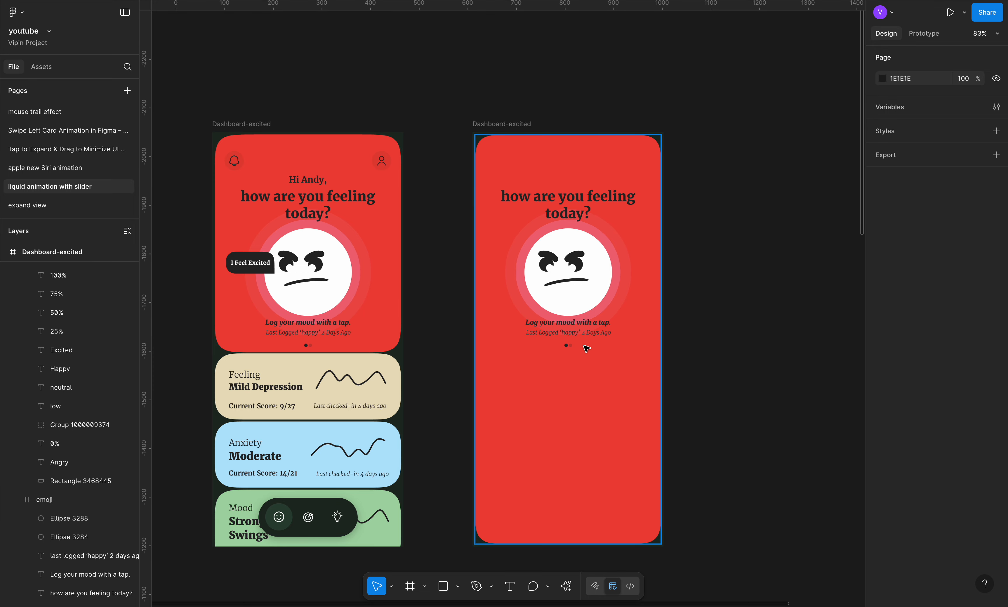
Delete the two pagination dots and the two mood-log caption lines below the angry face in the second dashboard frame
scroll(586, 343, up, 5)
click(561, 354)
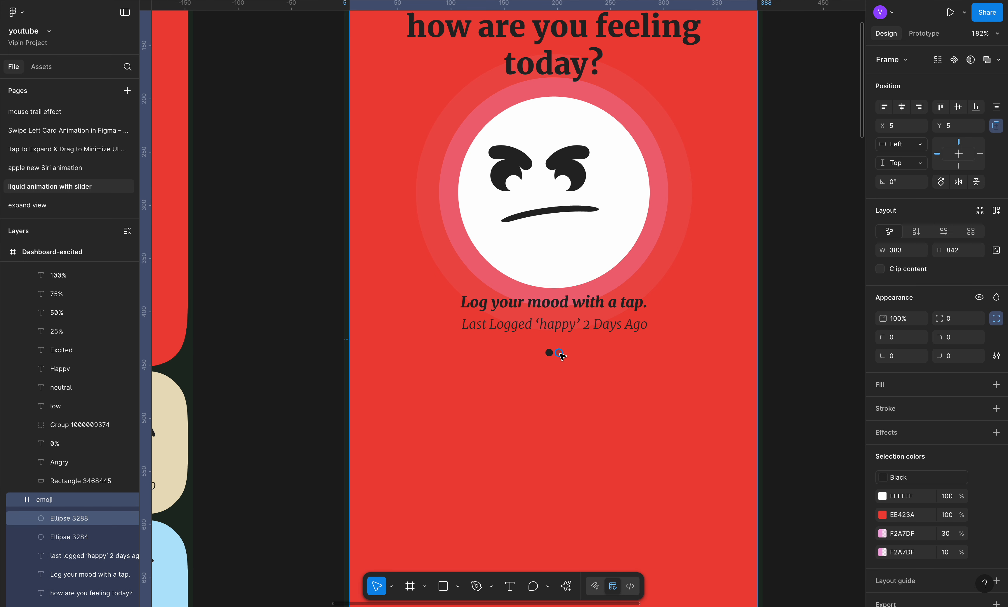
double_click(559, 354)
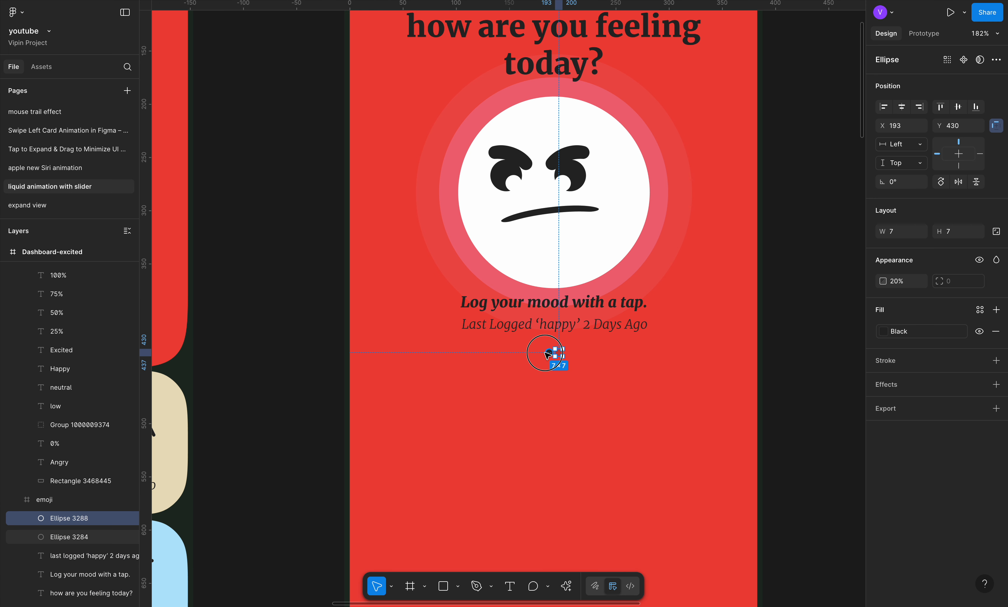
shift+click(549, 352)
shift+click(598, 325)
shift+click(606, 303)
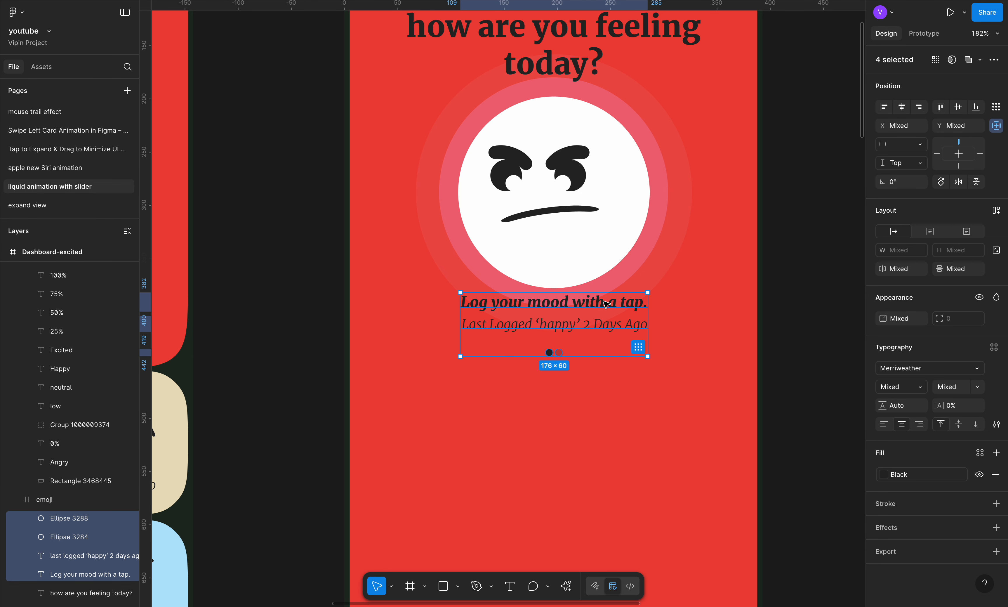
key(Delete)
Move the "how are you feeling today?" heading up to Y 55 in the second dashboard frame
scroll(613, 381, down, 5)
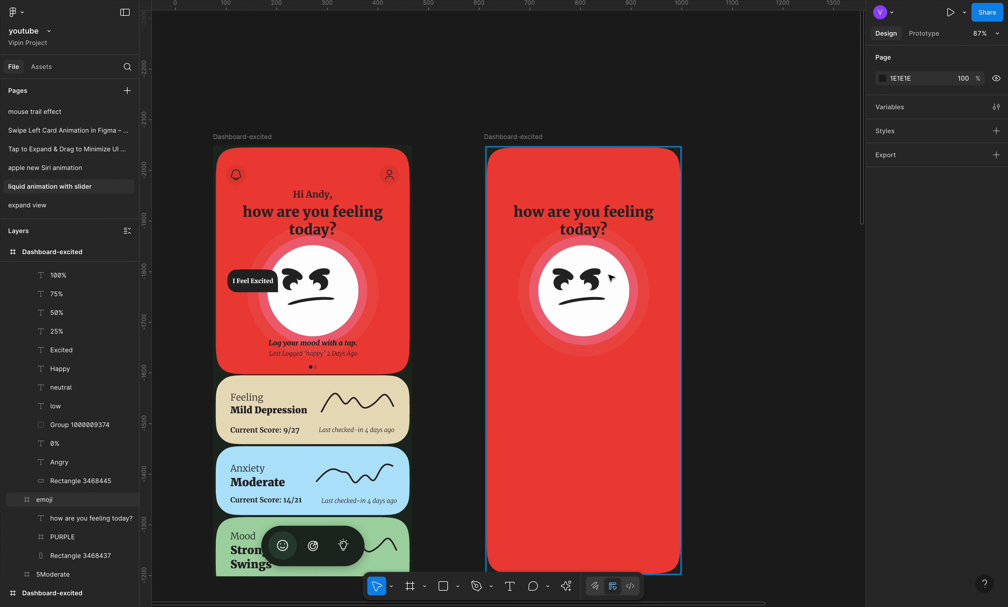
click(603, 220)
drag(602, 219, 597, 189)
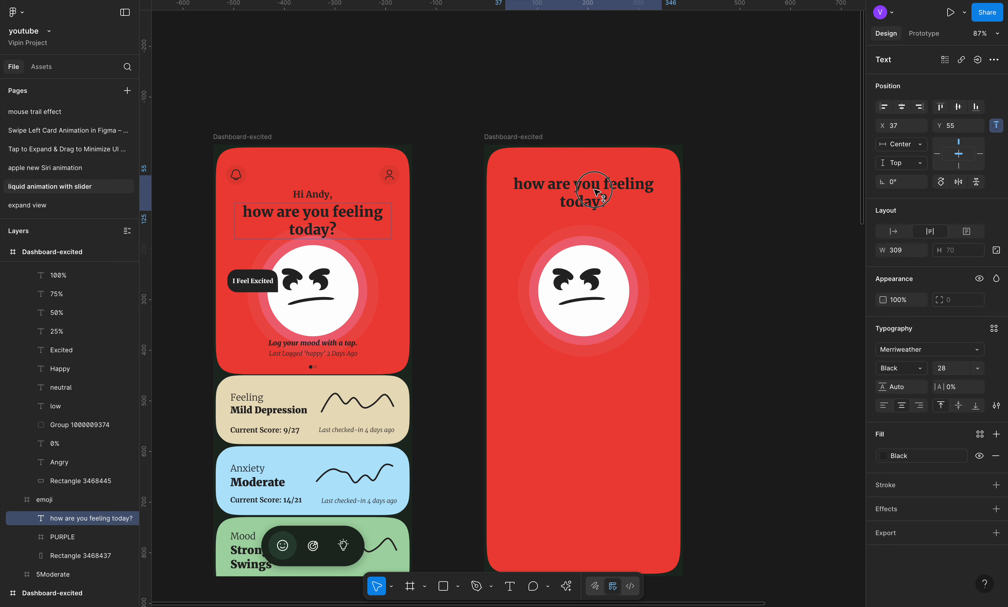
Scale the angry face in the second dashboard frame to 359 × 359 and move it down to Y 164
click(597, 256)
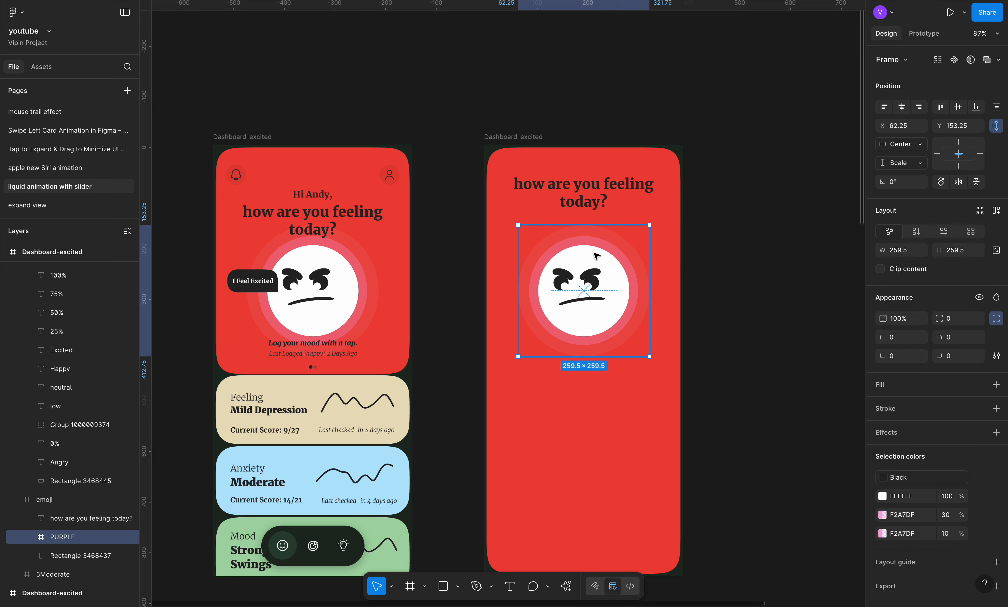
ctrl+scroll(540, 126, down, 5)
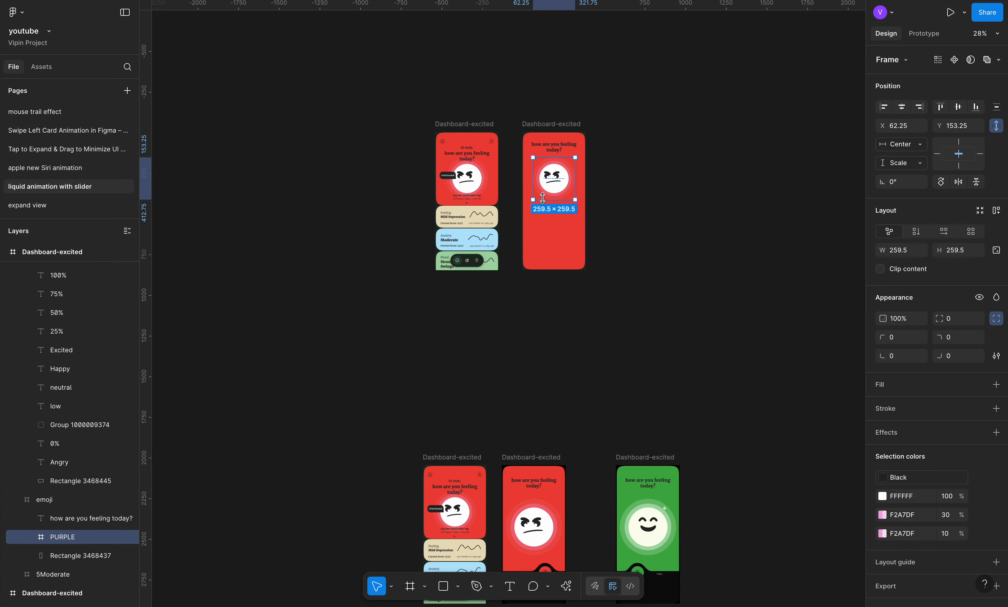
ctrl+scroll(542, 198, up, 4)
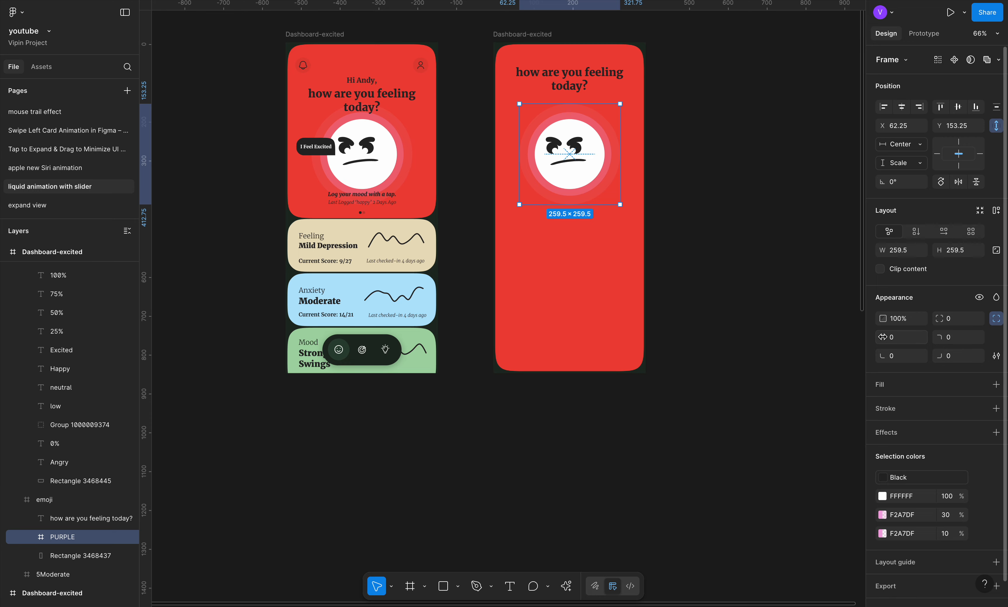
key(k)
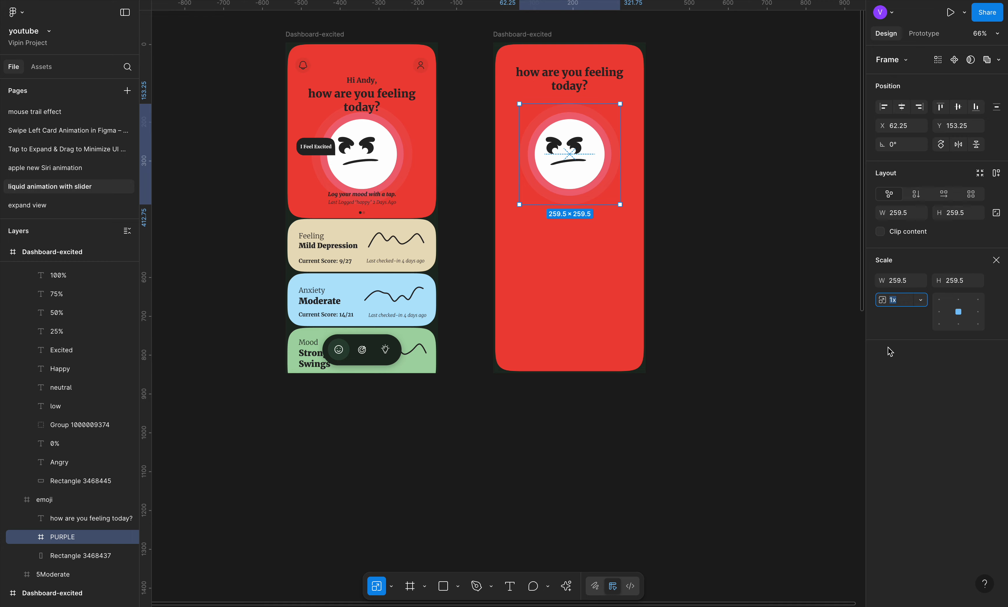
click(924, 300)
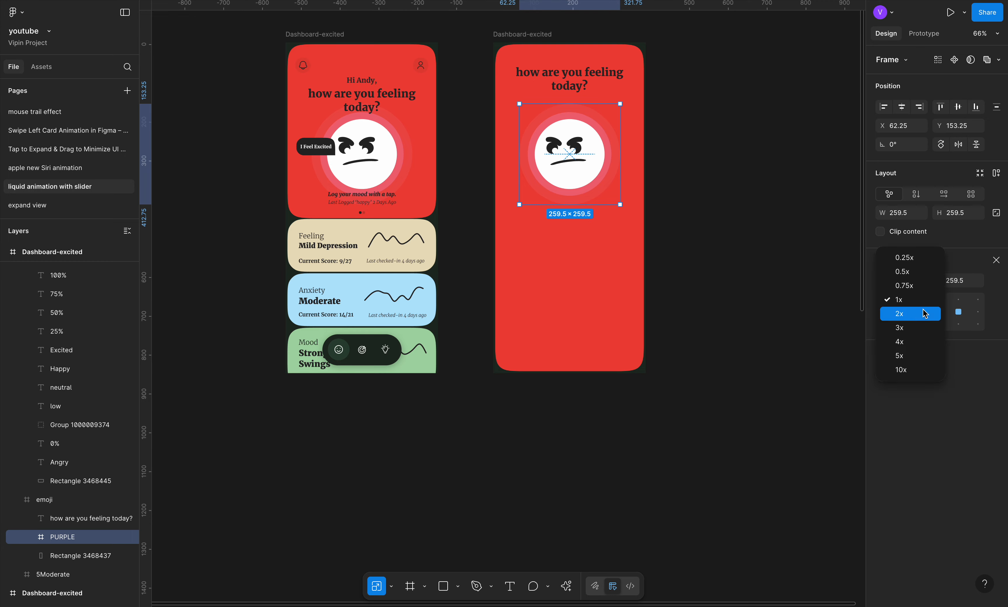
click(910, 314)
click(901, 281)
text(509)
key(Return)
key(shift+Down)
key(shift+Down)
key(shift+Down)
key(shift+Down)
key(shift+Down)
key(shift+Down)
key(shift+Down)
key(shift+Down)
key(shift+Down)
key(shift+Down)
key(shift+Down)
key(shift+Down)
key(shift+Down)
key(shift+Down)
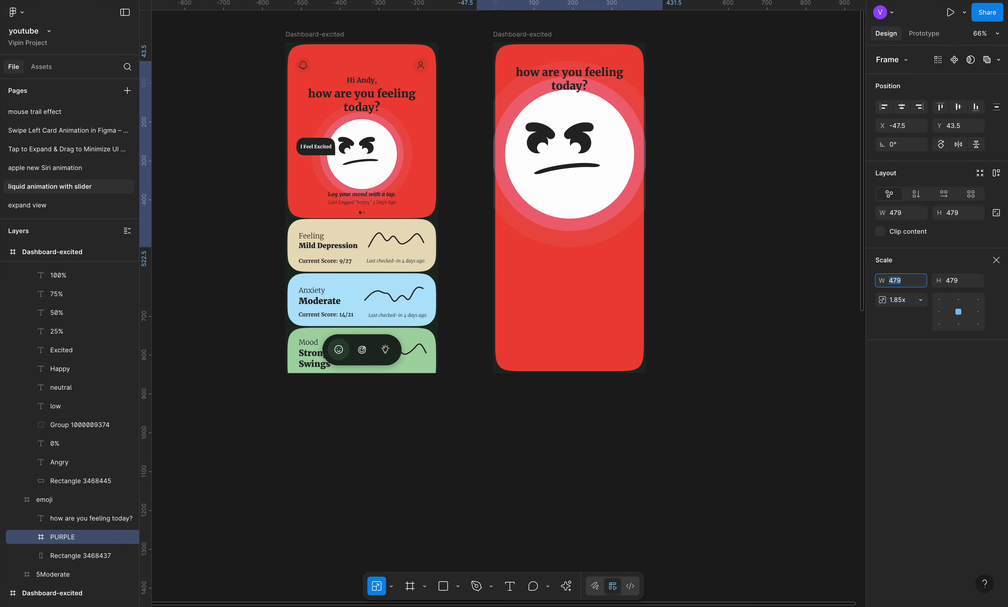
key(shift+Down)
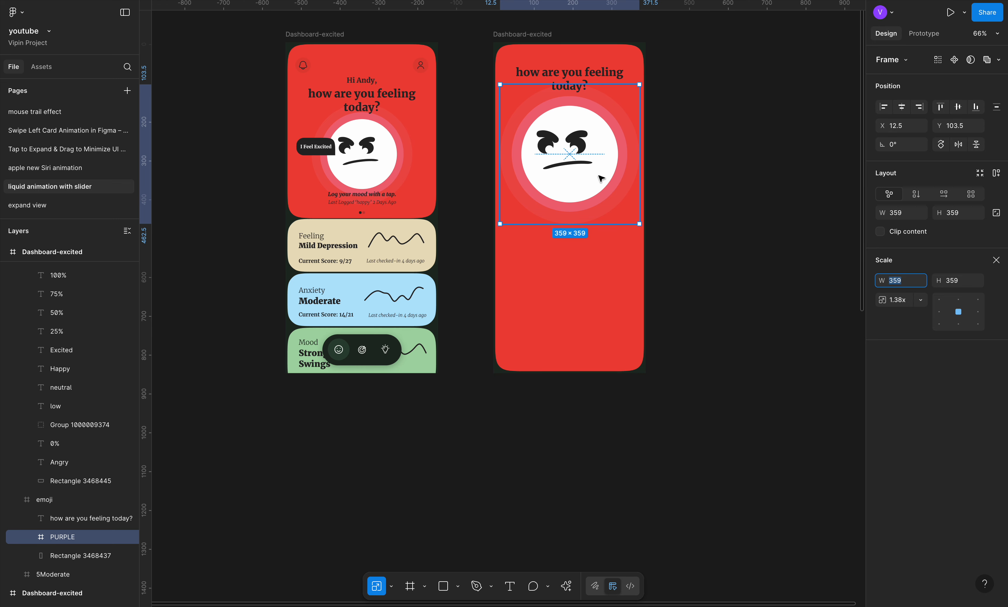
drag(600, 177, 600, 200)
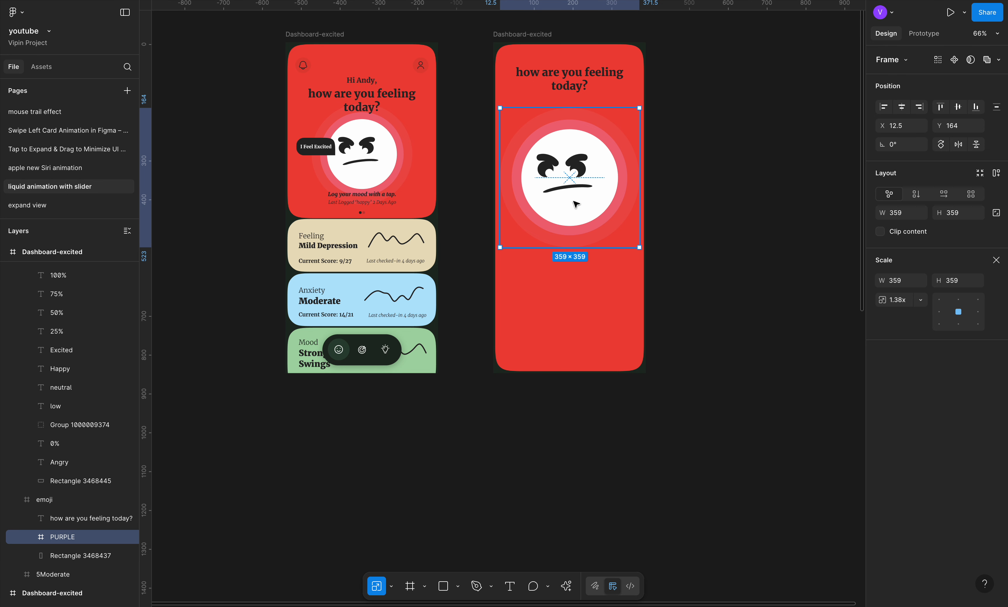
Copy the black Angry/Happy slider panel from the finished angry screen into the second dashboard's emoji frame and centre it horizontally
scroll(578, 202, down, 5)
scroll(553, 549, up, 5)
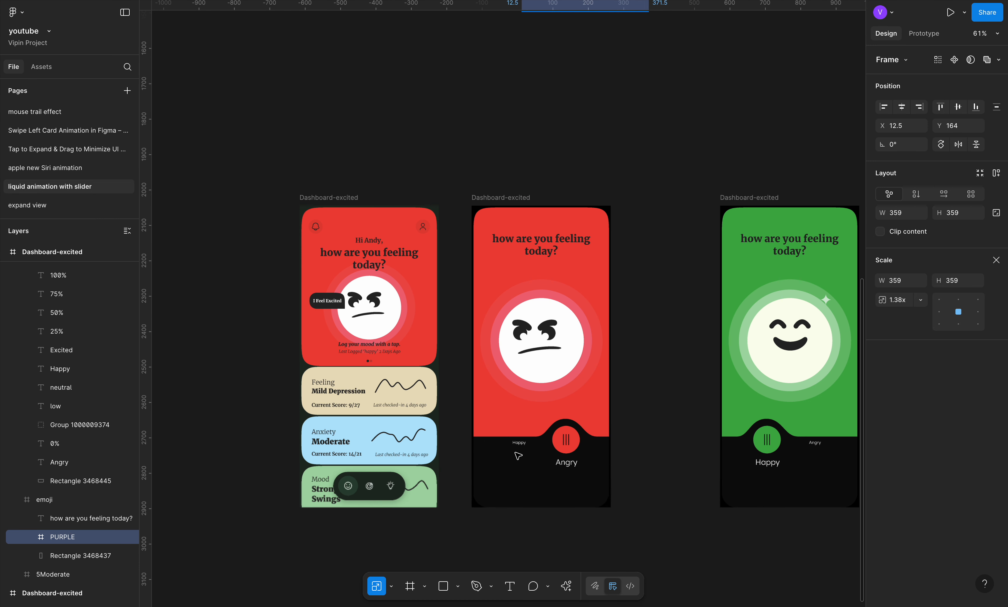
click(547, 460)
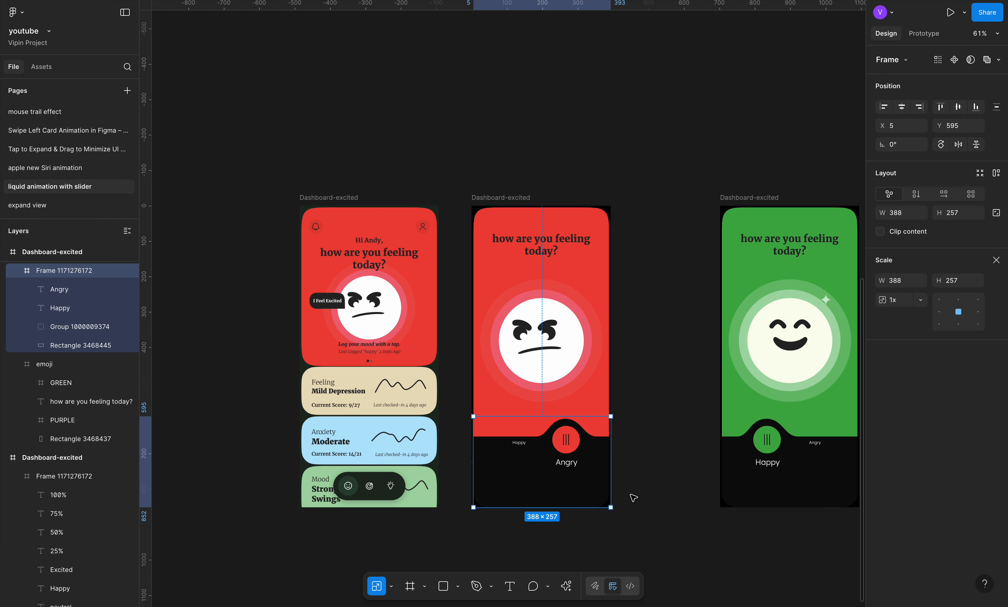
scroll(633, 497, down, 5)
scroll(616, 334, up, 2)
scroll(646, 389, up, 5)
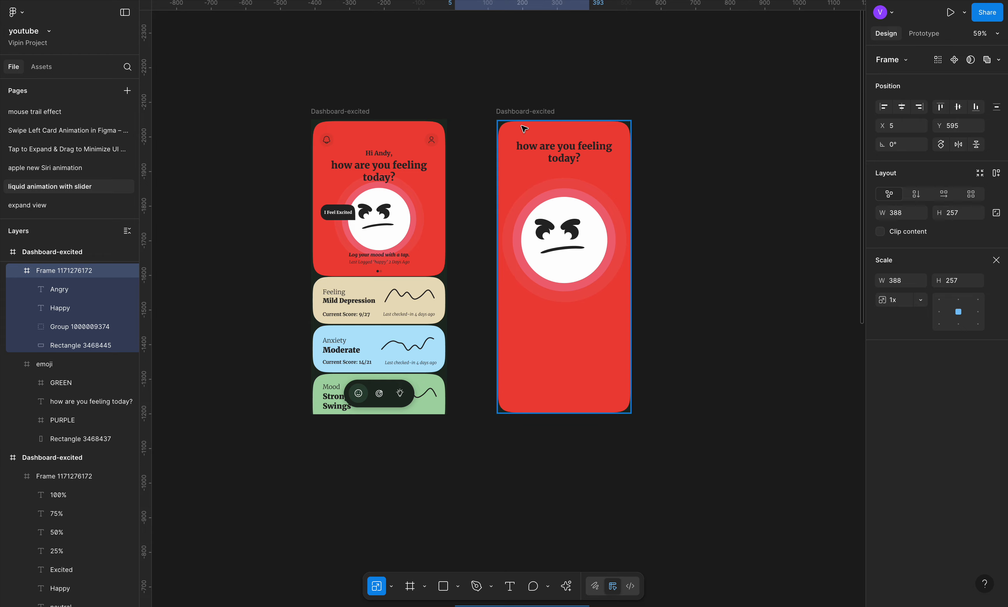
click(525, 285)
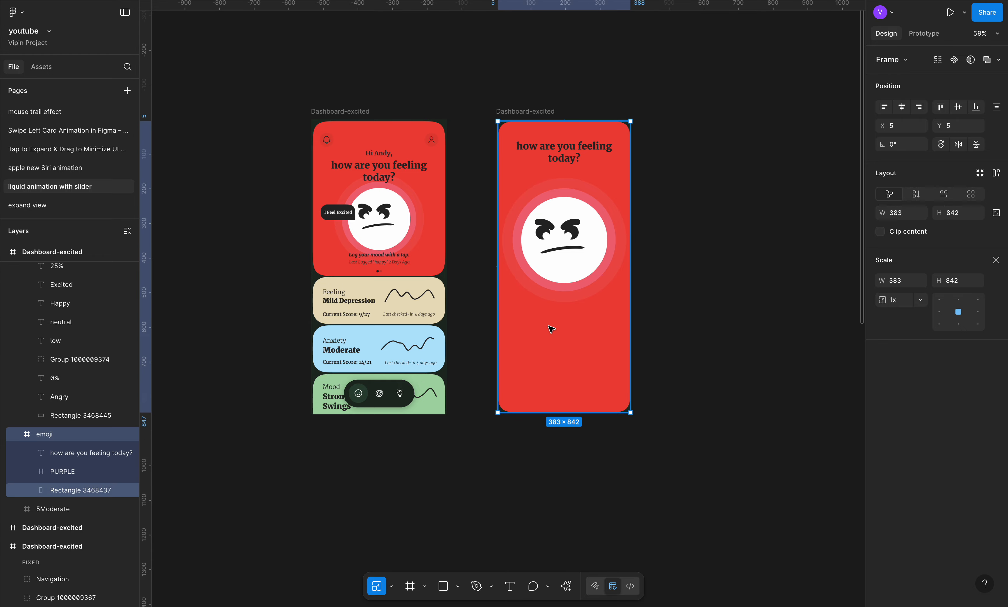
key(ctrl+v)
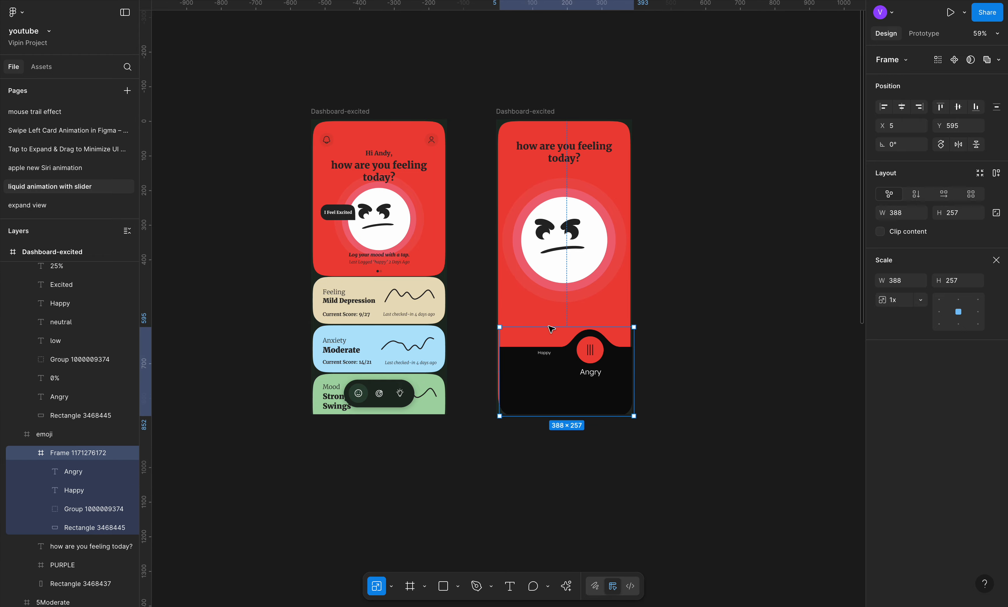
click(903, 107)
scroll(641, 326, up, 10)
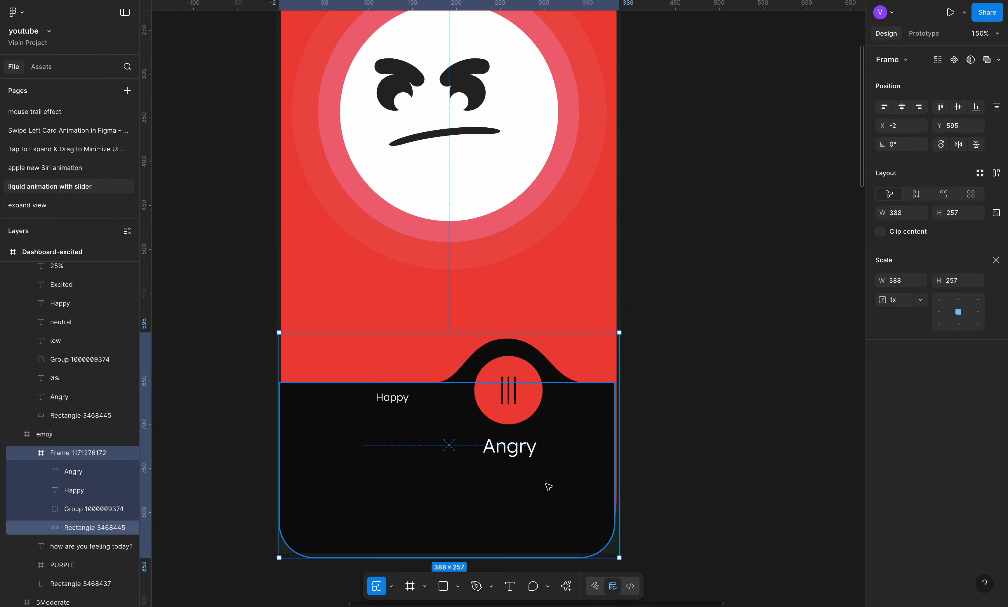
scroll(484, 450, down, 8)
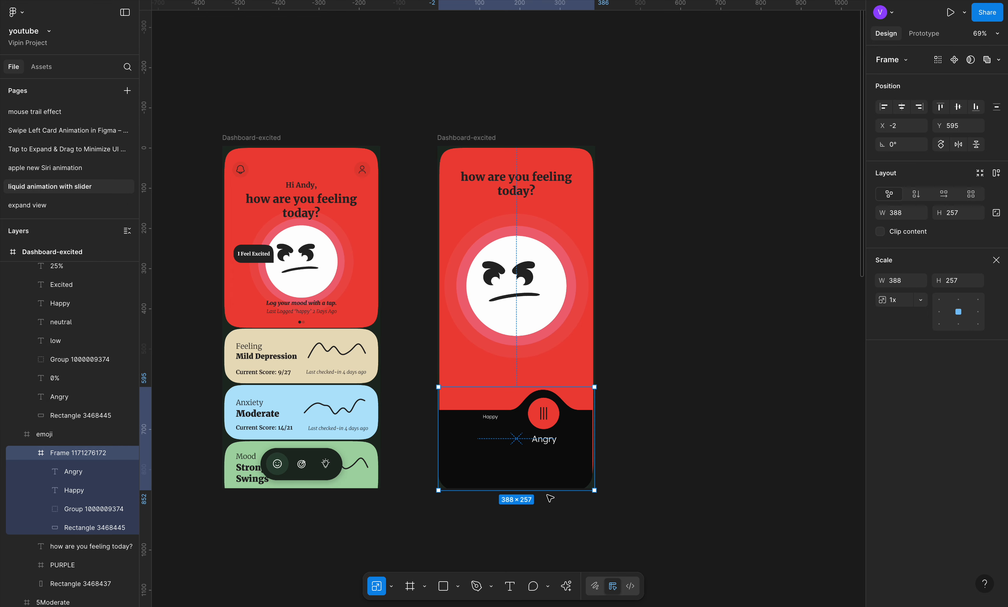
Set the second dashboard frame's fill to black, 000000
click(467, 137)
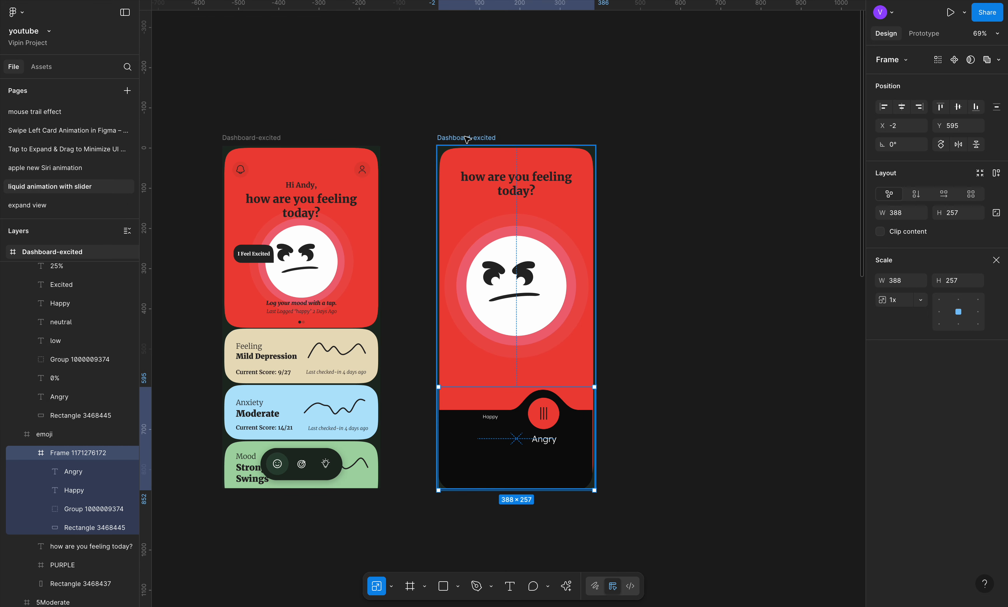
click(998, 261)
click(882, 368)
drag(803, 389, 719, 540)
click(855, 291)
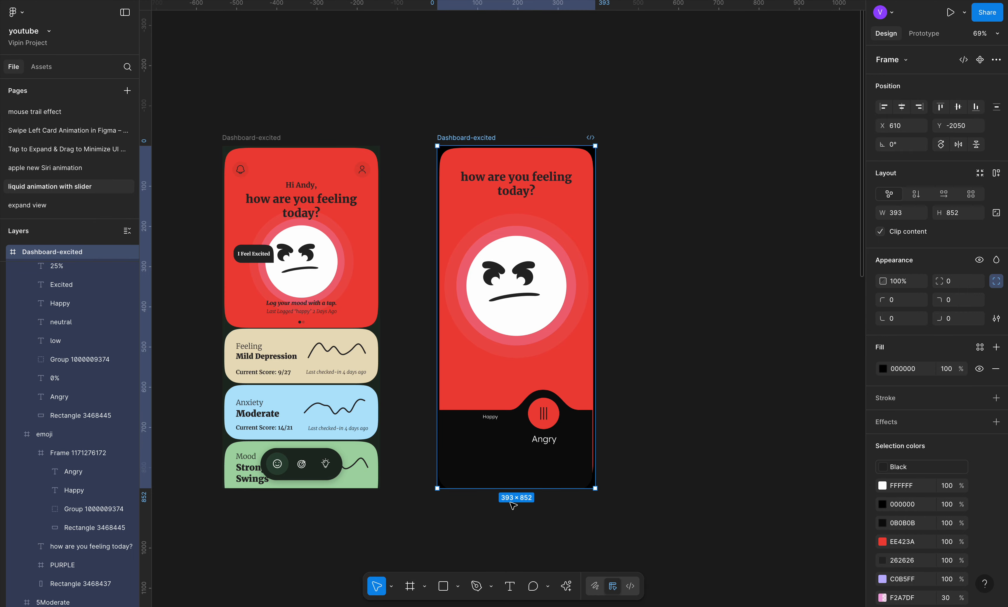
Move the slider panel out of the emoji frame directly into the second dashboard frame and centre it horizontally
scroll(513, 499, up, 5)
click(541, 360)
click(541, 360)
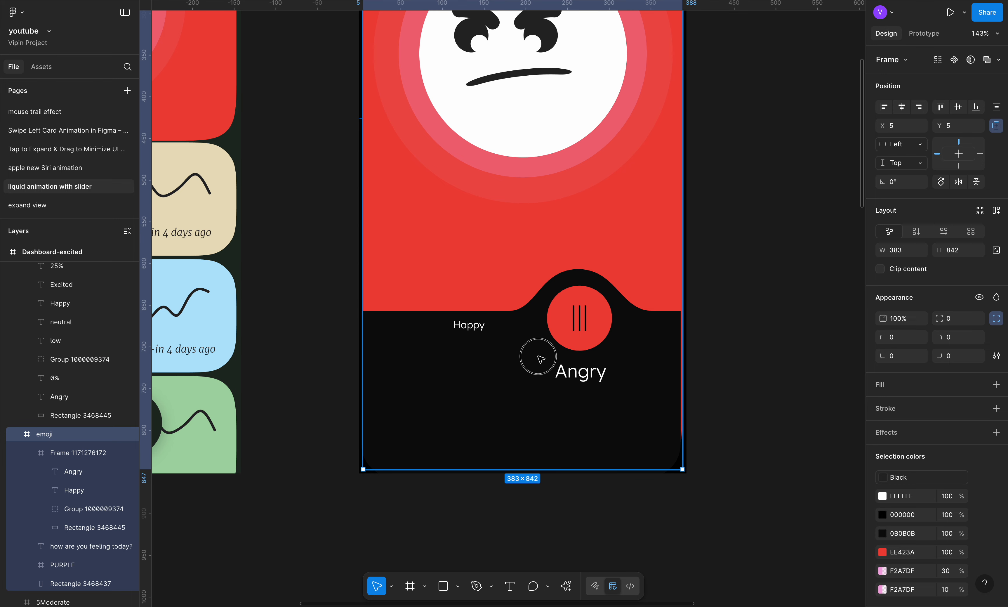
key(Delete)
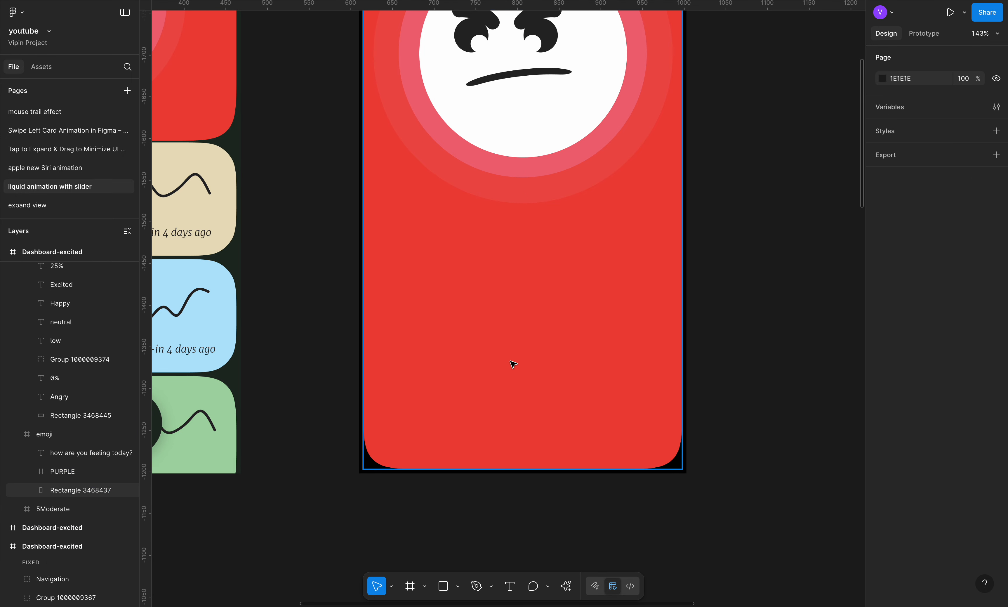
key(shift+1)
click(537, 238)
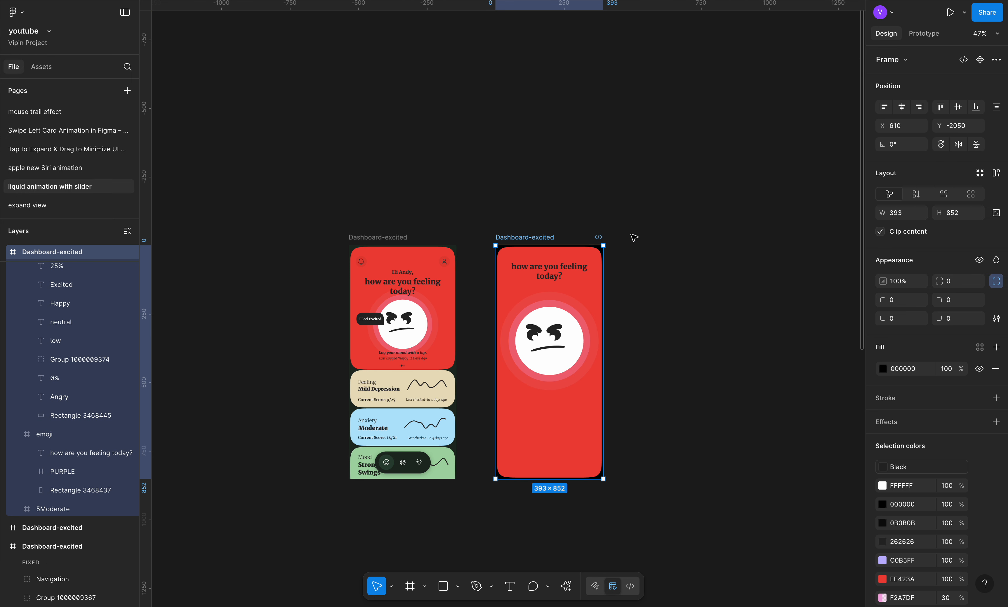
key(ctrl+z)
scroll(67, 342, up, 2)
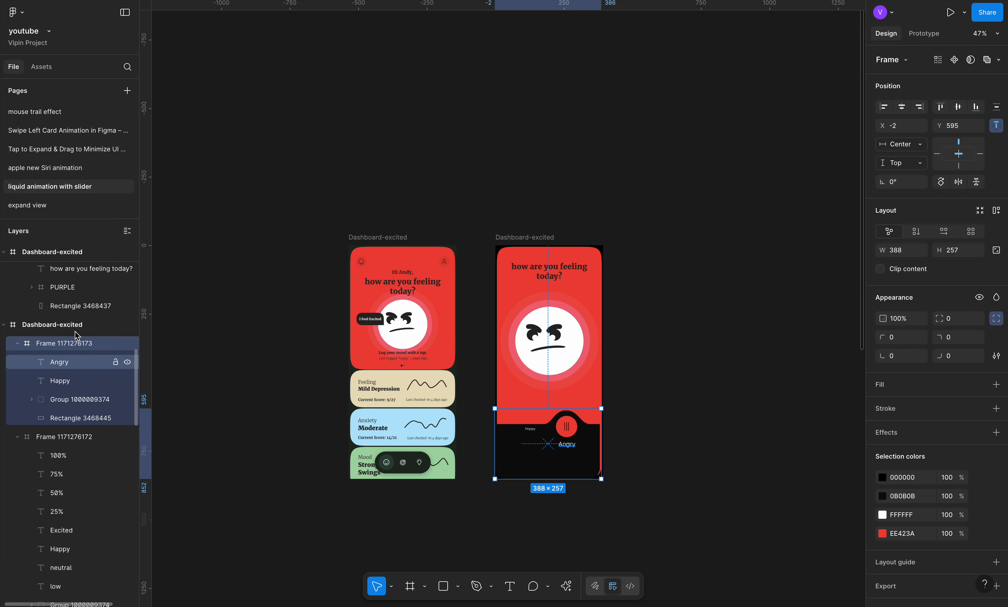
click(16, 344)
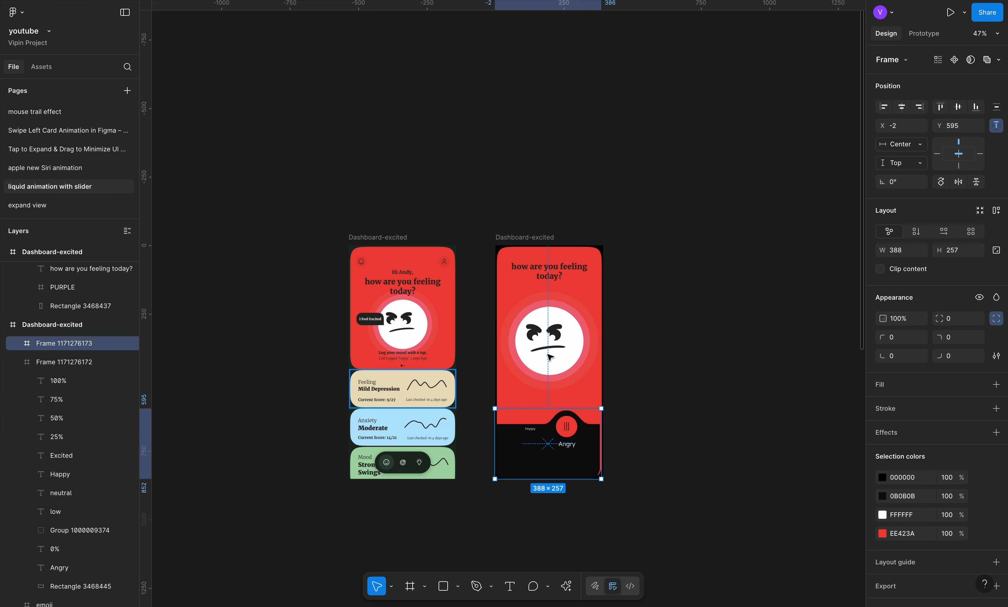
click(902, 107)
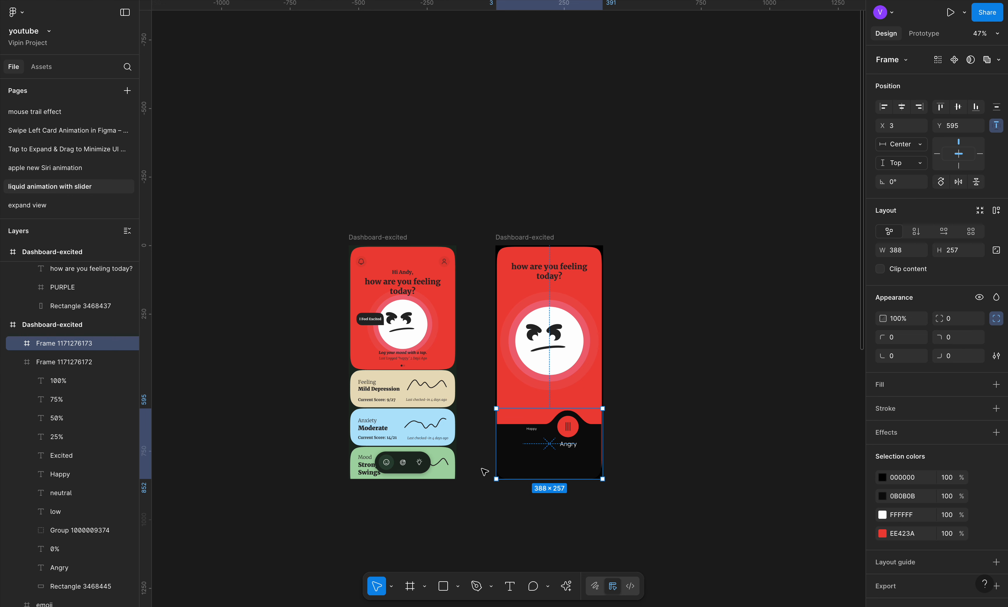
Widen the slider panel's black rectangle on both sides to cover the red background's edges
scroll(524, 440, up, 5)
scroll(800, 540, up, 3)
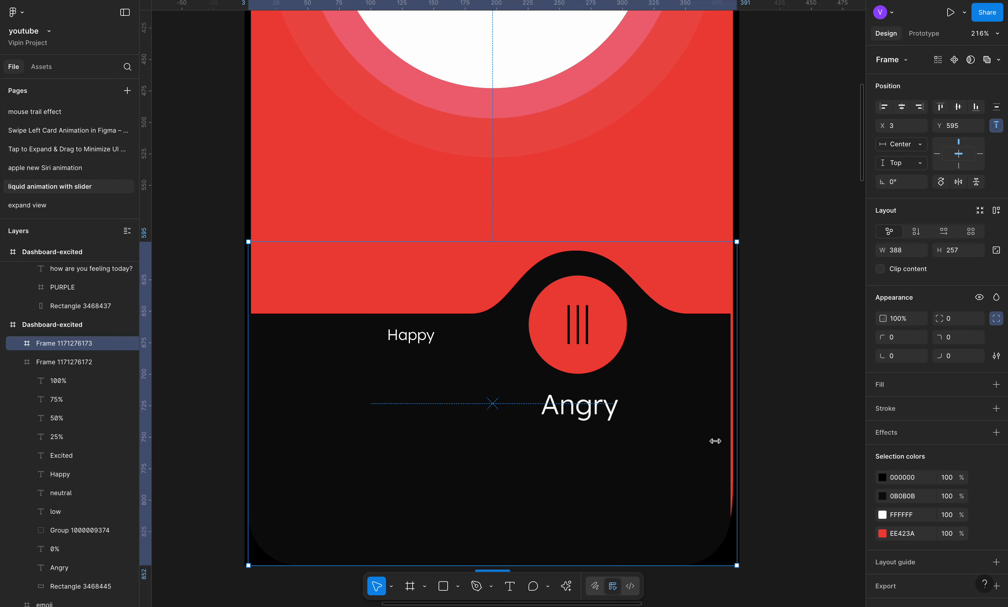
click(724, 405)
drag(728, 405, 737, 404)
click(787, 327)
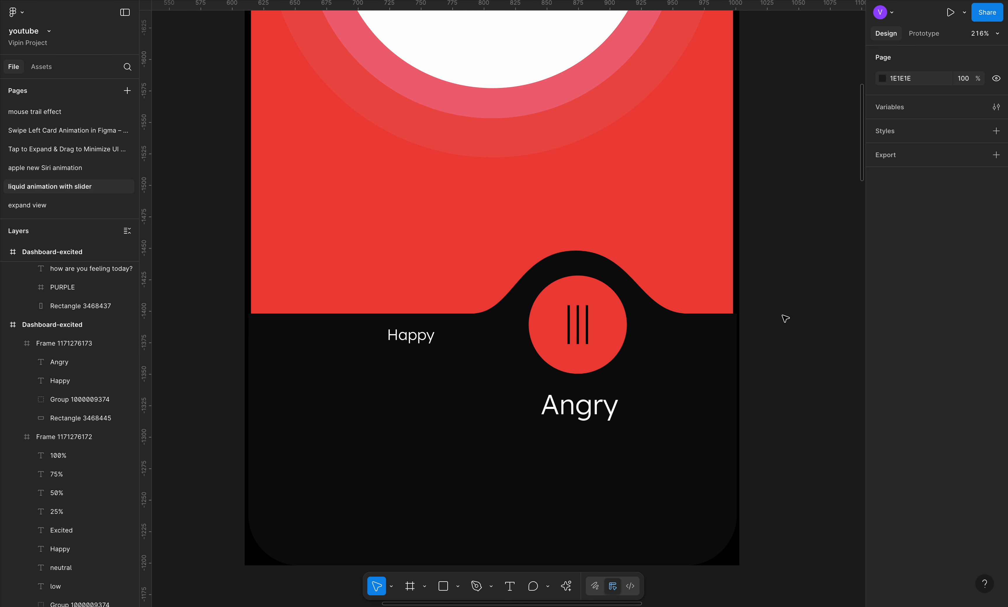
click(348, 435)
drag(249, 436, 243, 437)
click(784, 392)
scroll(780, 330, down, 5)
Copy the slider panel into the first dashboard frame and move it down to Y 875, below the frame's visible area
click(655, 366)
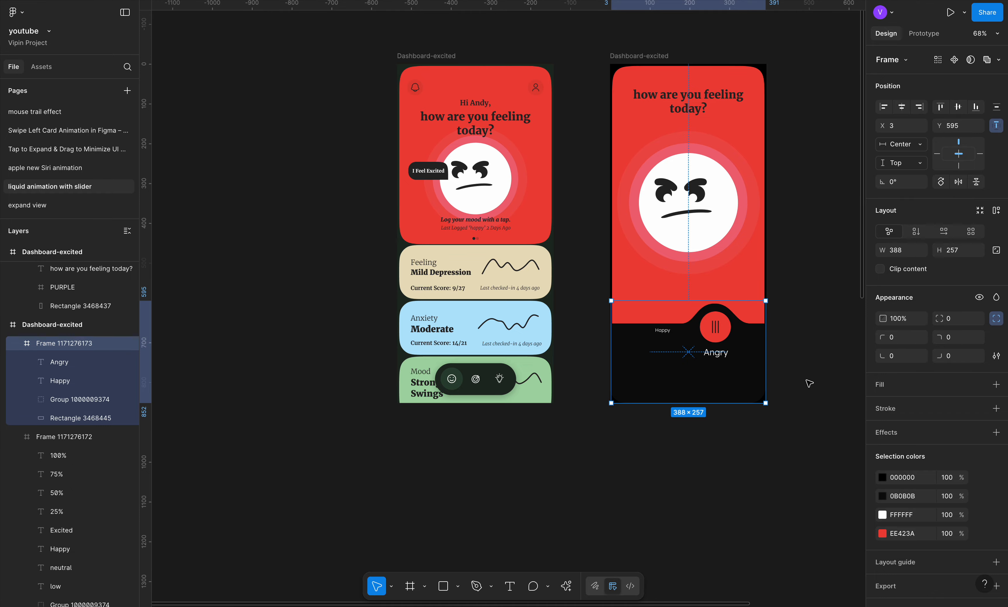
click(447, 60)
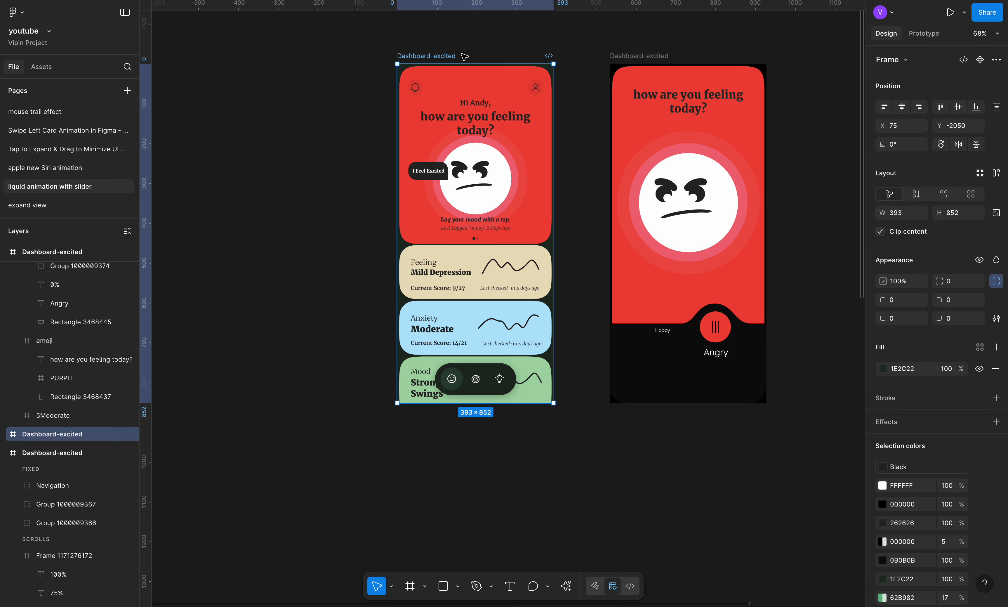
key(ctrl+v)
key(shift+Down)
key(shift+Down)
key(shift+Down)
key(shift+Down)
key(shift+Down)
key(shift+Down)
key(shift+Down)
key(shift+Down)
key(shift+Down)
key(shift+Down)
key(shift+Down)
key(shift+Down)
key(shift+Down)
key(shift+Down)
key(shift+Down)
key(shift+Down)
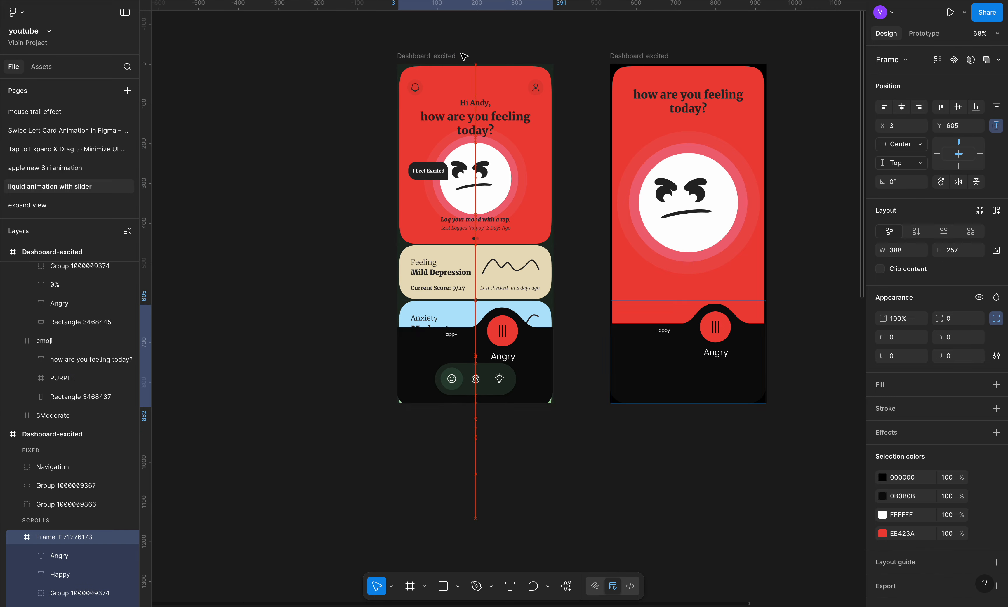
key(shift+Down)
key(shift+Down)
key(shift+Down)
key(shift+Down)
key(shift+Down)
key(shift+Down)
key(shift+Down)
key(shift+Down)
key(shift+Down)
key(shift+Down)
key(shift+Down)
key(shift+Down)
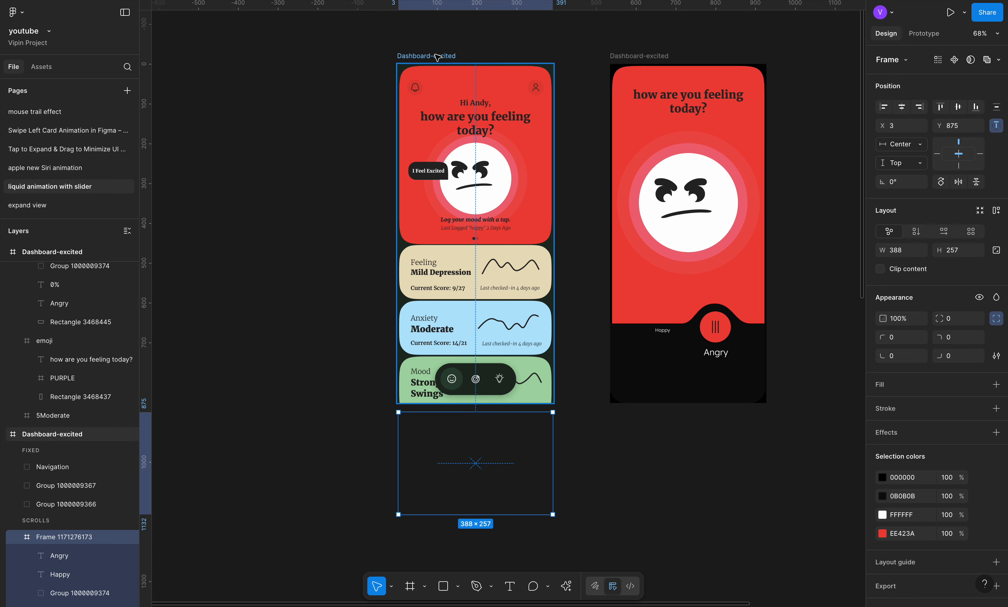
Redirect the click interaction of the first dashboard's emoji frame to the second dashboard frame, keeping the On click trigger
click(486, 153)
key(shift+e)
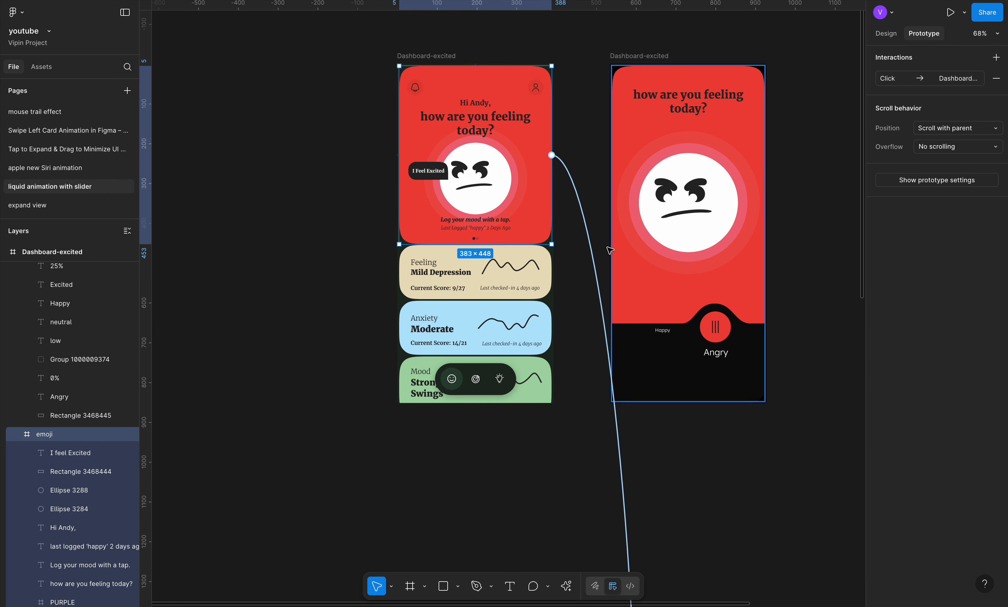
drag(600, 266, 655, 216)
click(665, 291)
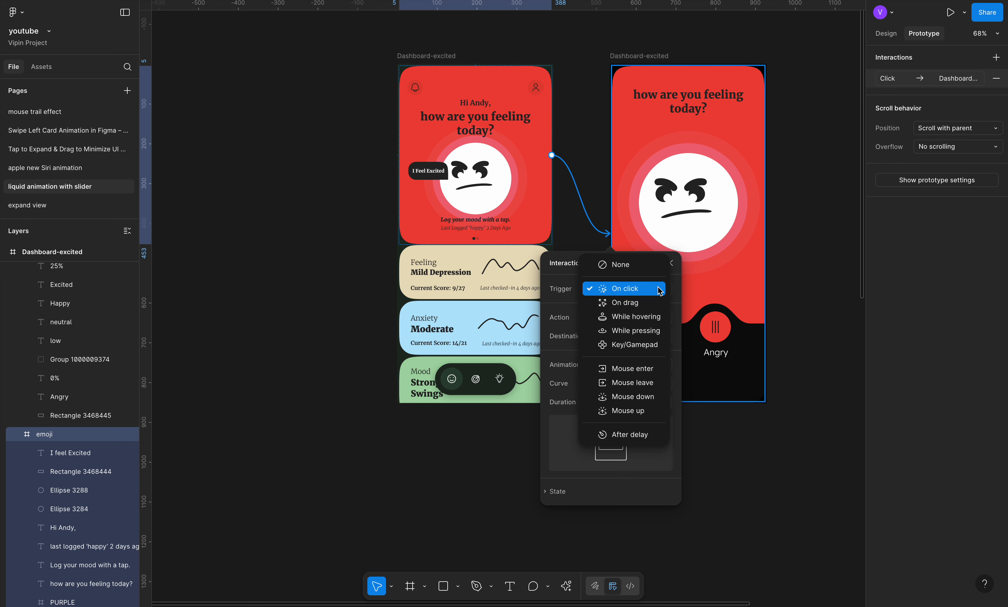
key(Escape)
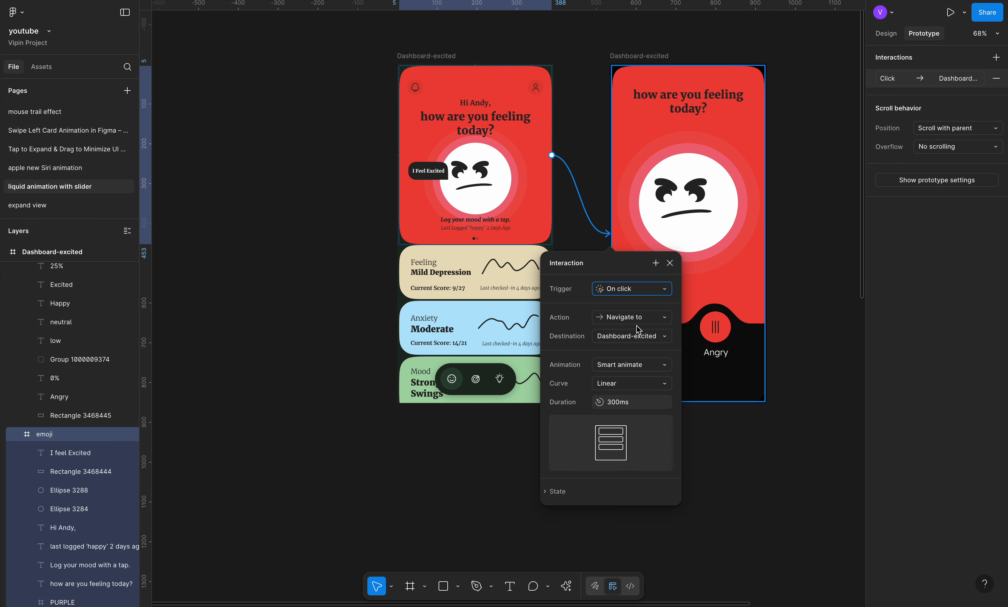
click(670, 262)
Delete the leftover on-drag interactions of the slider knob groups in both dashboard frames
click(449, 55)
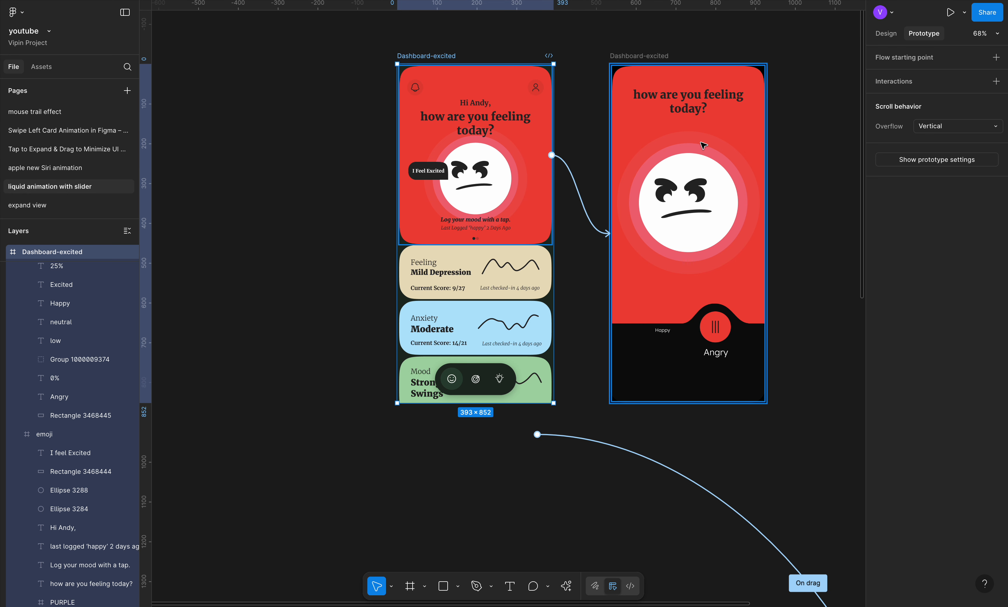
click(710, 491)
key(Delete)
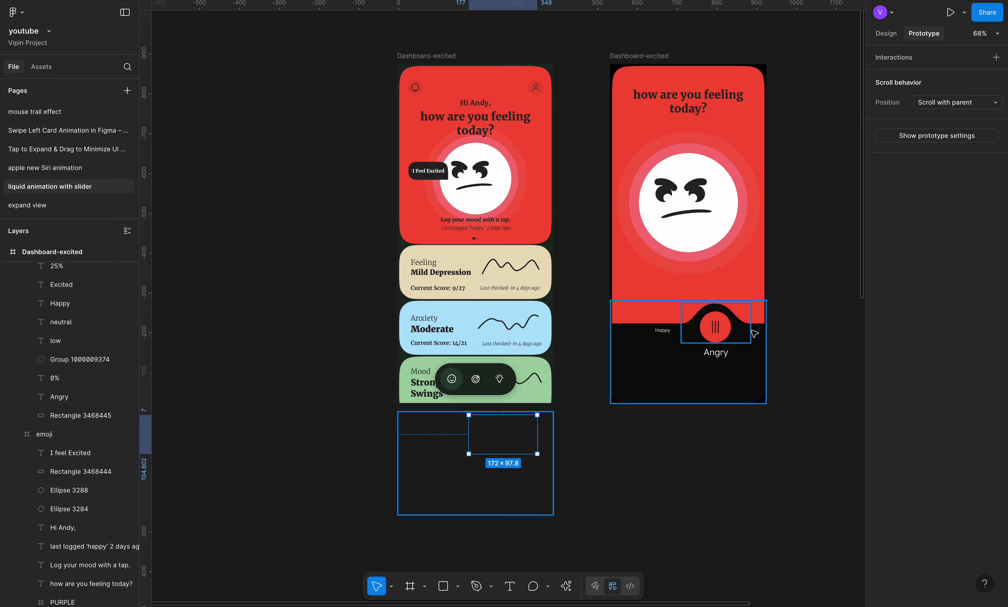
click(754, 332)
click(789, 342)
key(Delete)
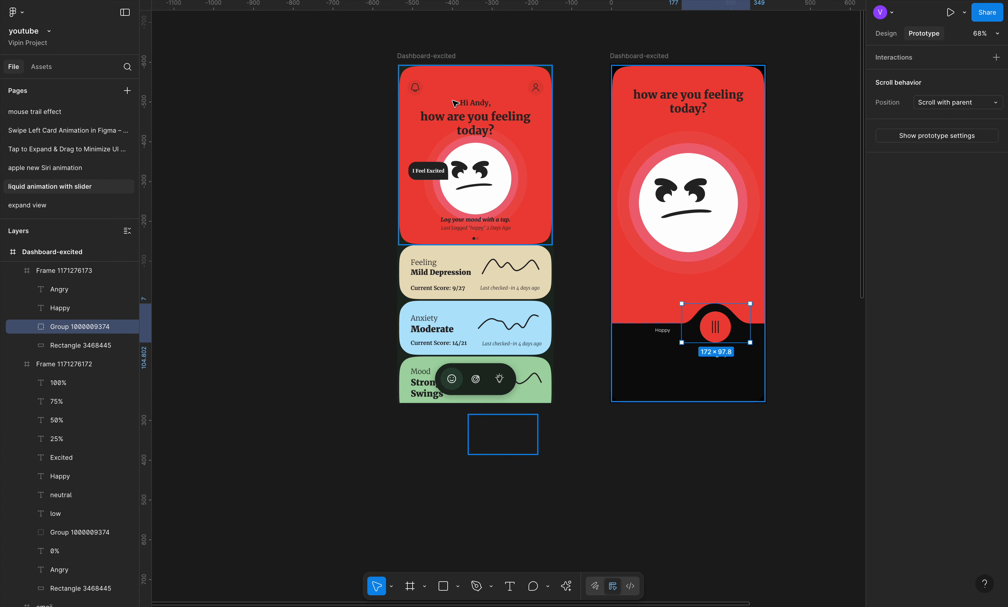
Preview the prototype from the first dashboard frame, open the mood view from the emoji card, and close the preview
click(444, 64)
key(shift+space)
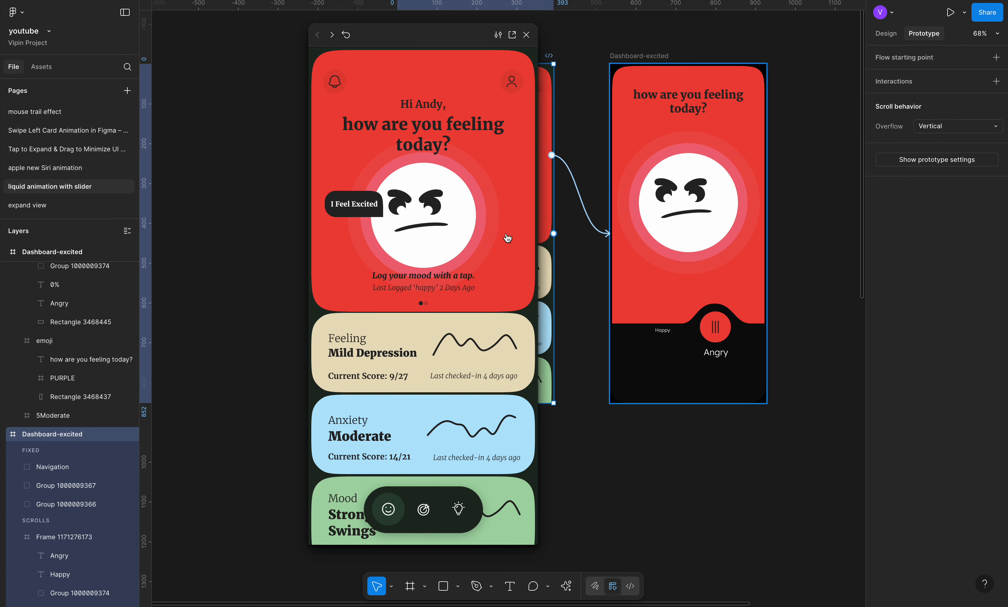
click(446, 228)
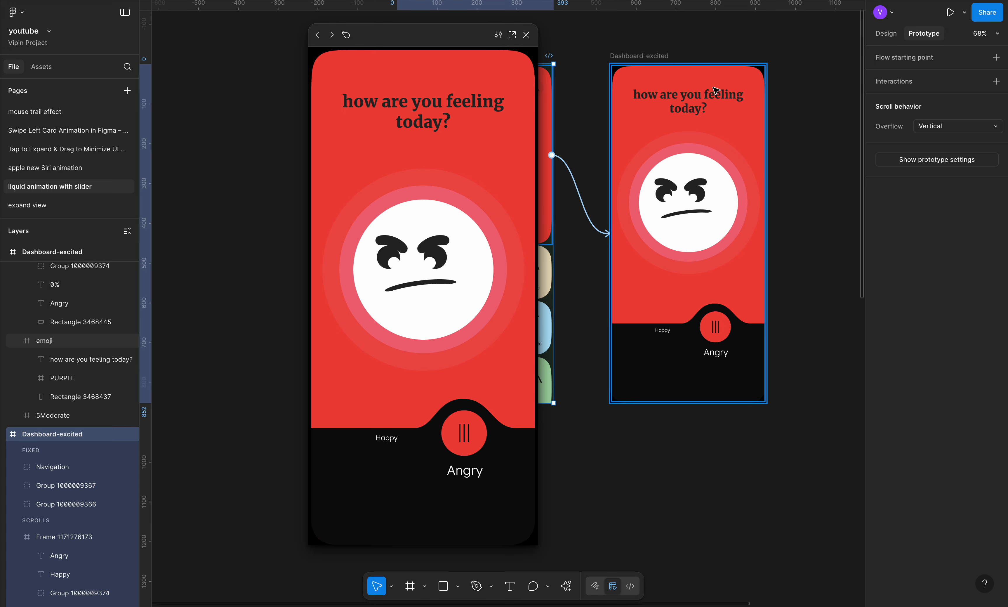
click(526, 35)
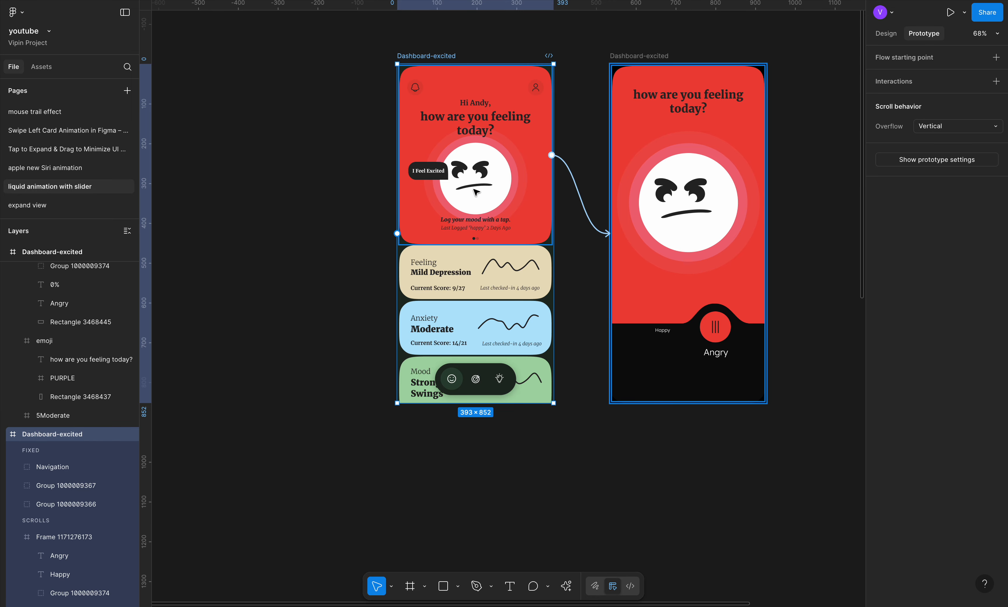
click(684, 83)
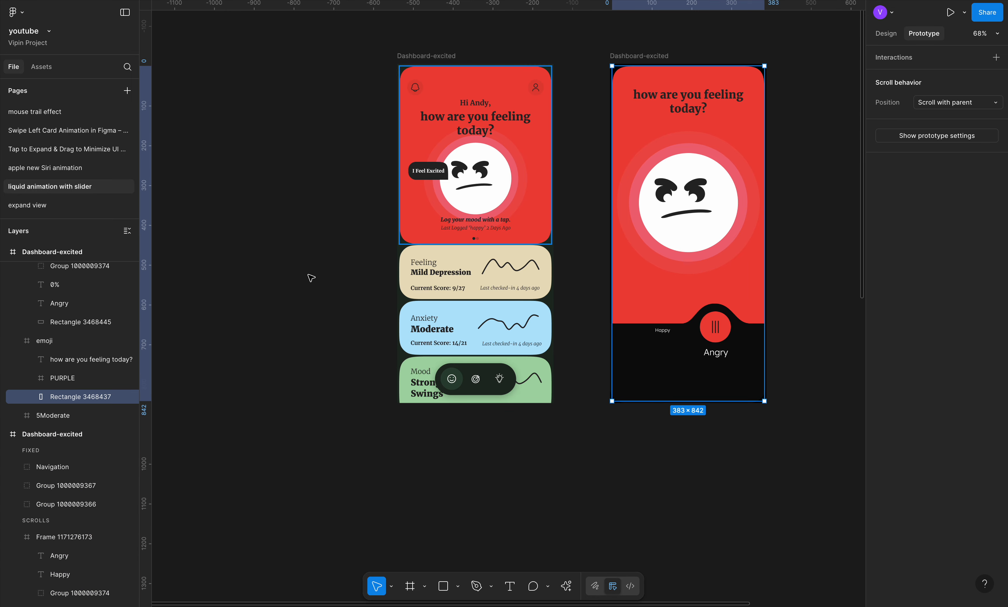
scroll(69, 293, up, 5)
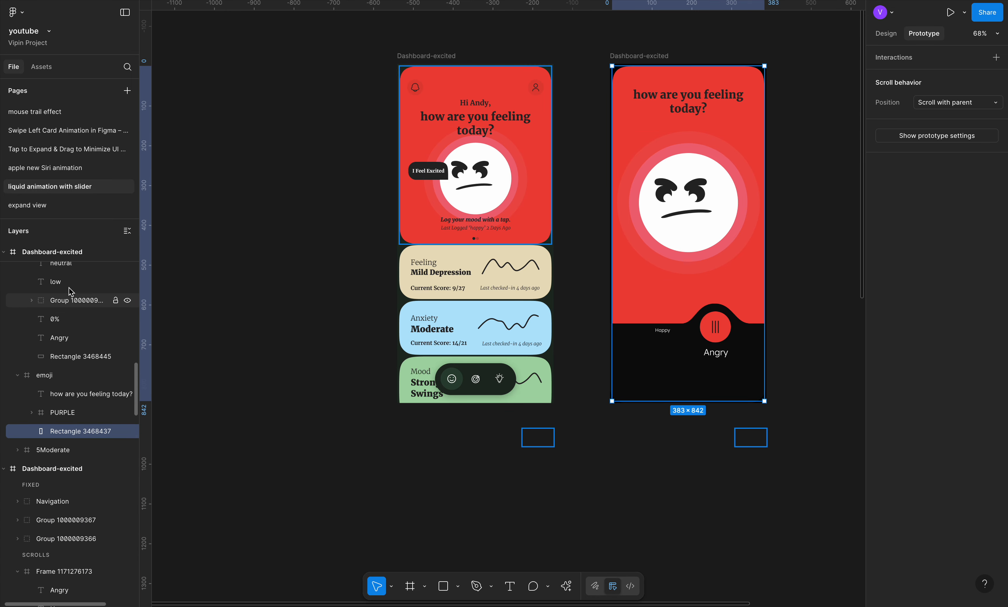
scroll(69, 293, up, 3)
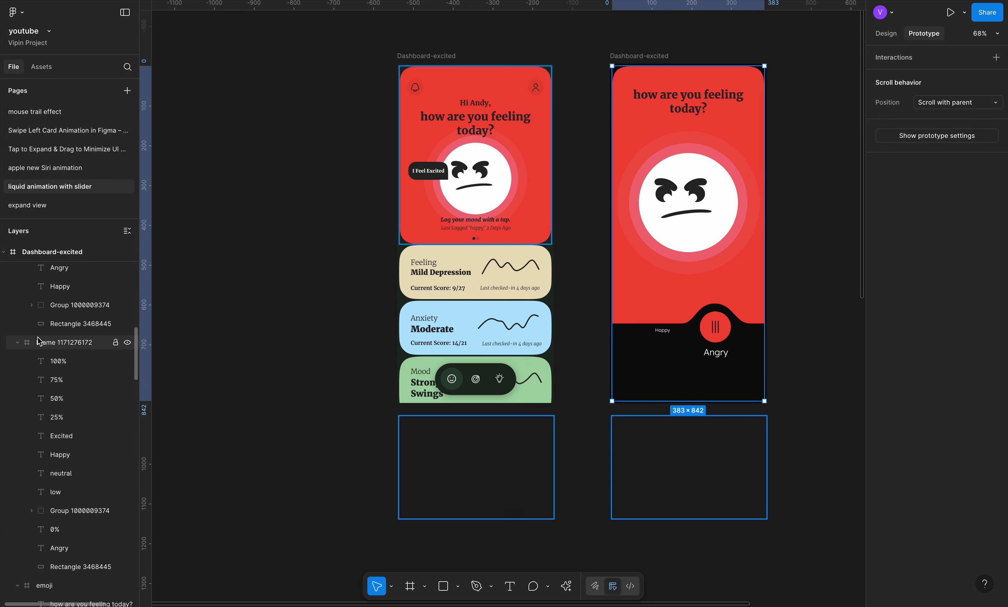
click(18, 343)
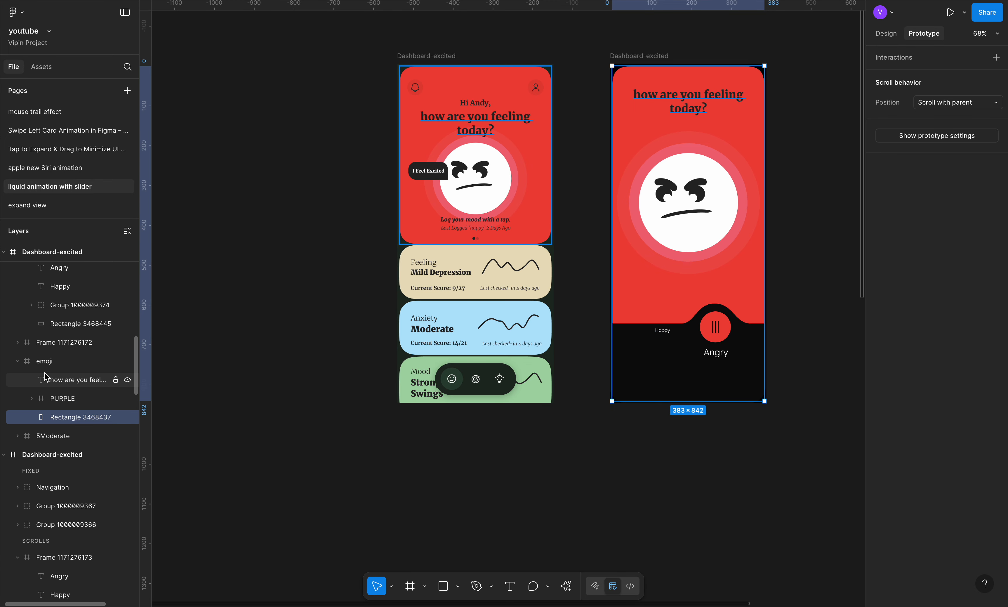
click(15, 362)
click(50, 345)
scroll(52, 347, up, 2)
click(434, 57)
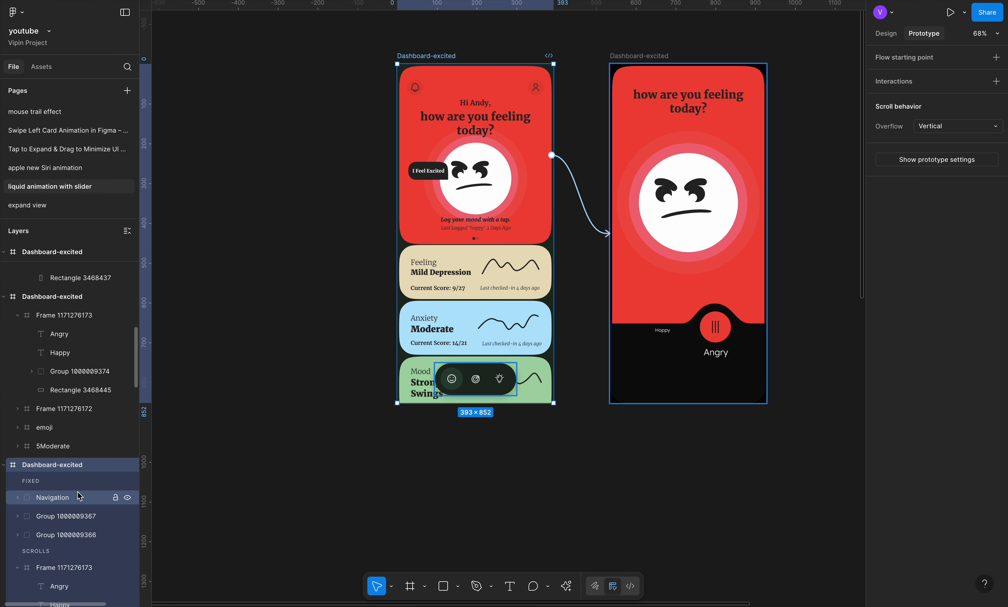
click(620, 56)
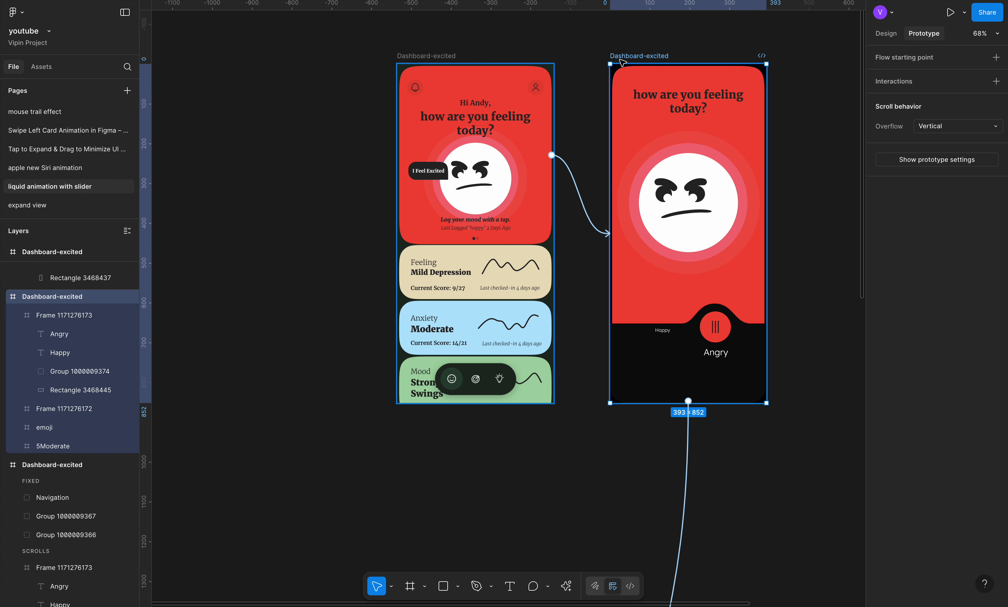
click(18, 315)
click(49, 319)
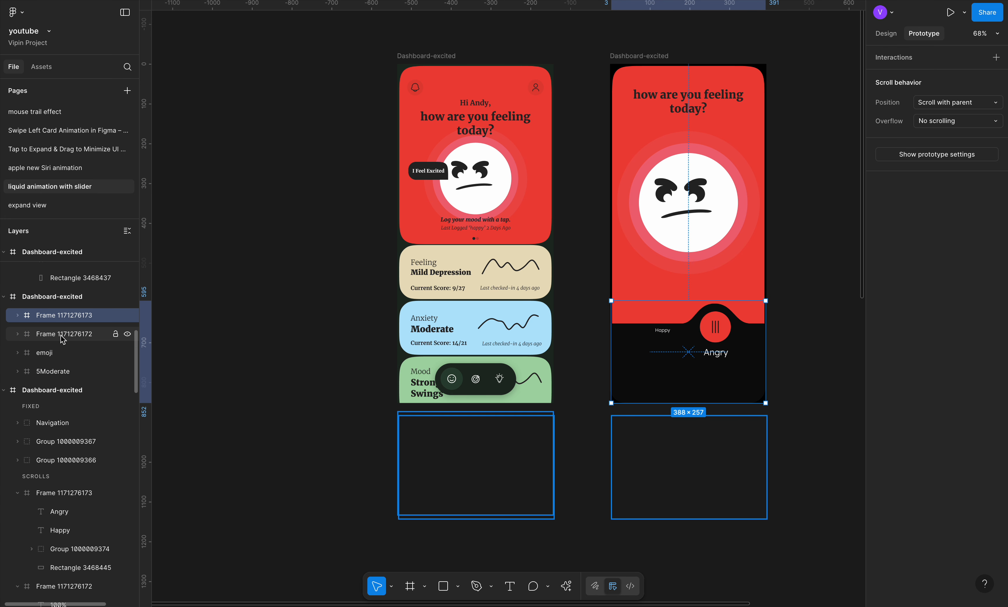
click(62, 338)
key(Delete)
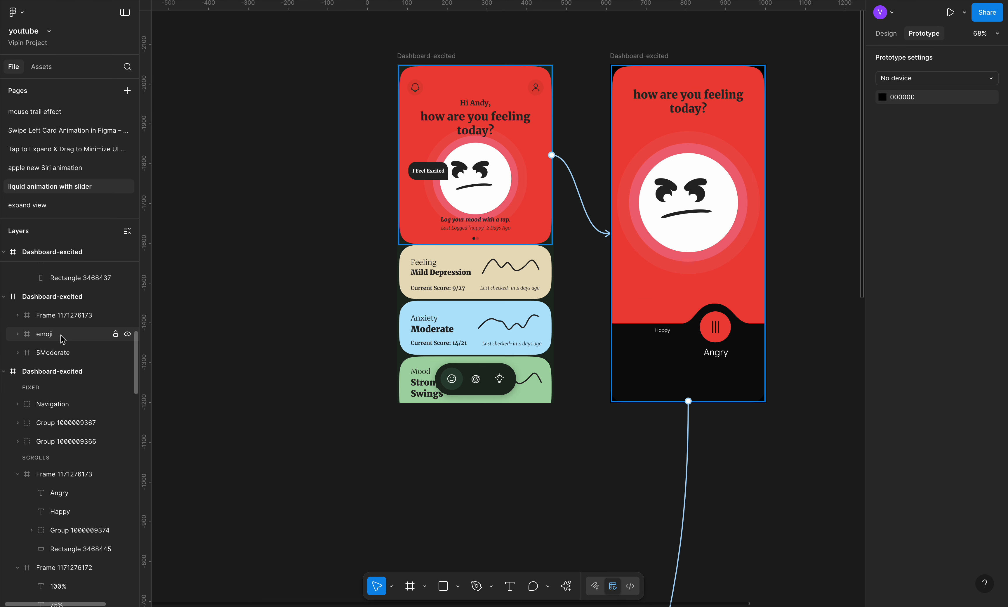
click(60, 336)
click(71, 357)
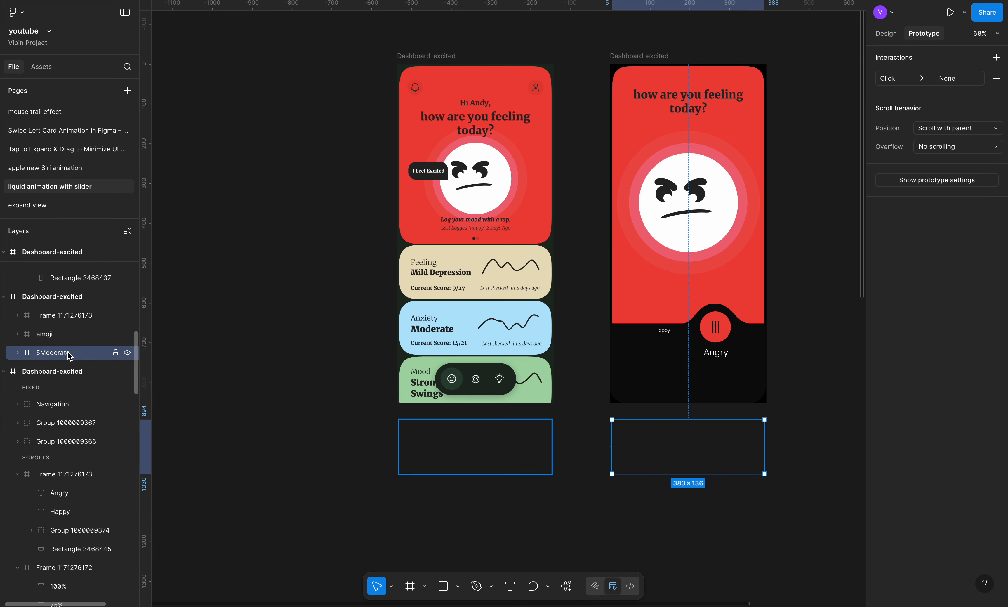
key(Delete)
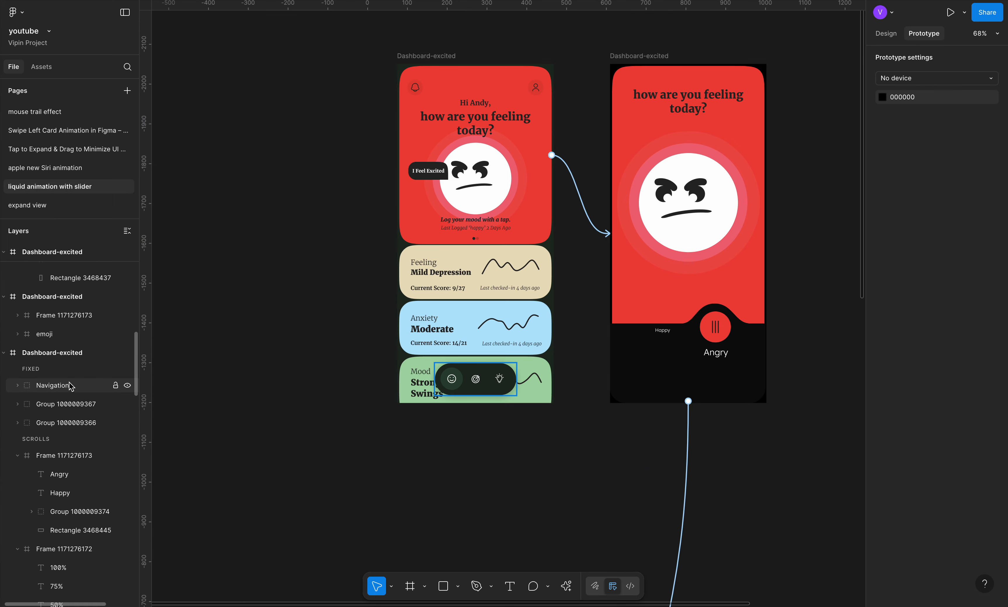
Collapse the first dashboard's slider and emoji frames in the layer list and delete its 5Moderate frame
click(414, 58)
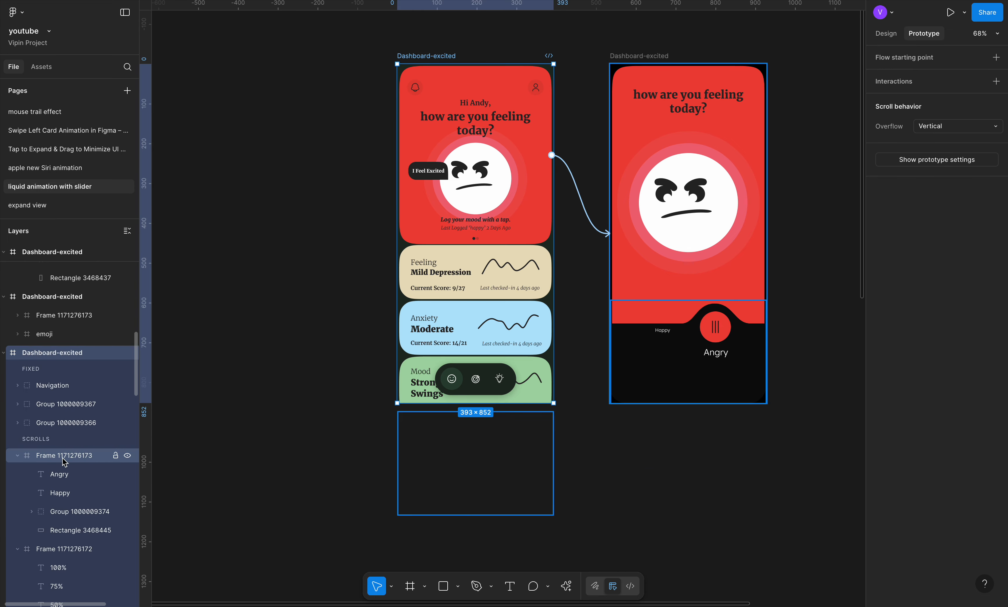
click(17, 456)
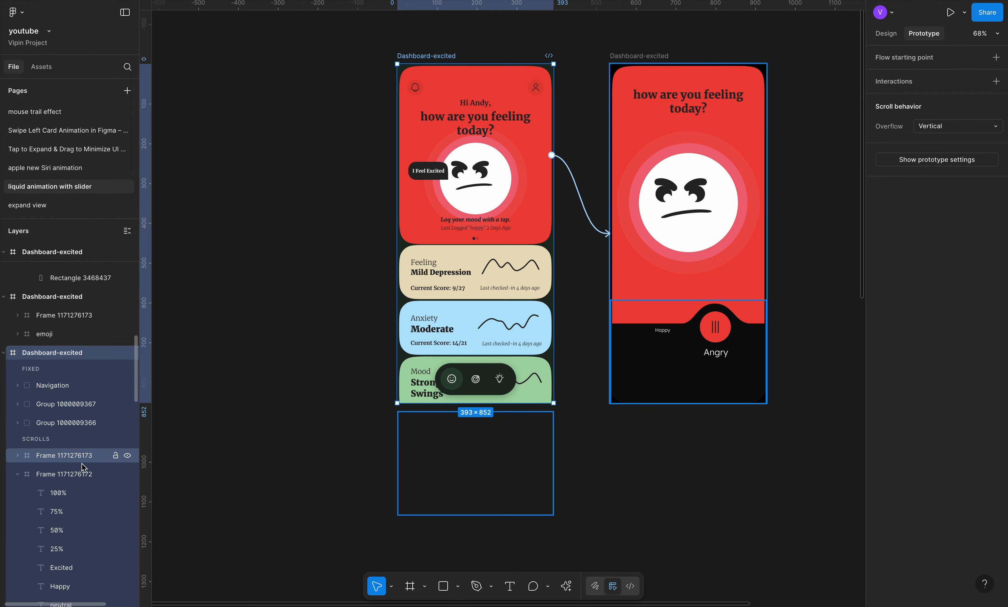
click(18, 479)
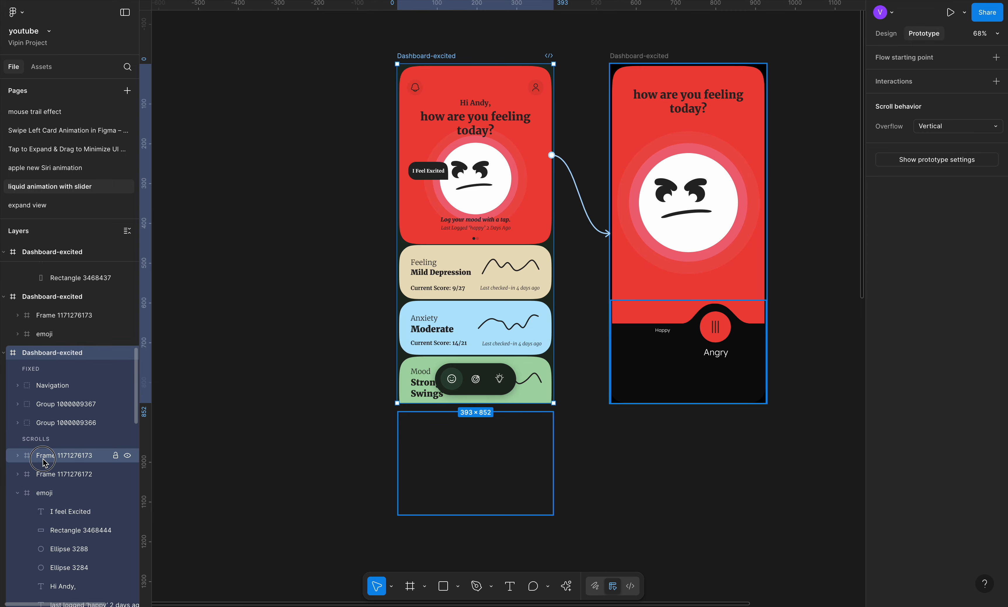
click(48, 476)
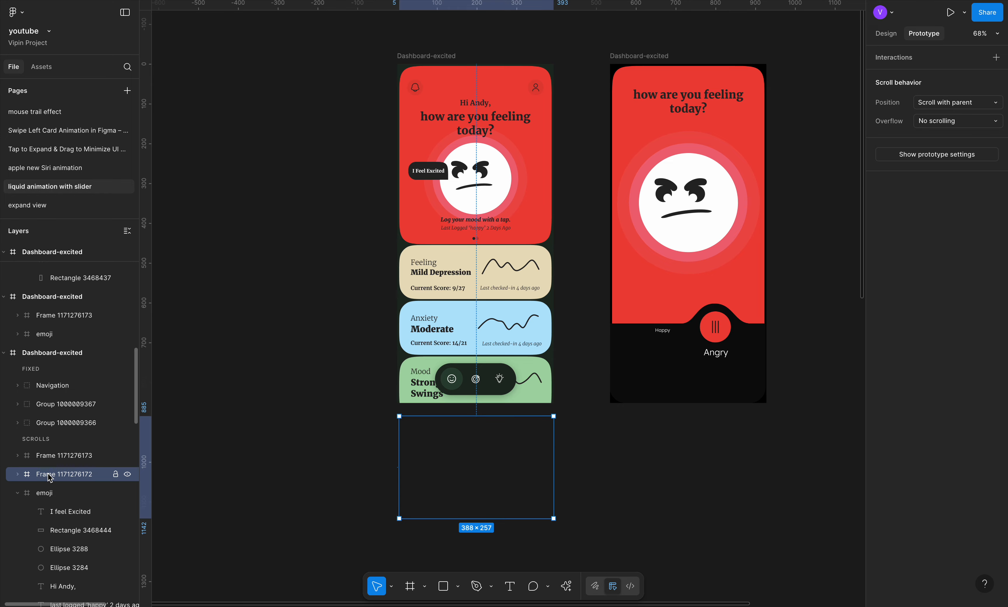
scroll(59, 467, down, 3)
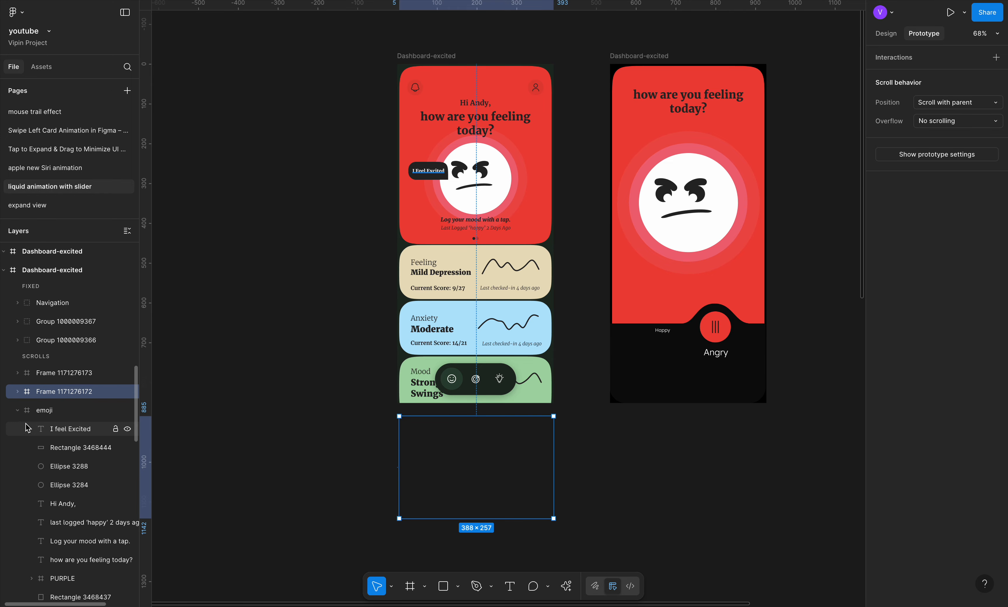
click(17, 409)
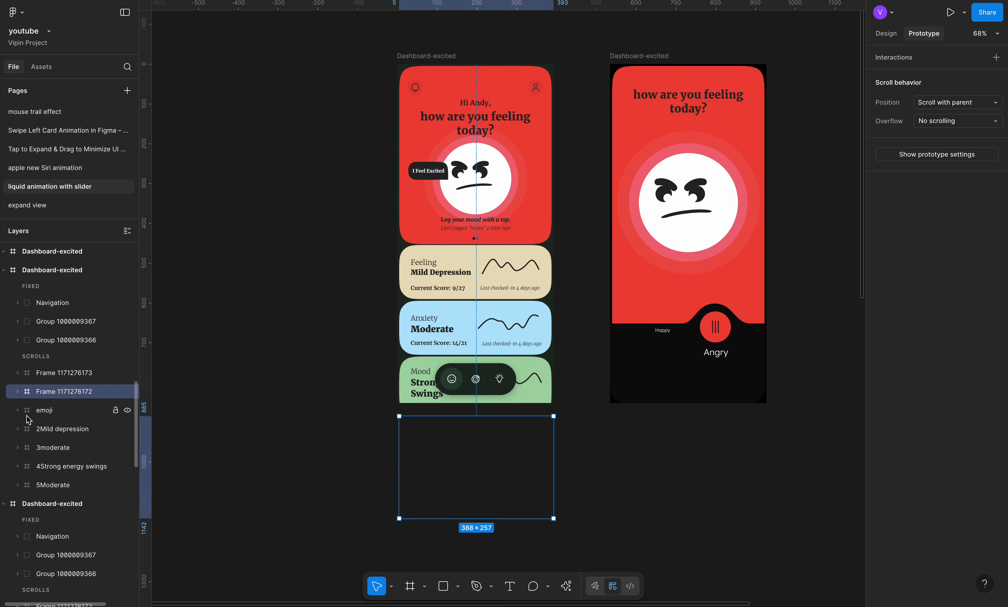
click(56, 431)
click(59, 448)
click(62, 468)
click(64, 484)
key(Delete)
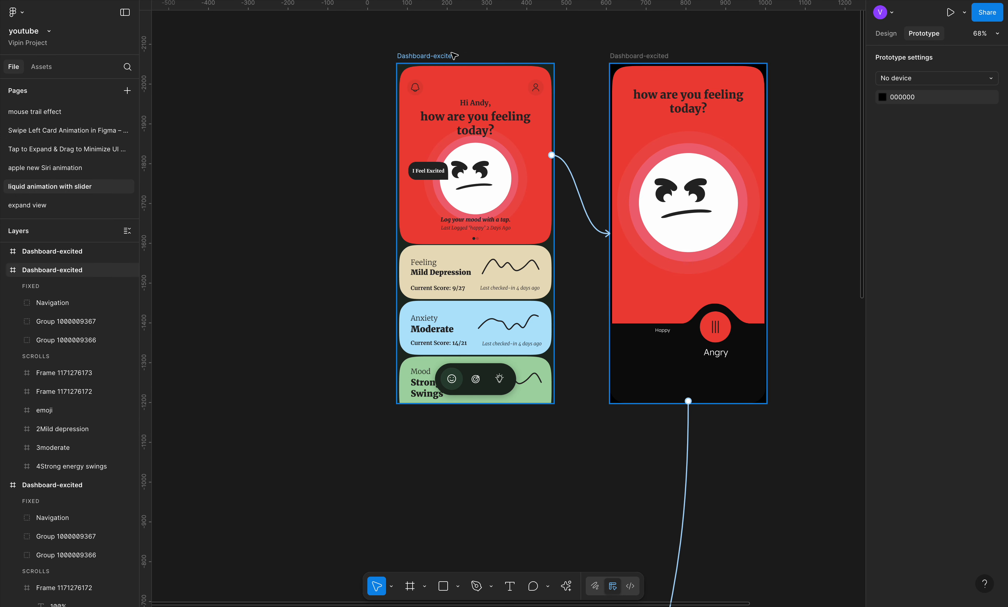
Remove the leftover click interaction from the second dashboard's emoji frame
drag(668, 487, 772, 510)
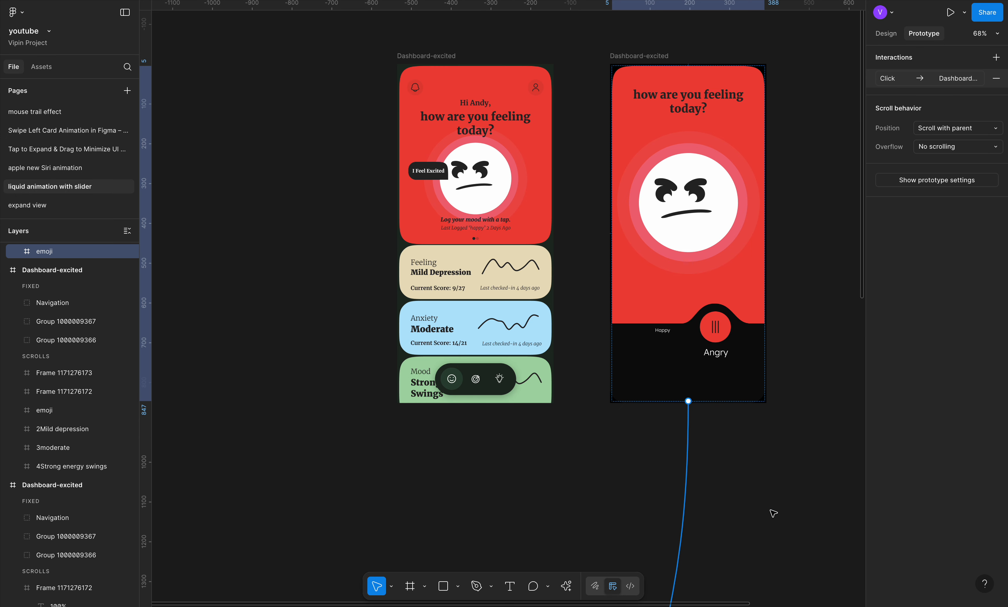
click(752, 484)
scroll(283, 342, down, 5)
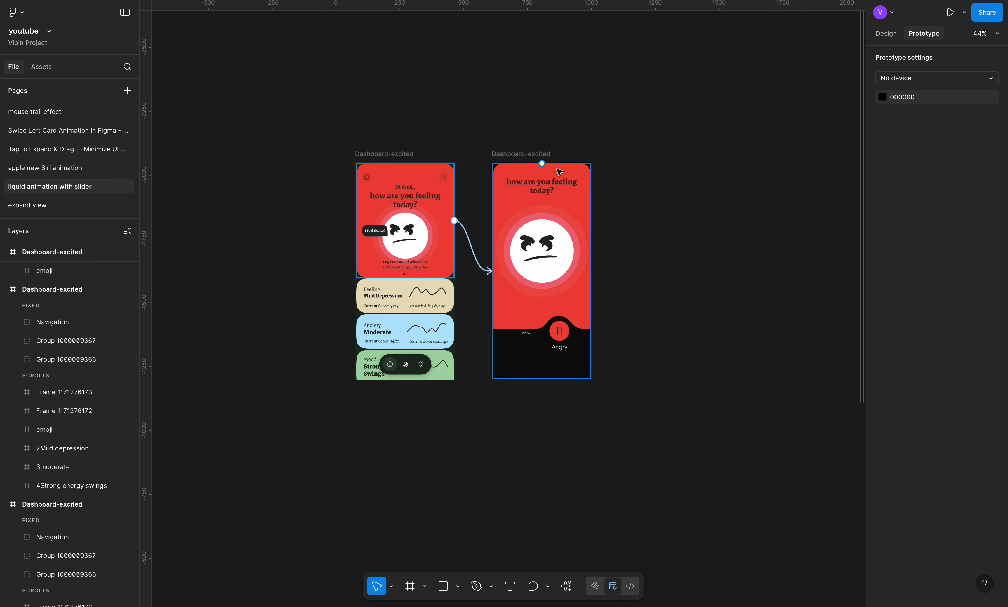
Delete the black wave shape, Ellipse 3291, behind the slider knob in the second dashboard frame
scroll(565, 145, up, 5)
click(476, 166)
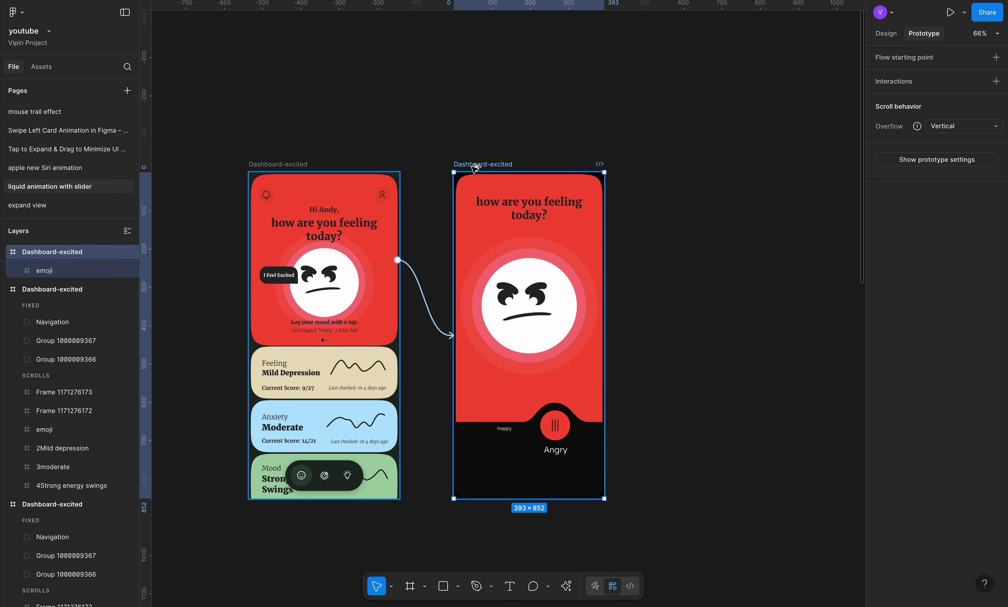
scroll(581, 392, up, 10)
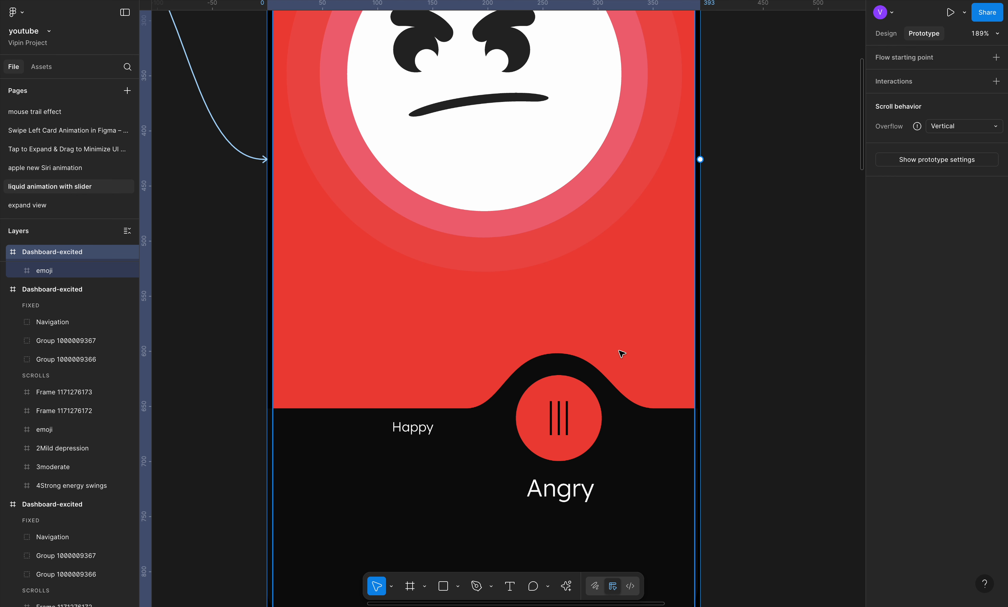
click(597, 384)
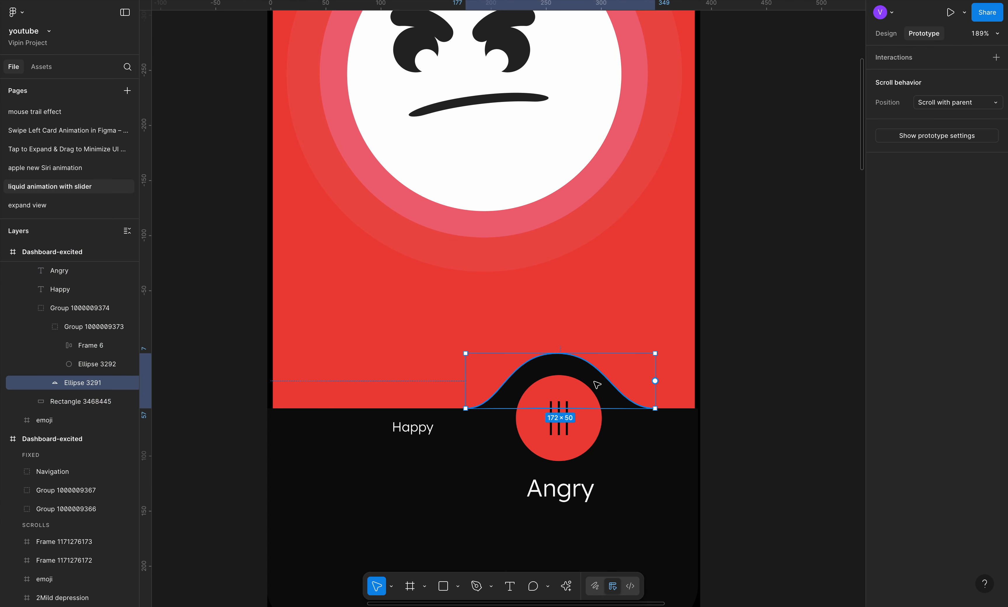
scroll(503, 358, down, 7)
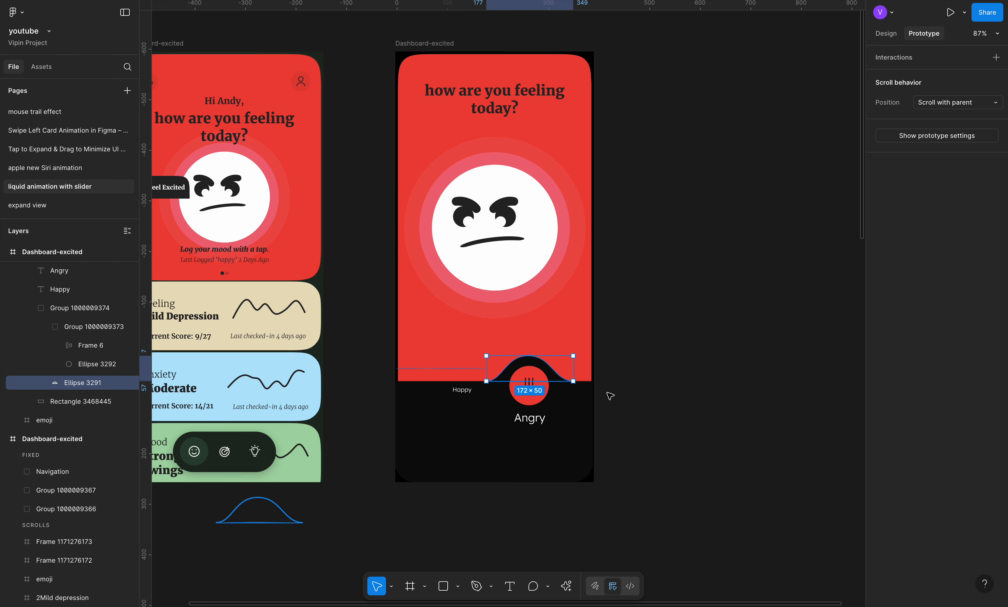
key(Delete)
Draw an ellipse about 149 × 107 over the second dashboard's slider knob and fill it with black 0B0B0B sampled from the panel
scroll(535, 392, up, 5)
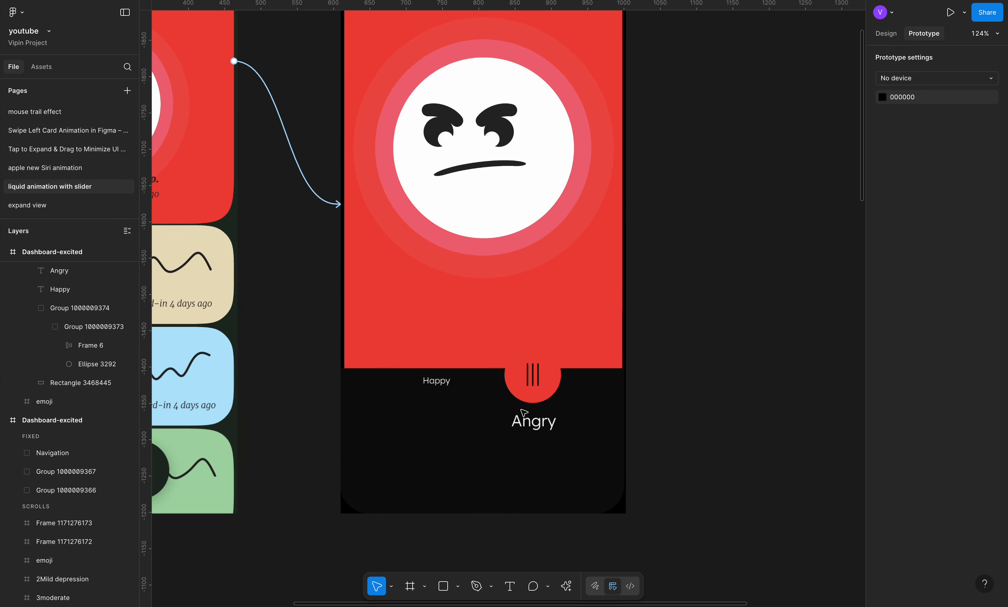
click(451, 588)
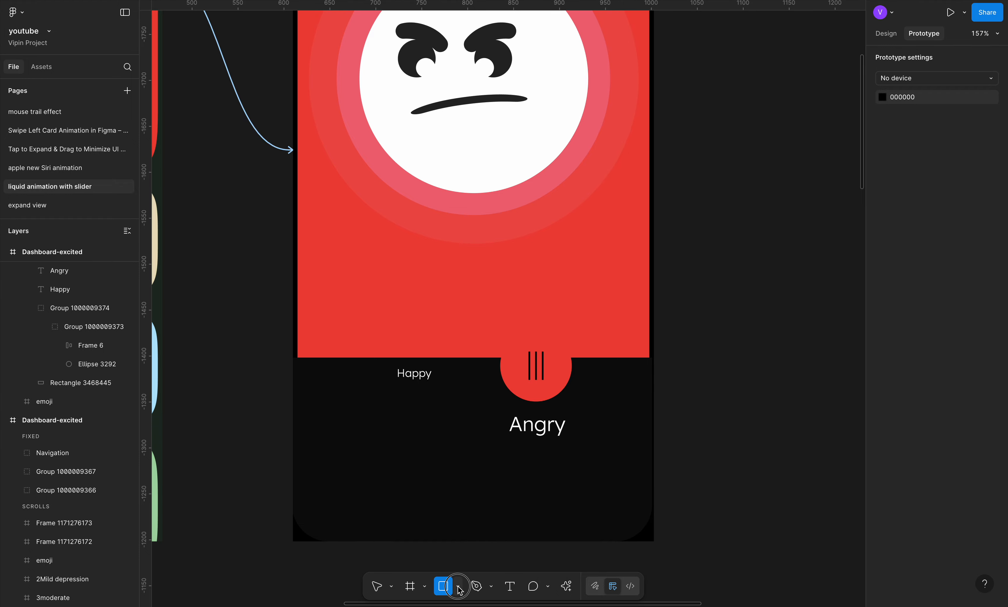
click(458, 586)
click(465, 516)
drag(480, 319, 616, 418)
key(i)
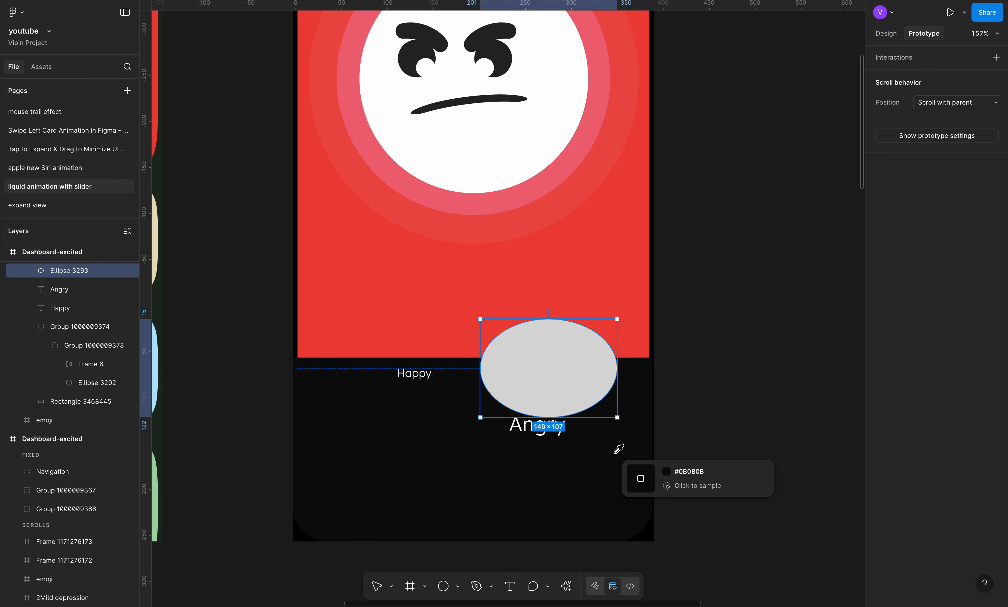
click(614, 472)
Move the black ellipse so it straddles the panel's upper edge around the knob, and send it behind the other slider layers
scroll(523, 371, up, 5)
drag(595, 366, 568, 352)
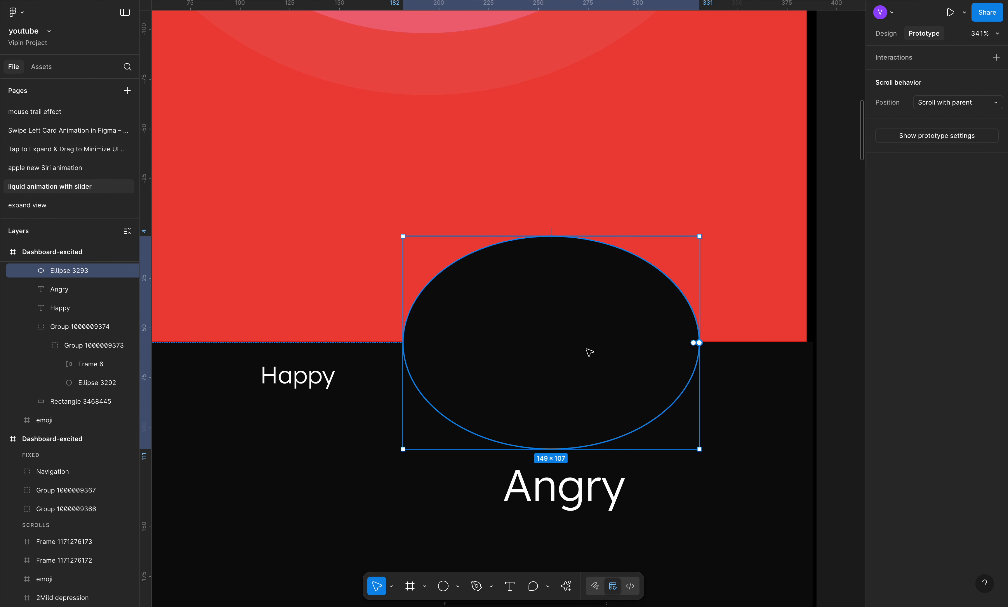
key(ctrl+shift+bracketleft)
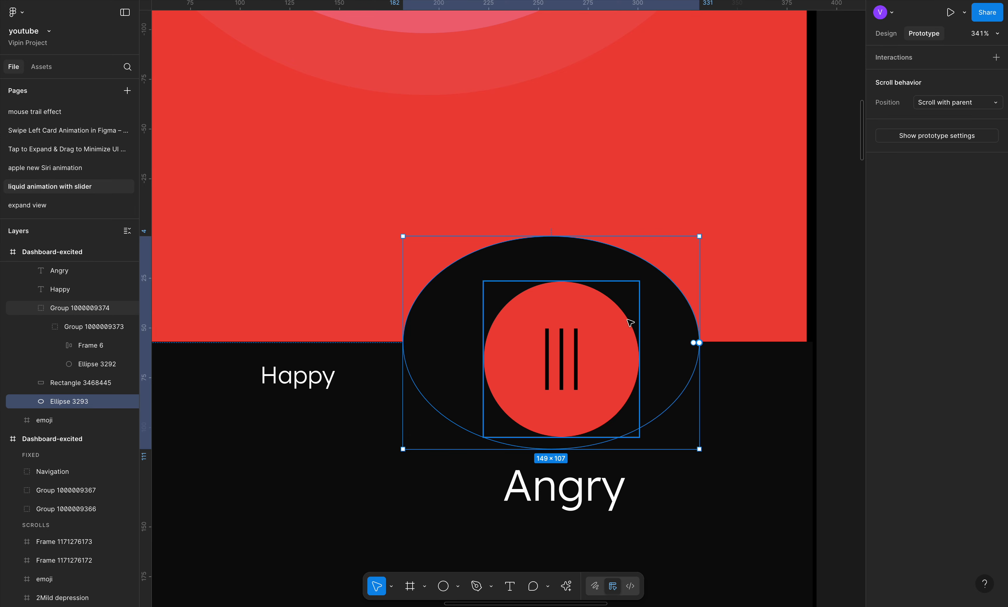
double_click(671, 319)
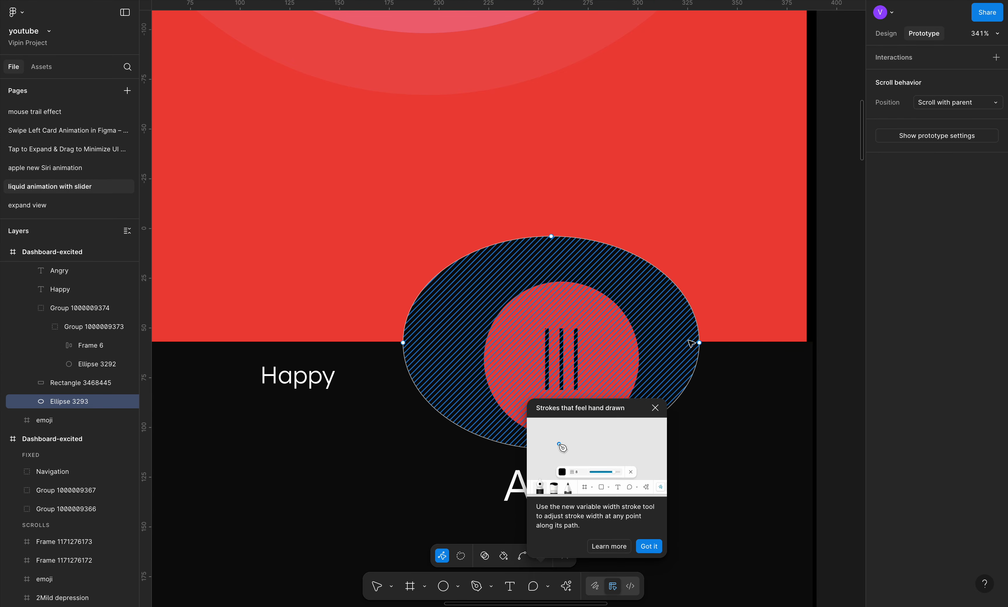
click(700, 343)
key(Escape)
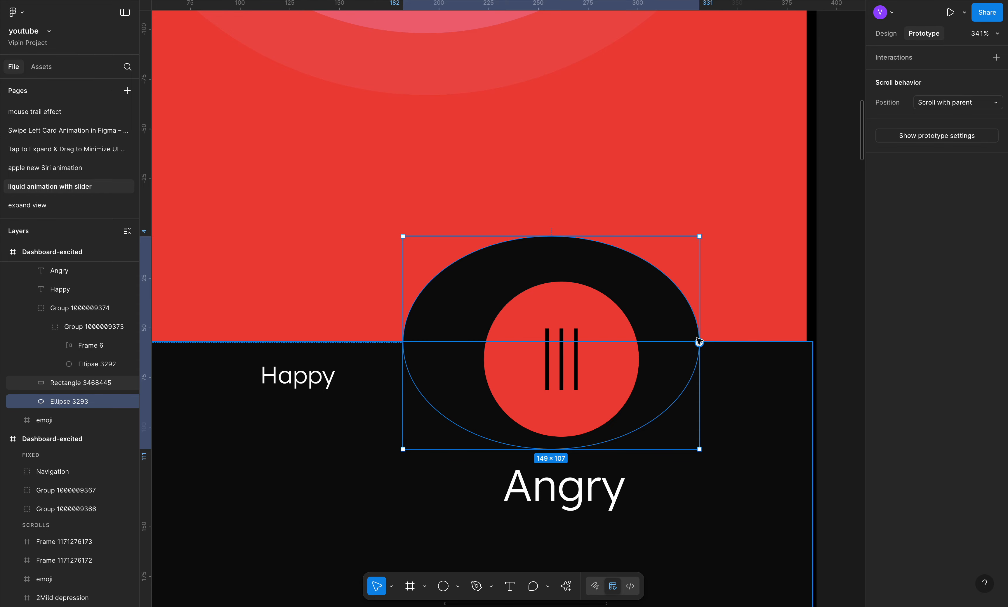
Edit the ellipse's vector points and bend the right anchor's upper handle horizontally inward along the panel edge
double_click(675, 308)
click(699, 342)
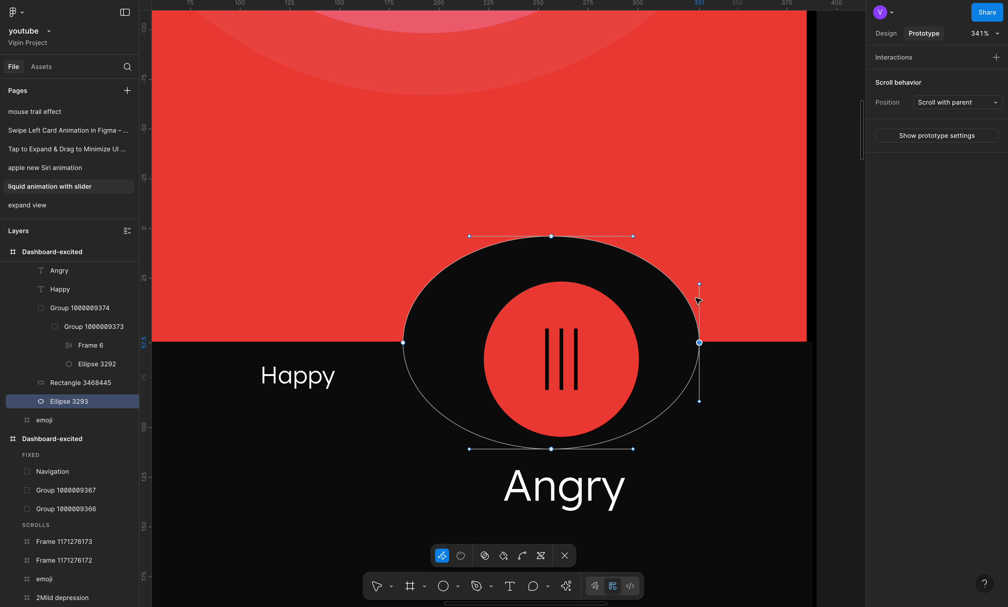
mouse_move(700, 284)
mouse_down()
mouse_move(671, 305)
mouse_move(663, 351)
mouse_move(659, 342)
mouse_up()
Try to pull the upper handle of the ellipse's left anchor inward, undoing each attempt
click(403, 343)
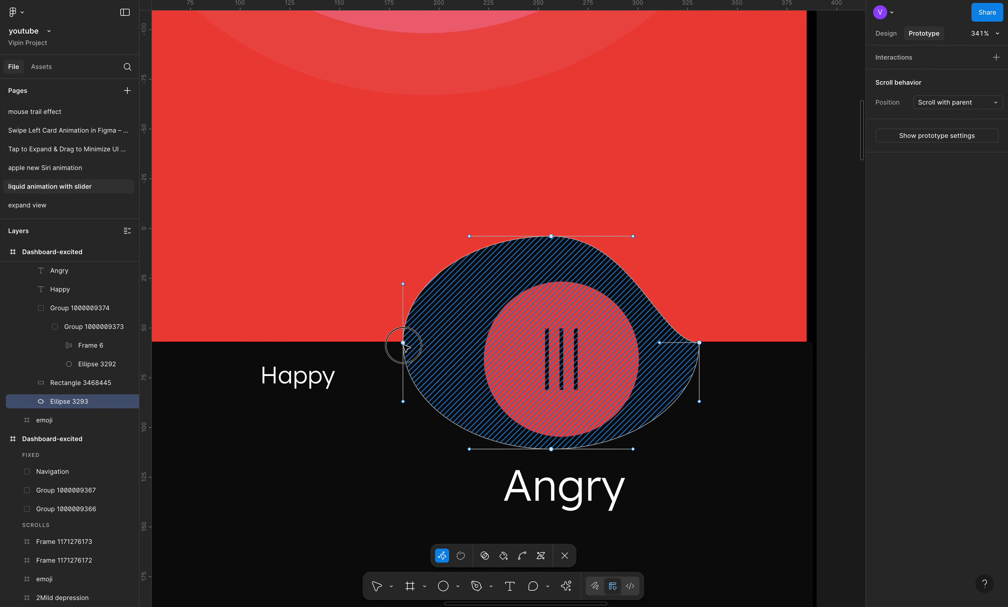
drag(413, 292, 469, 336)
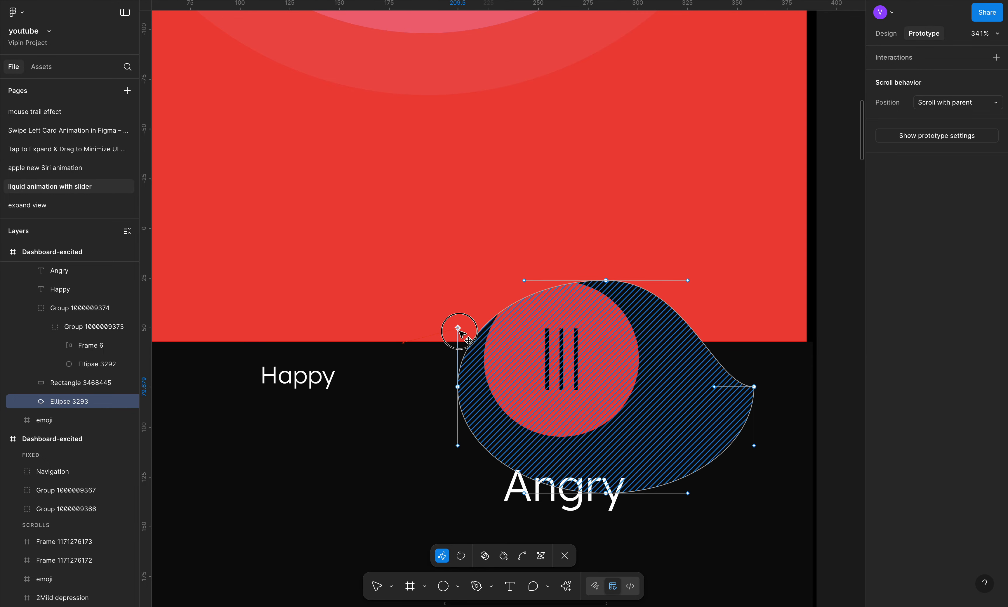
key(ctrl+z)
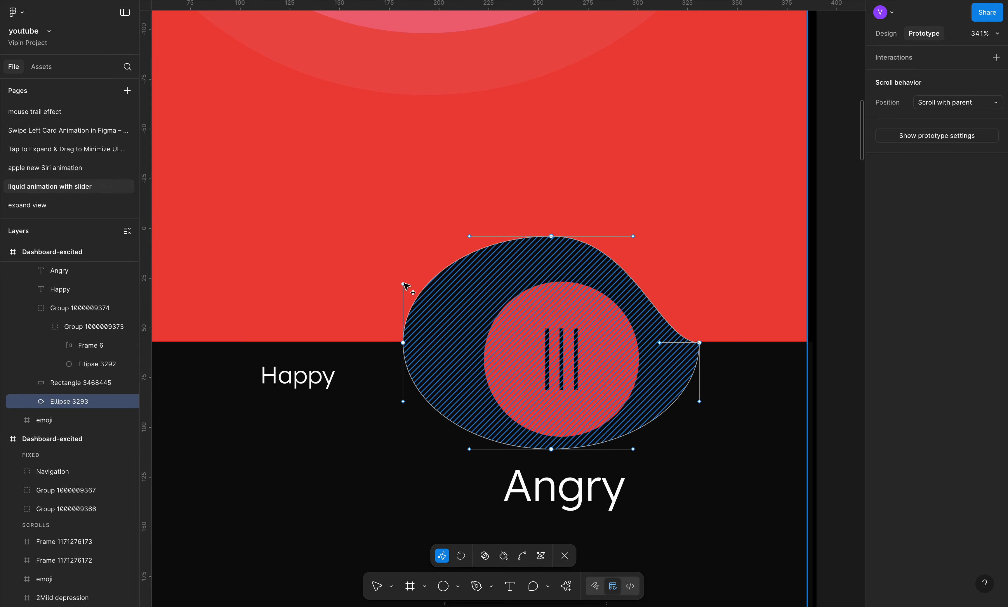
drag(411, 288, 468, 326)
key(ctrl+z)
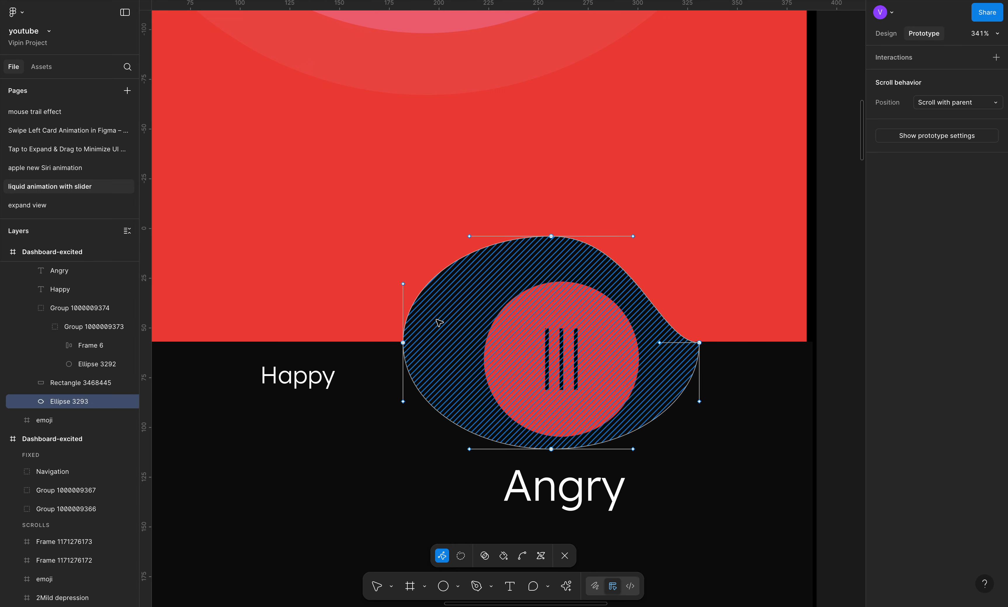
Bend the left anchor's upper handle horizontally inward to mirror the right side of the wave, and finish editing the shape
scroll(412, 312, up, 5)
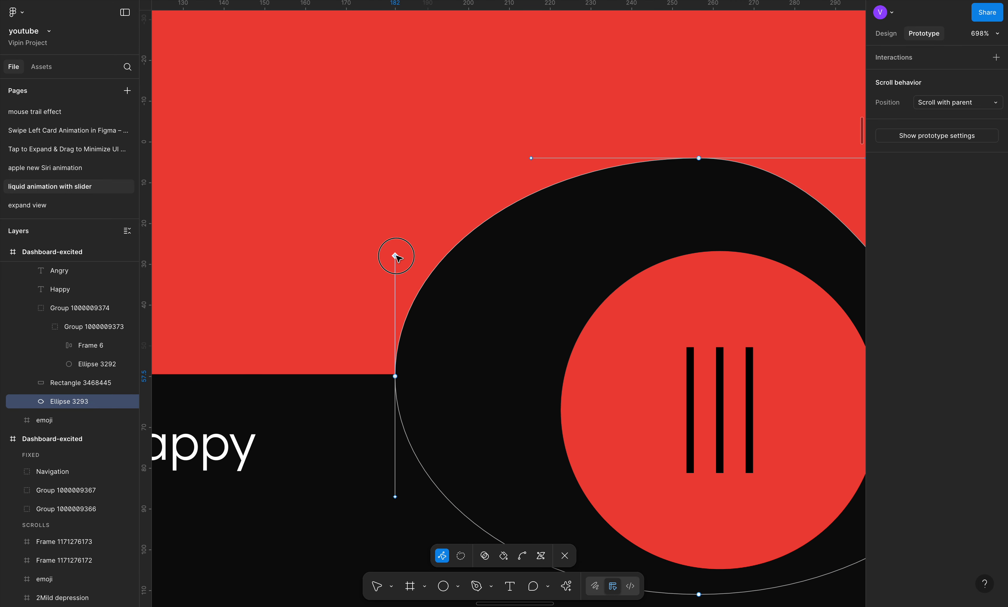
drag(395, 257, 503, 376)
scroll(477, 225, down, 8)
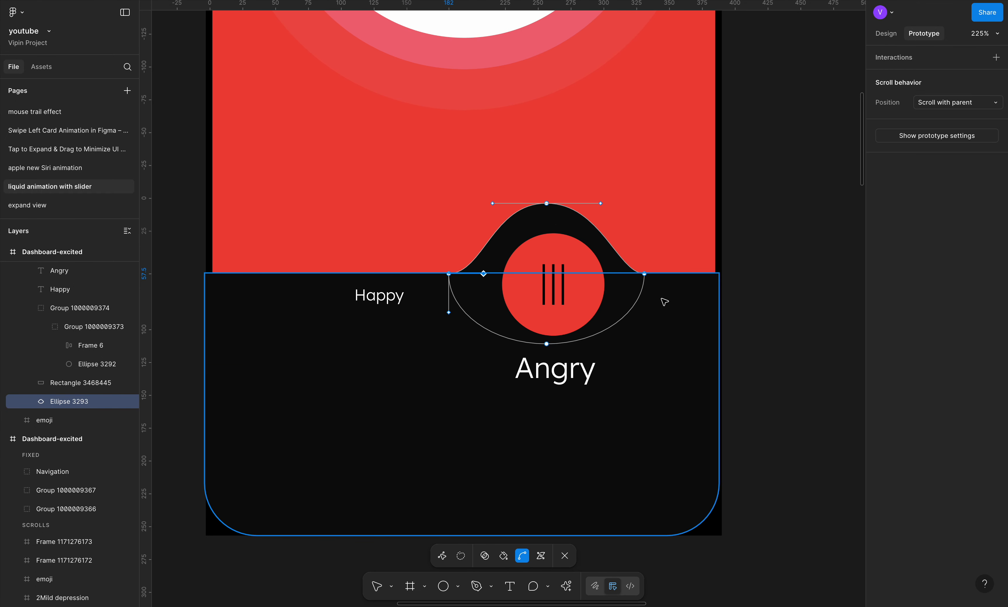
drag(645, 274, 646, 275)
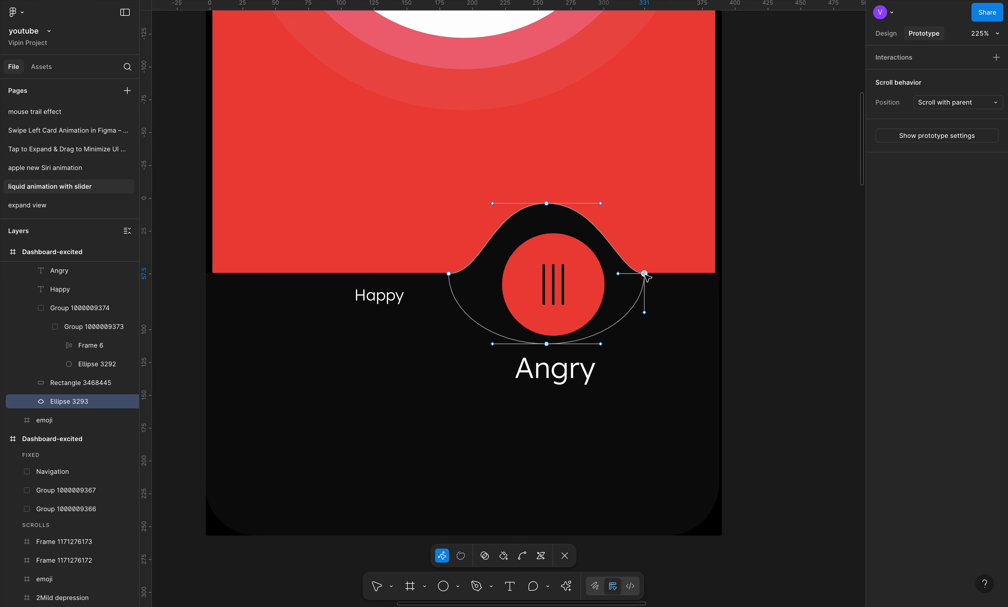
key(Escape)
key(Escape)
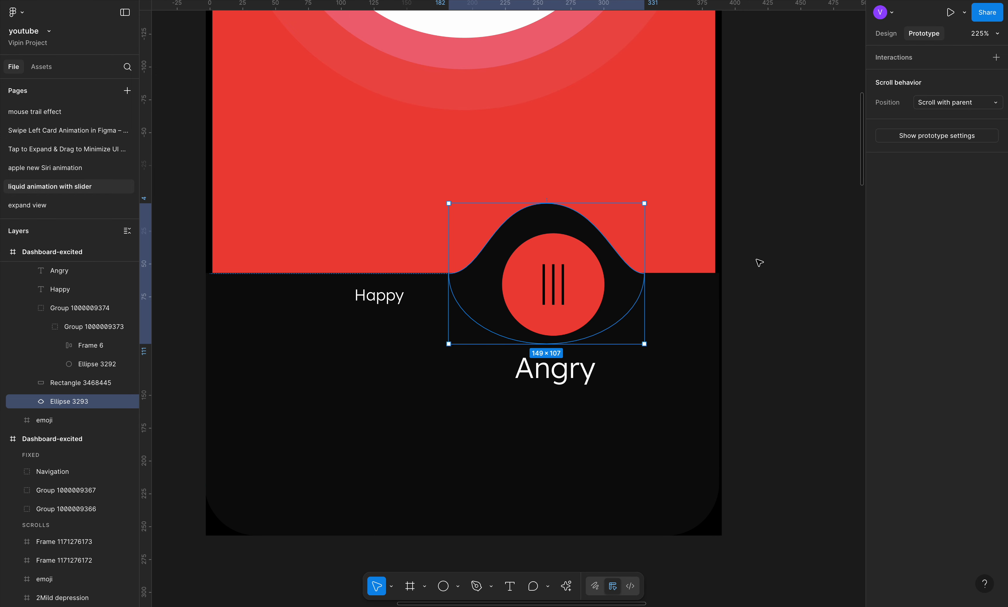
Align the wave shape, the slider knob group and the Angry label on their horizontal centers
shift+click(553, 268)
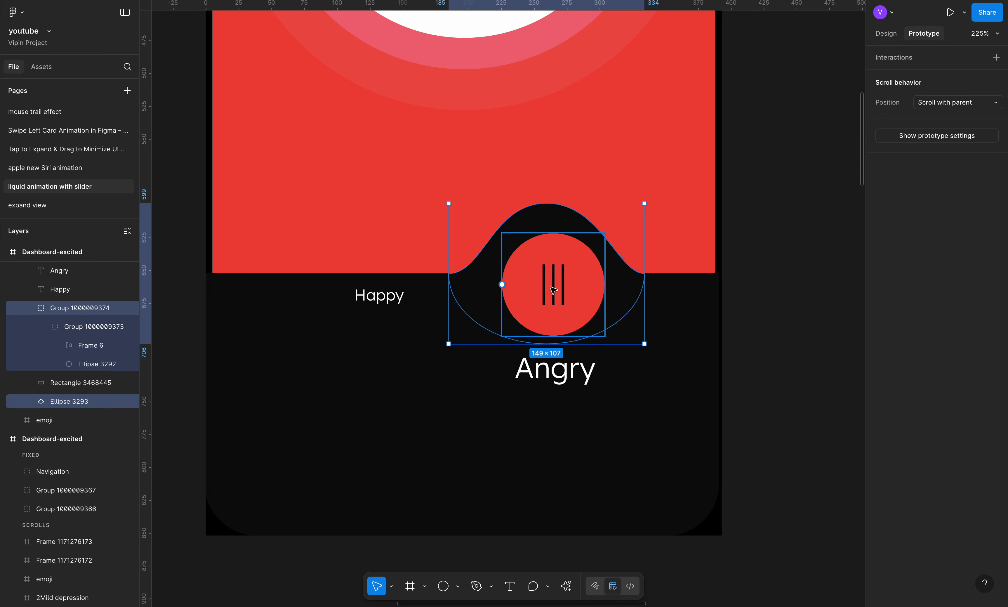
shift+click(551, 370)
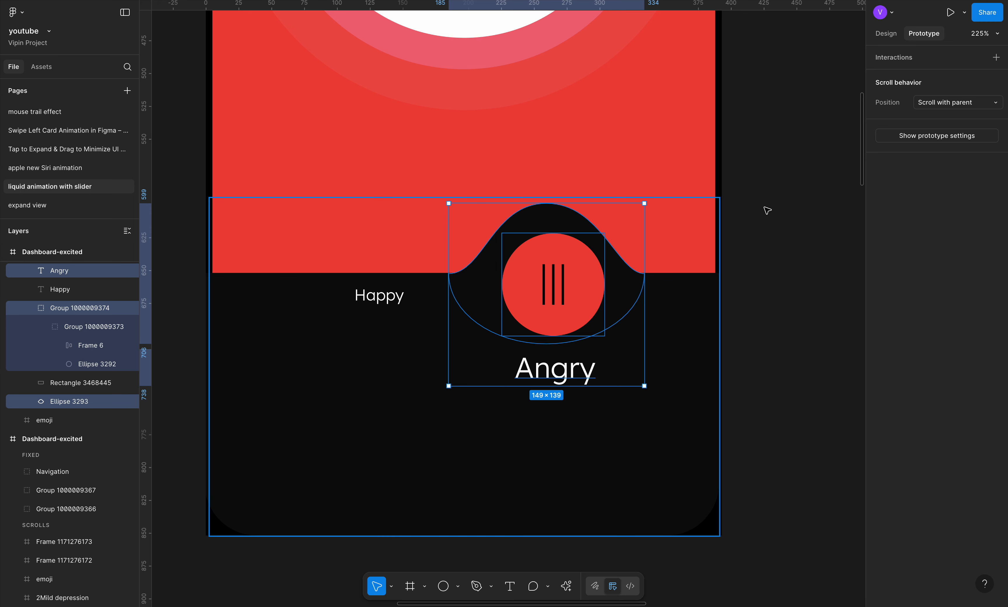
click(886, 33)
click(901, 106)
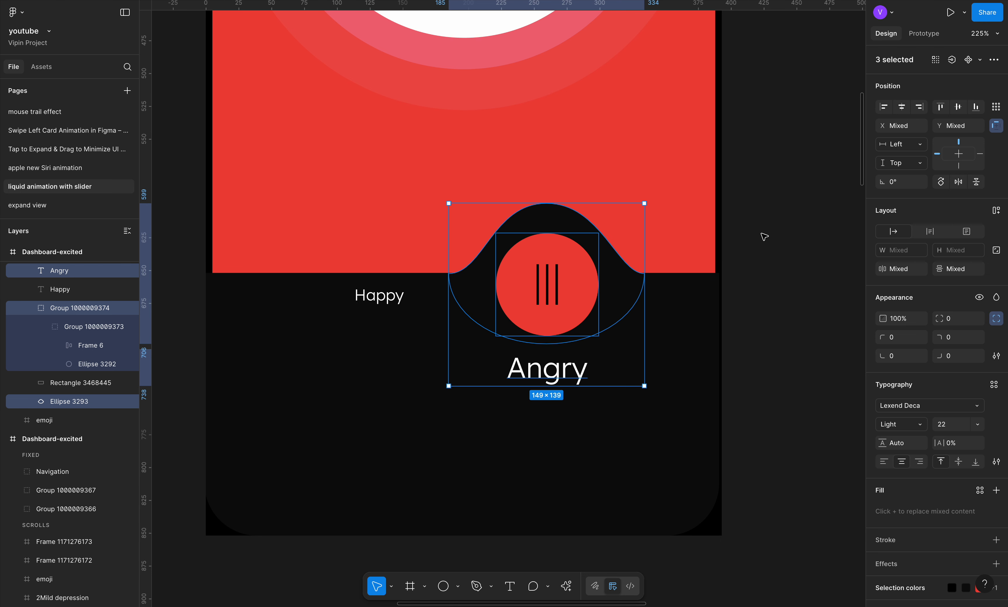
click(804, 319)
Raise the wave shape's right anchor to Y 57 so it meets the panel edge, and finish editing the vector
scroll(567, 202, up, 5)
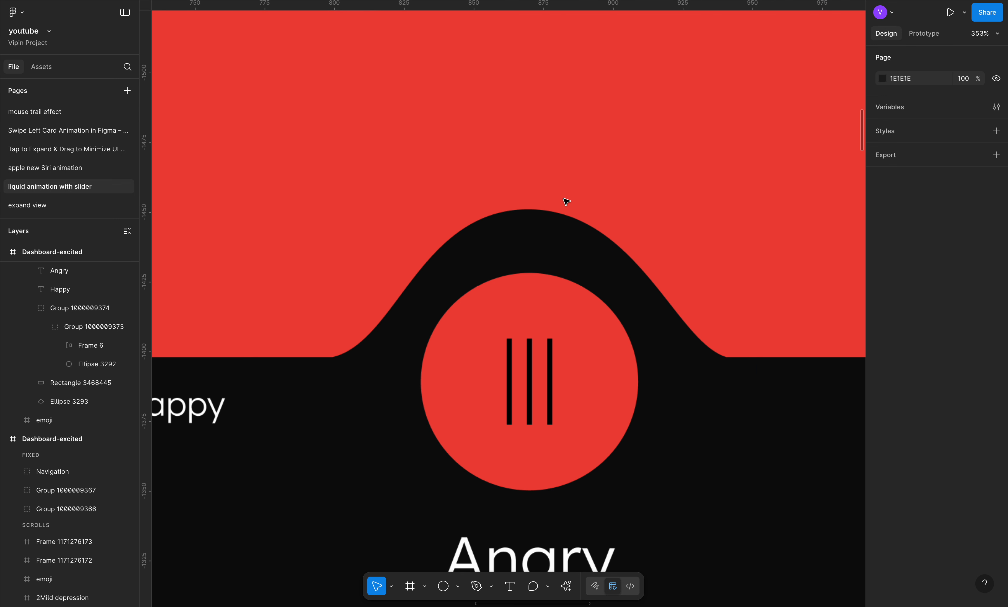
click(569, 266)
scroll(723, 326, up, 2)
scroll(747, 330, down, 3)
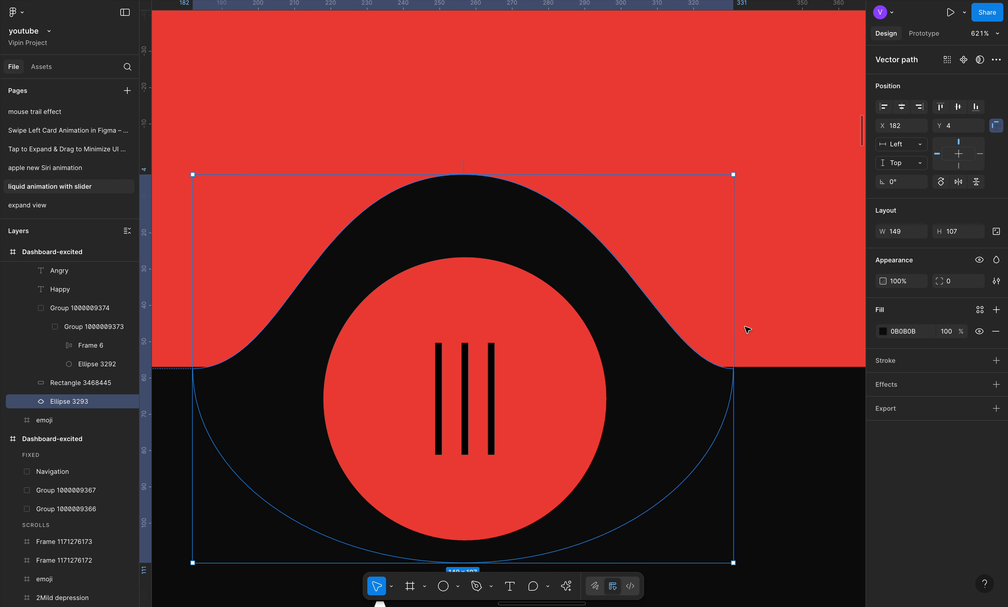
scroll(731, 333, up, 4)
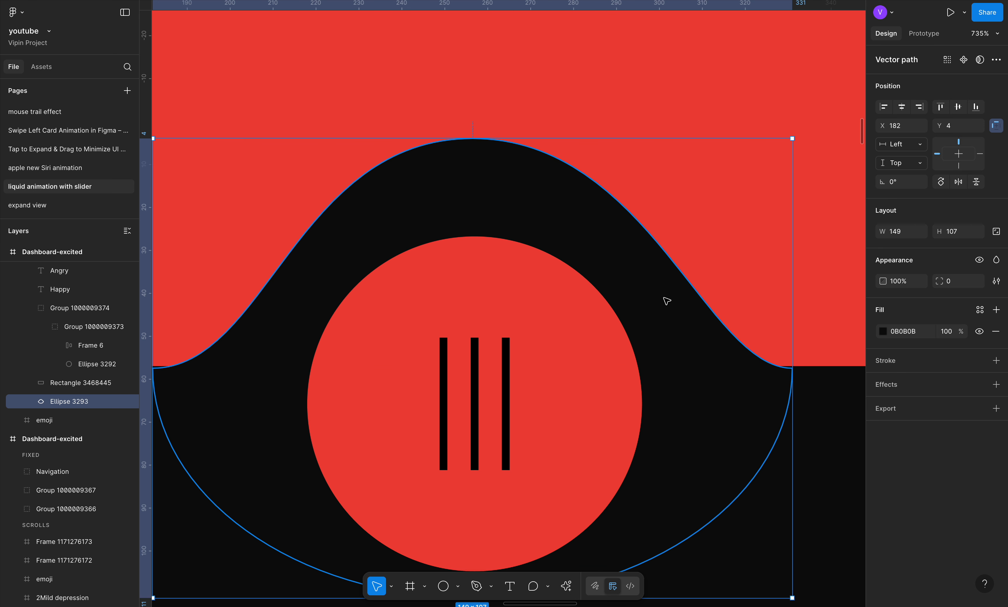
double_click(654, 297)
scroll(796, 374, up, 5)
key(v)
drag(776, 363, 779, 356)
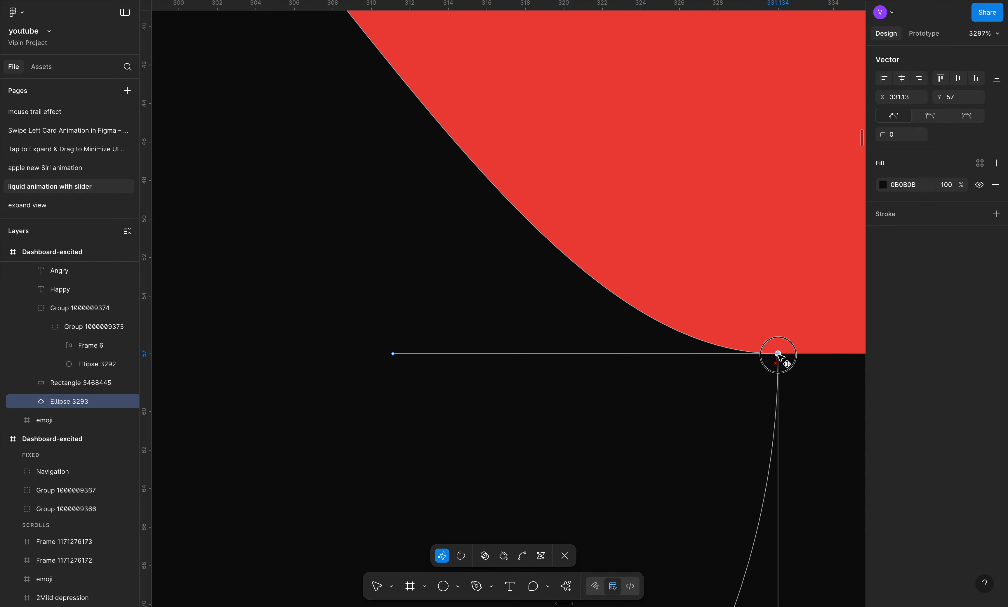
scroll(792, 299, down, 15)
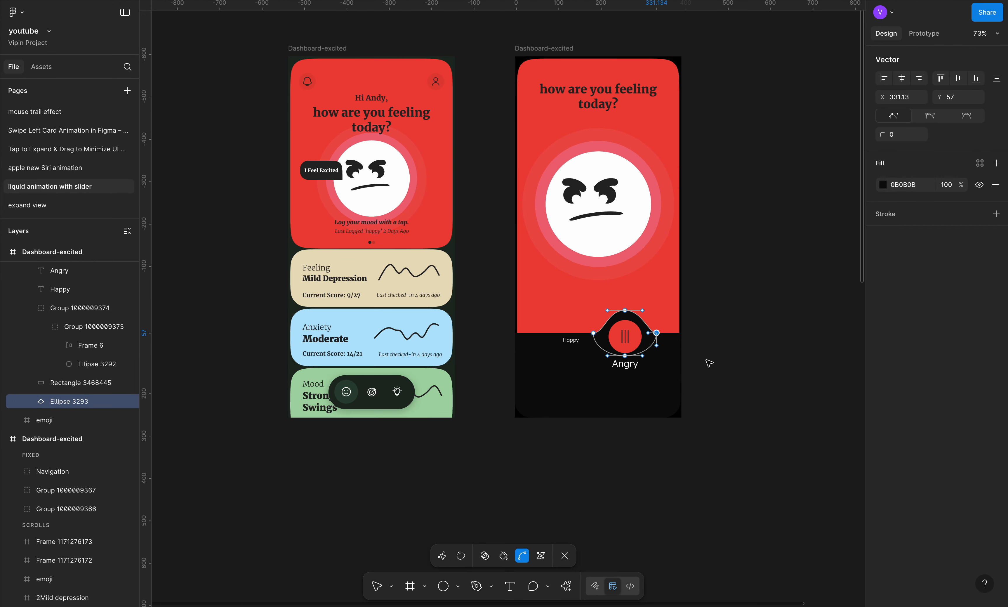
scroll(627, 315, up, 5)
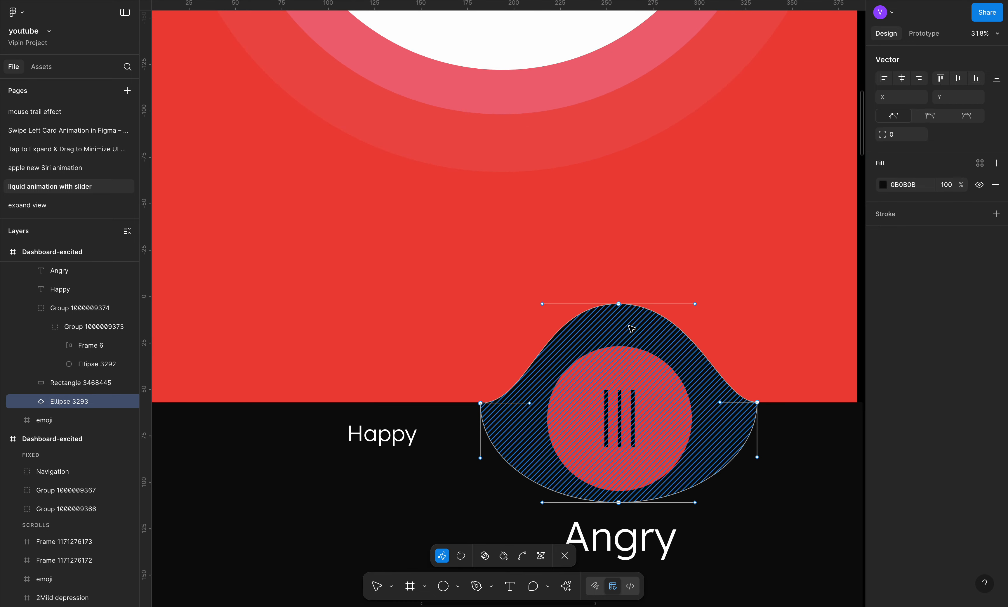
key(Escape)
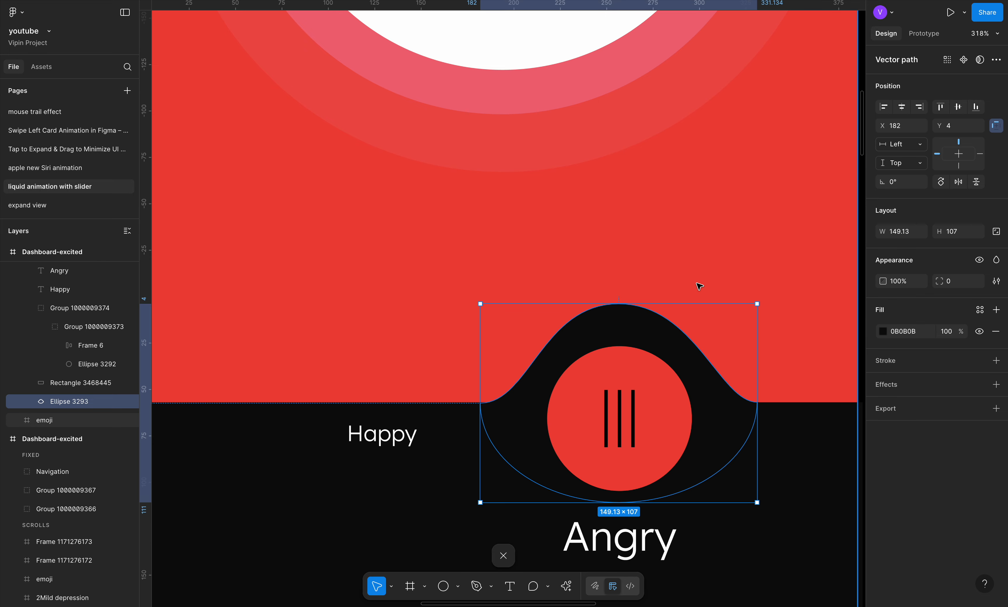
key(Escape)
Try aligning the wave shape, knob group and Angry label on their vertical centers, and undo the alignment
click(647, 339)
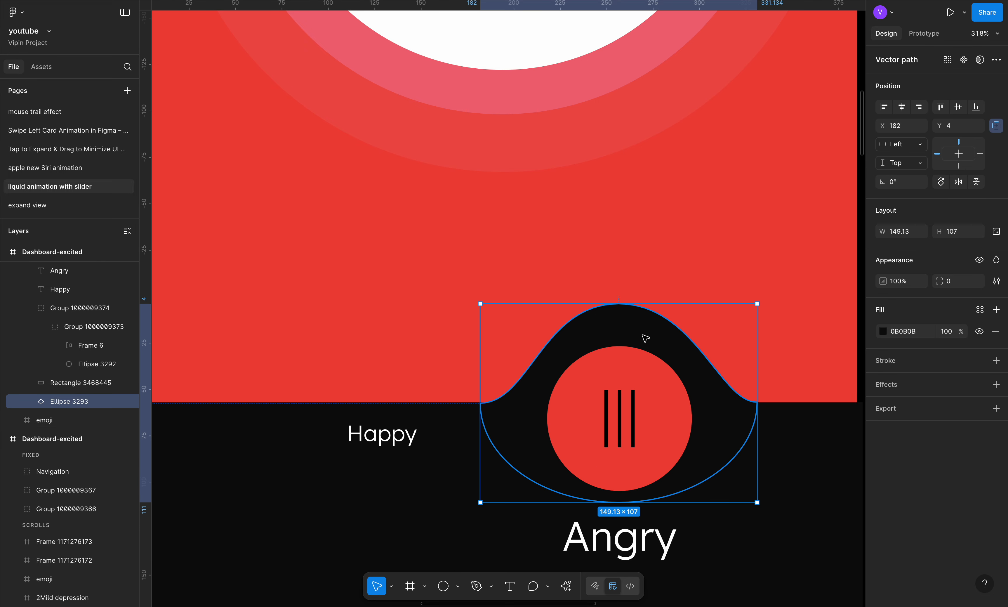
shift+click(648, 408)
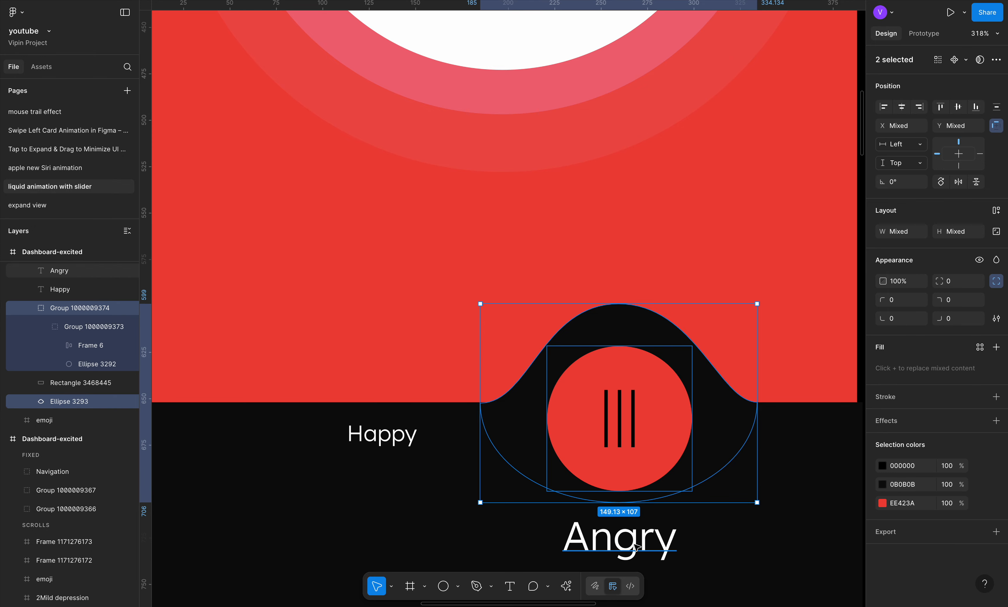
shift+click(641, 544)
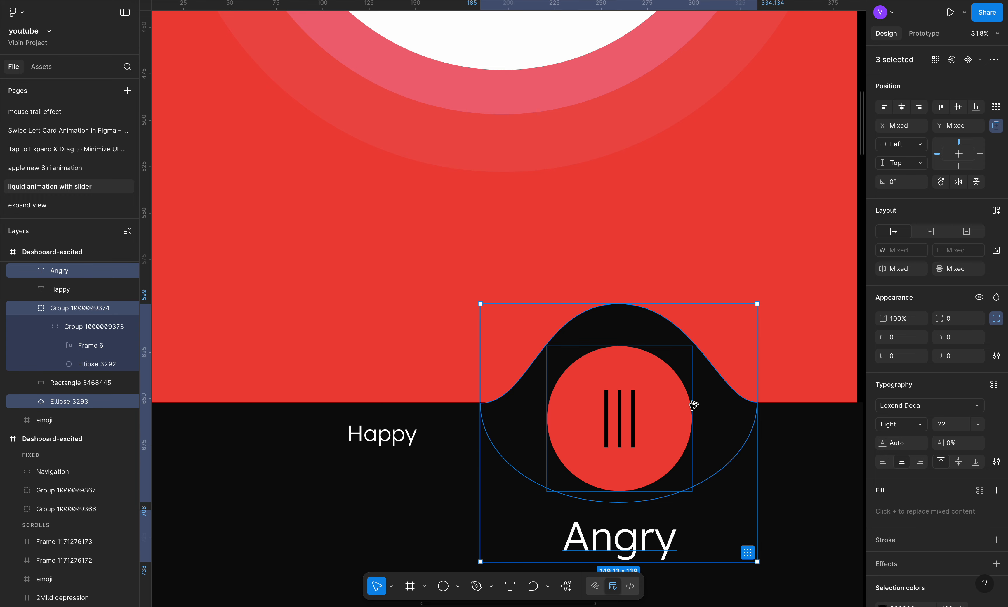
key(alt+v)
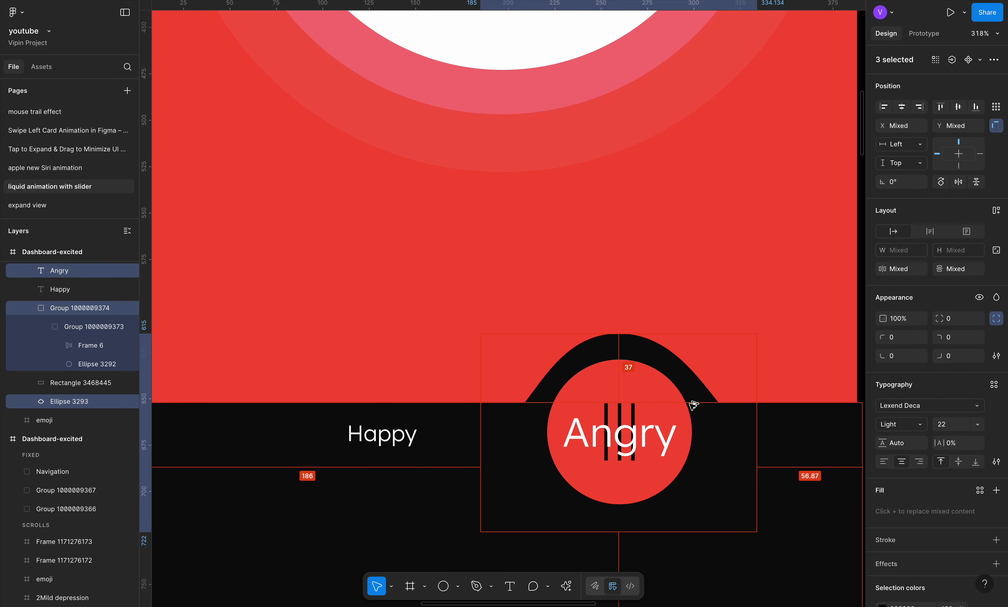
key(ctrl+z)
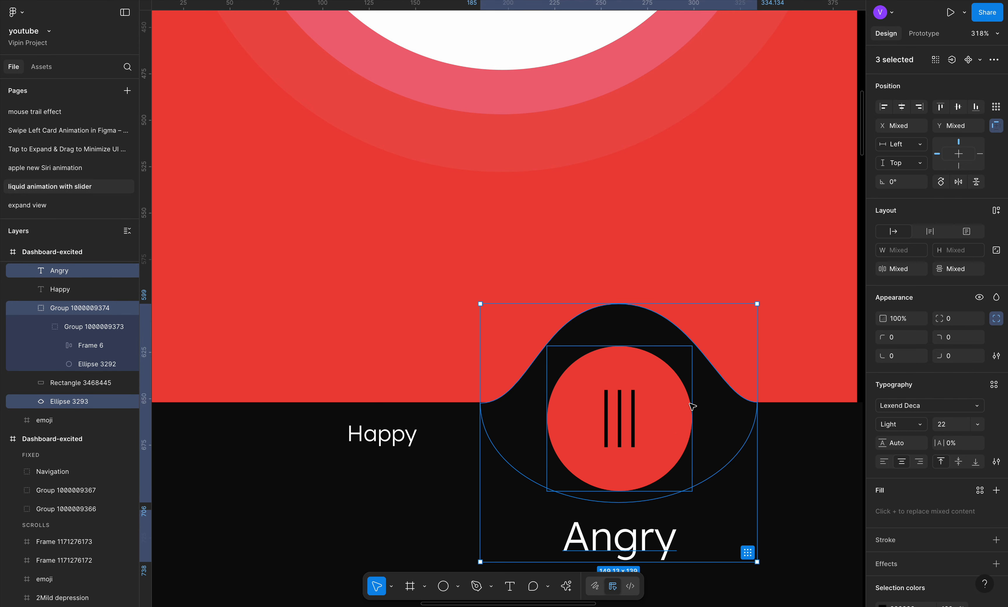
Duplicate the full-screen mood frame with the Angry slider, placing the copy beside the original
scroll(693, 399, down, 5)
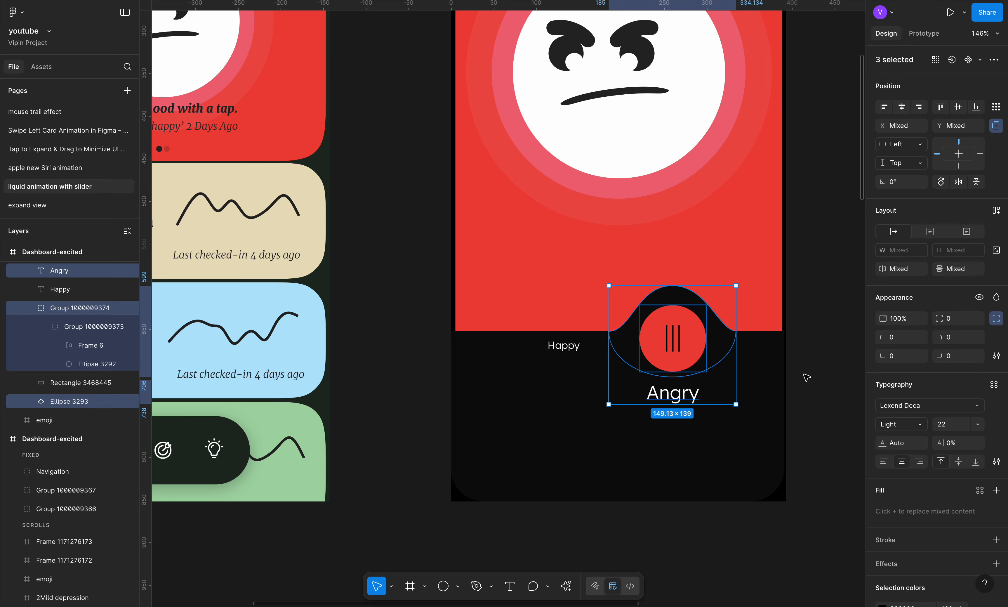
click(785, 388)
click(579, 399)
scroll(580, 413, down, 5)
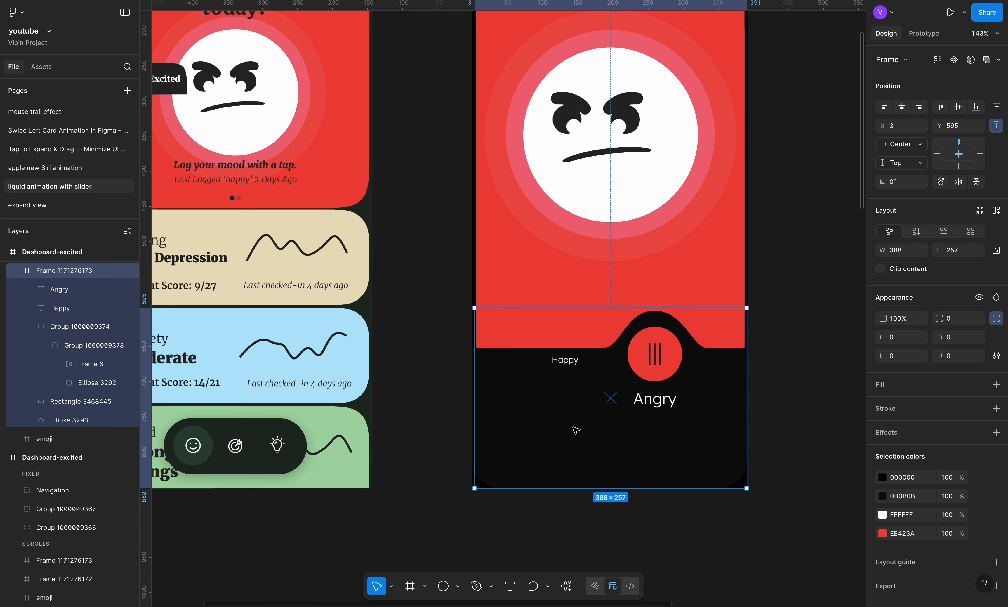
click(565, 209)
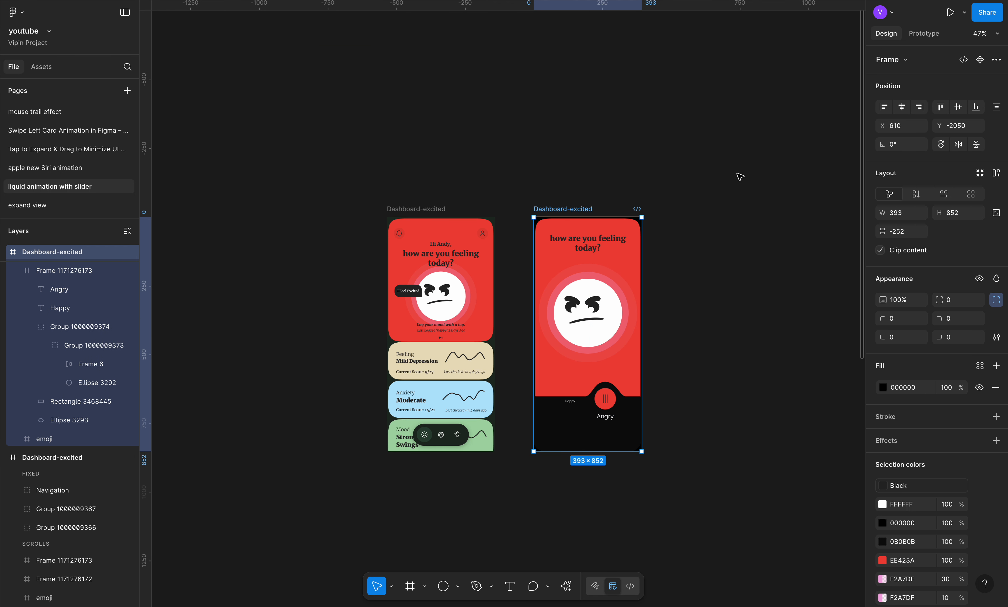
key(ctrl+d)
scroll(774, 371, up, 5)
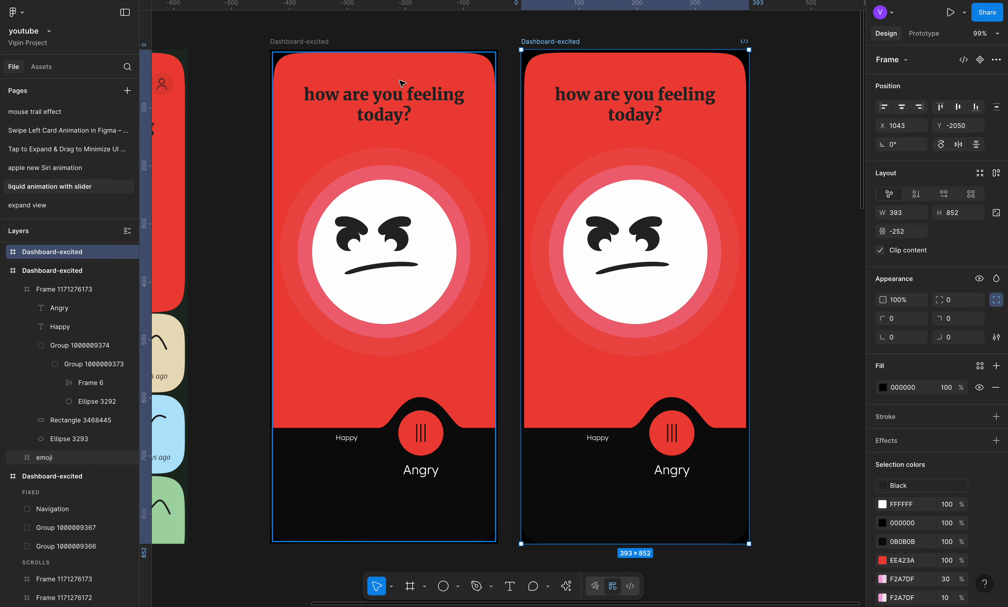
Move the slider knob group and wave shape in the duplicated frame sideways until both are centered over the Happy label
scroll(671, 450, up, 4)
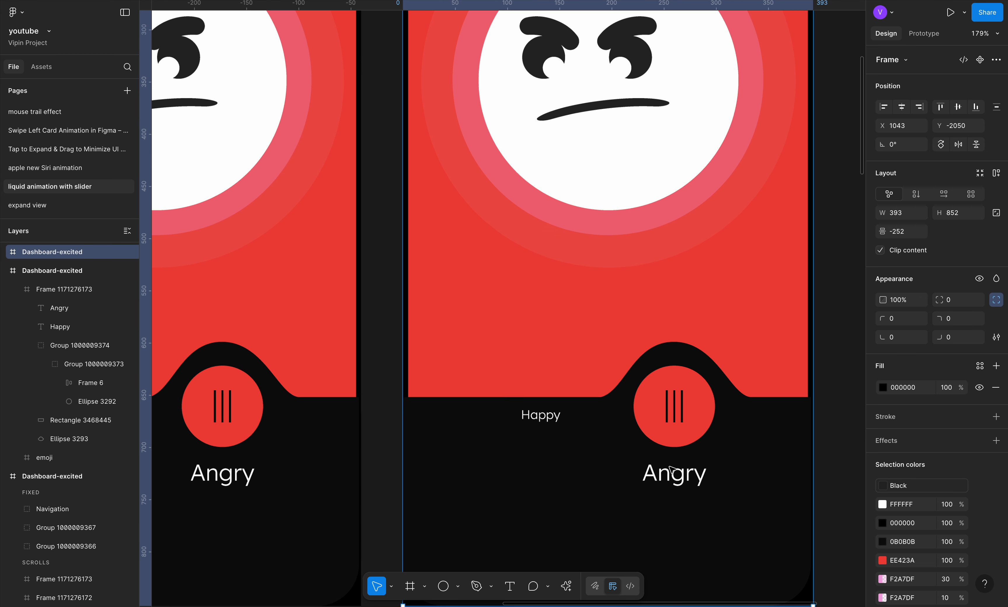
click(705, 409)
shift+click(681, 351)
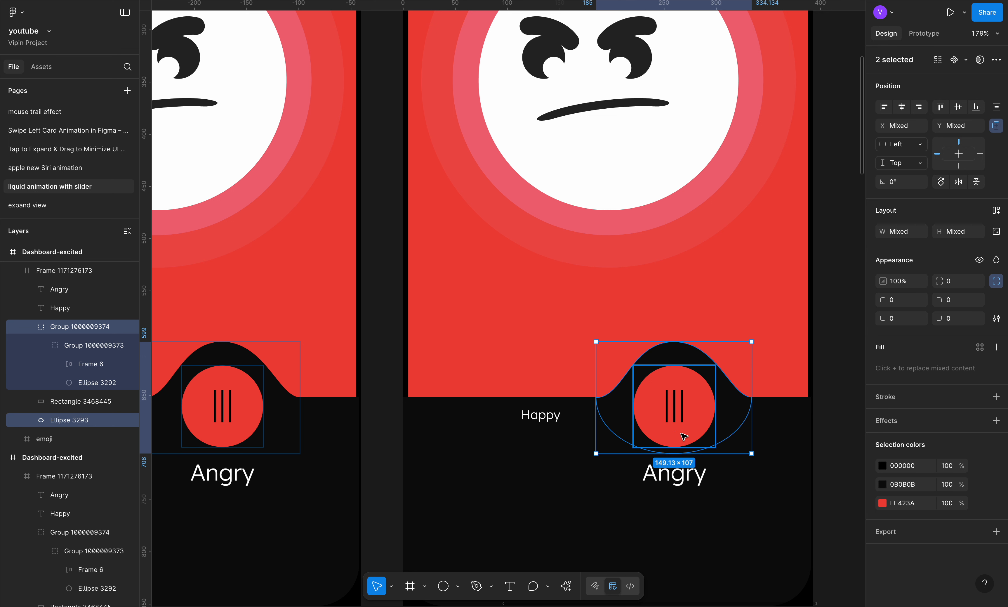
shift+click(688, 474)
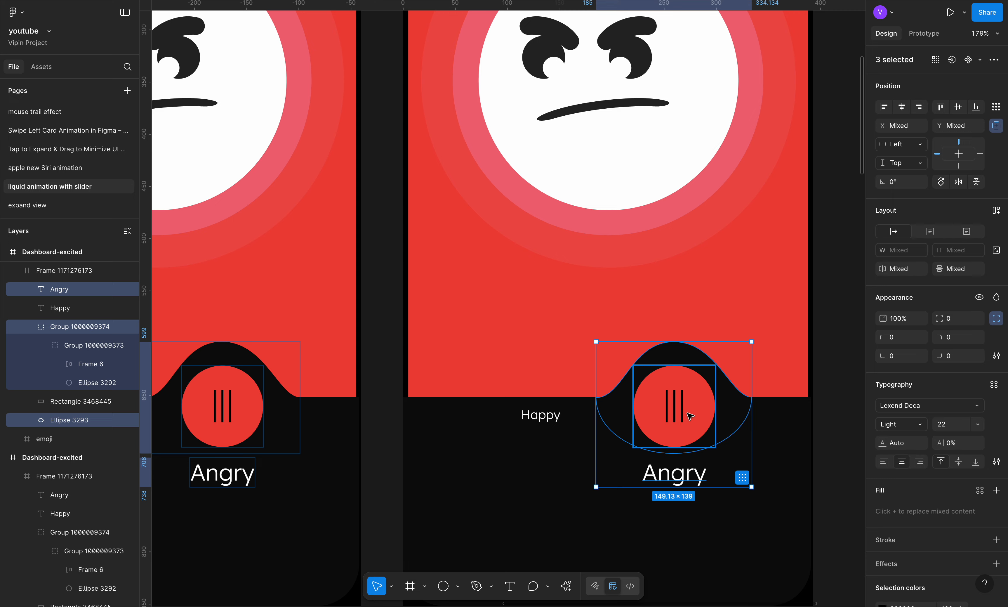
click(688, 474)
click(686, 382)
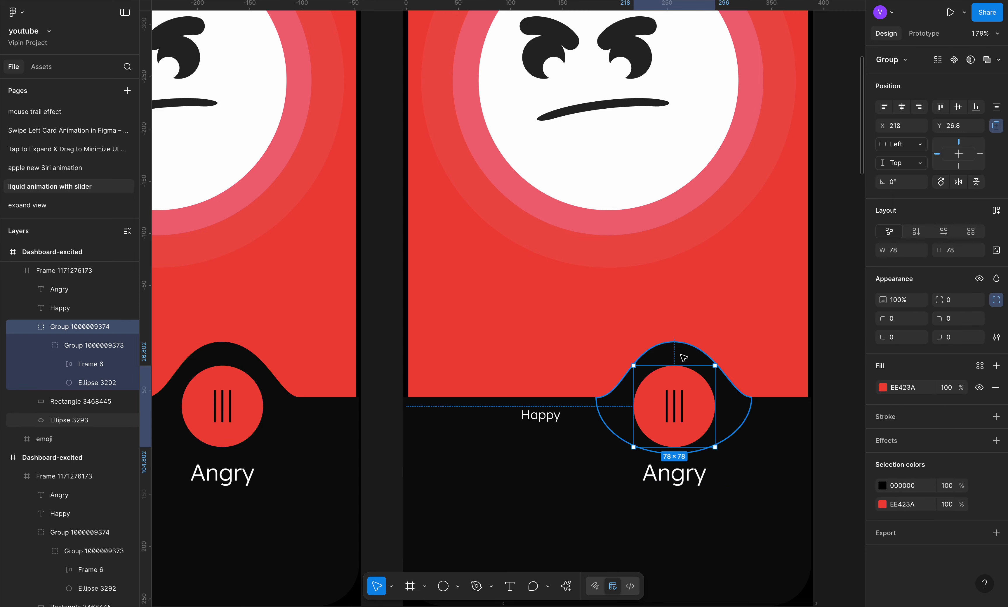
shift+click(681, 350)
drag(689, 405, 560, 398)
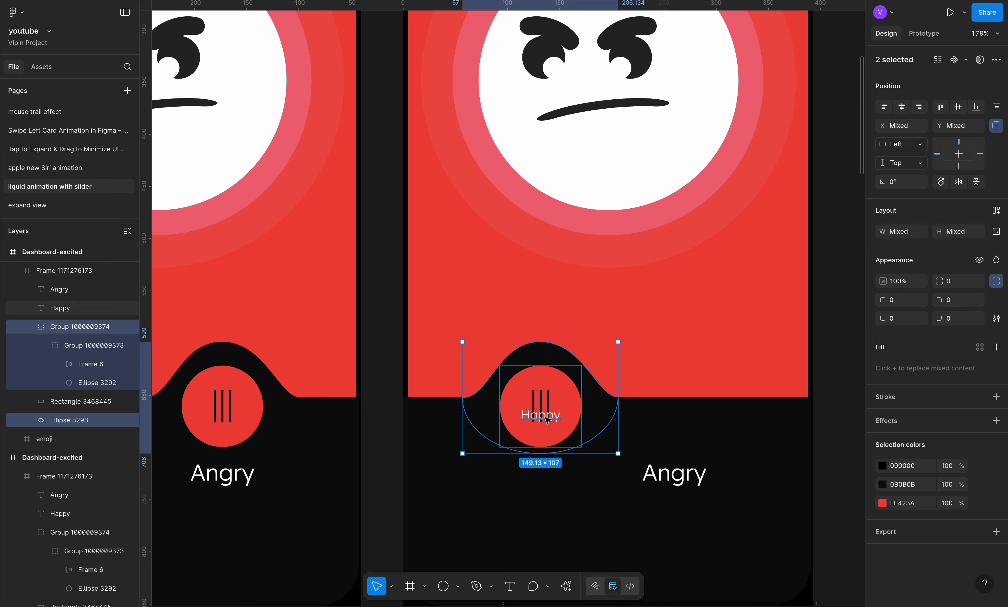
Apply the Angry label's text properties to the Happy label in the copy, and bottom-align the two labels at Y 115
click(661, 476)
key(ctrl+alt+c)
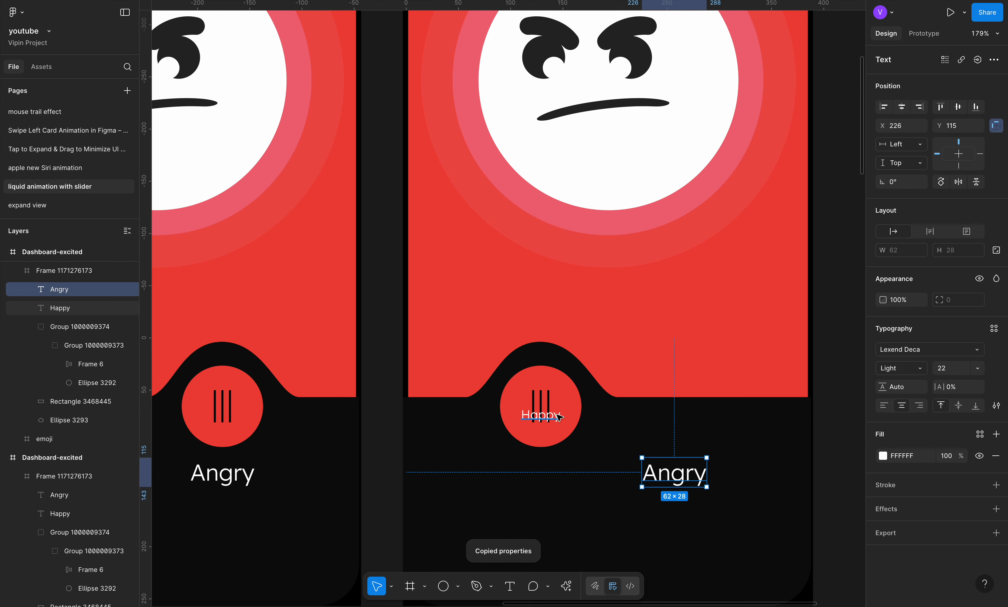
click(540, 414)
key(ctrl+alt+v)
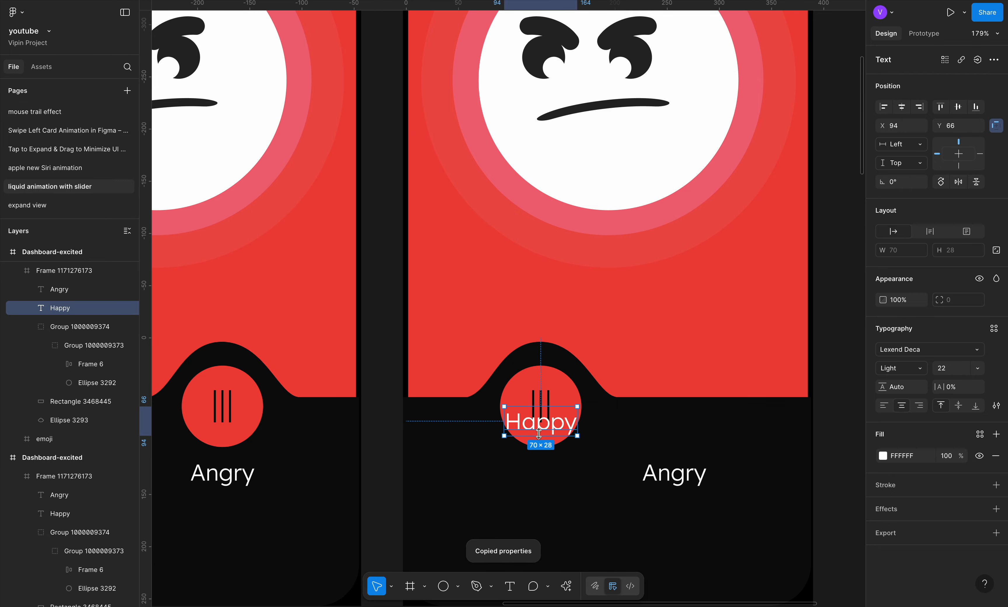
shift+click(671, 475)
click(977, 106)
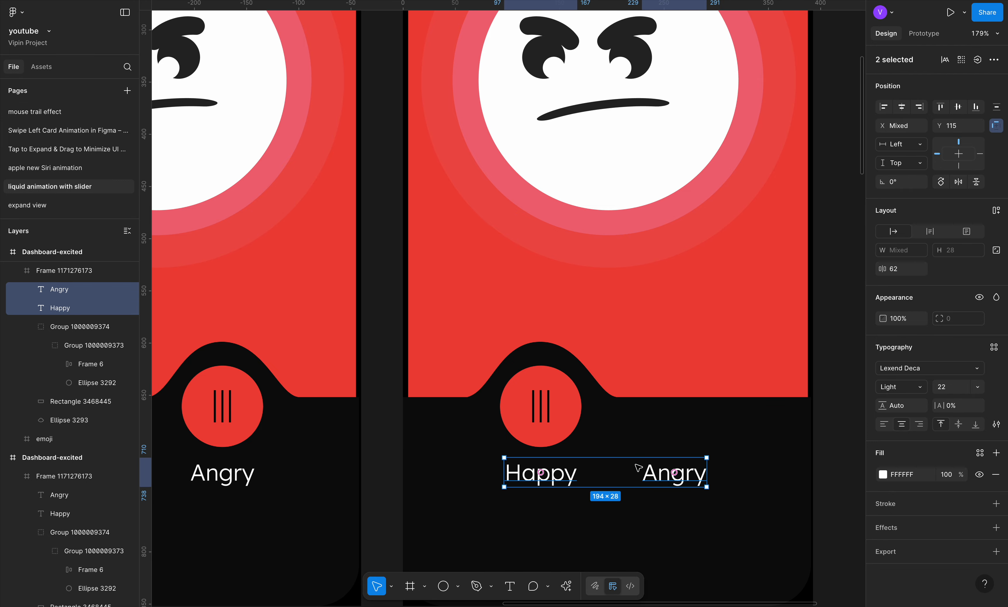
Apply the original frame's small Happy text properties to the copy's Angry label, and top-align both labels at Y 66
scroll(667, 434, down, 5)
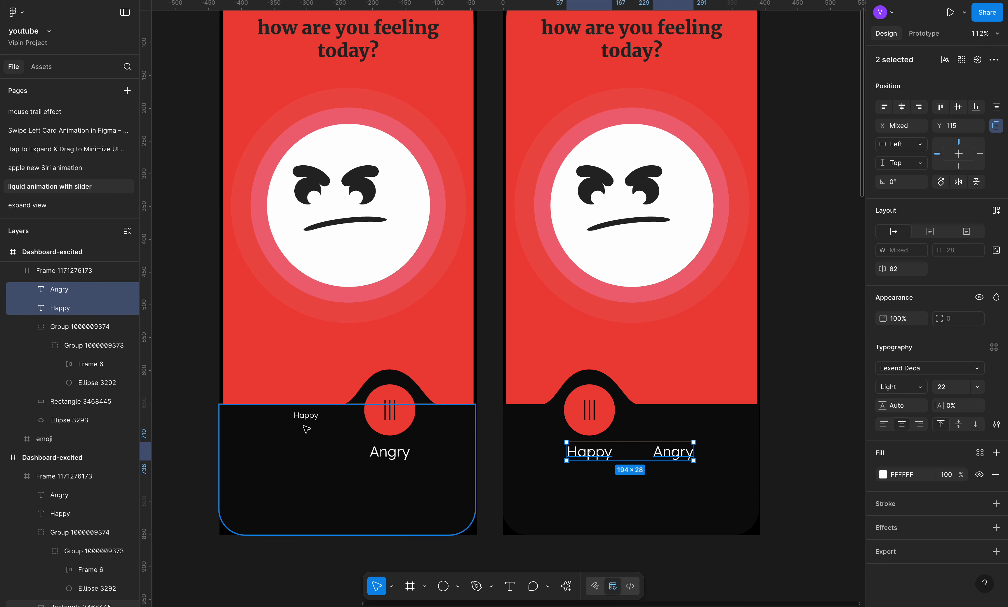
click(315, 416)
key(ctrl+alt+c)
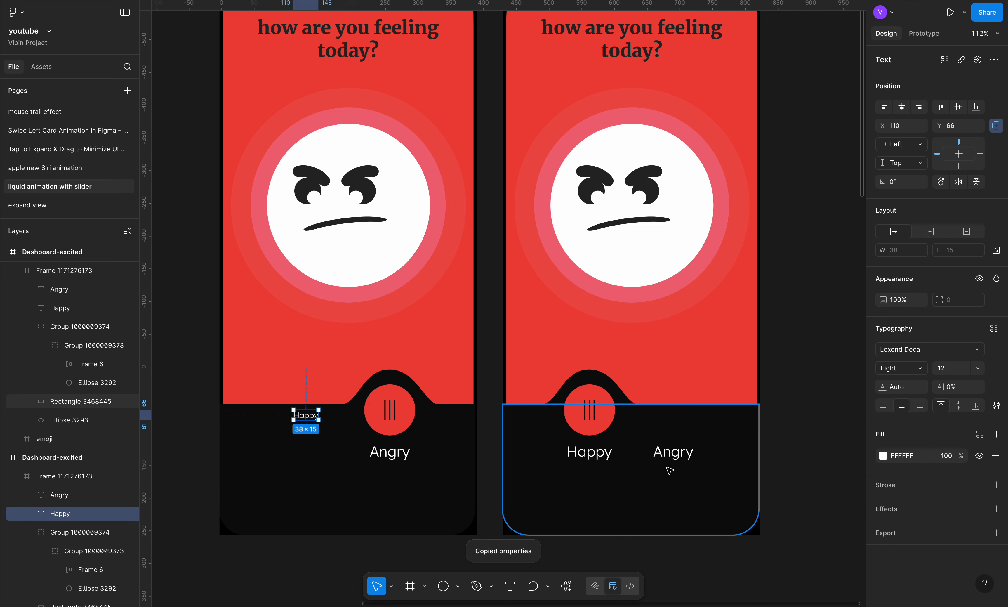
click(676, 458)
key(ctrl+alt+v)
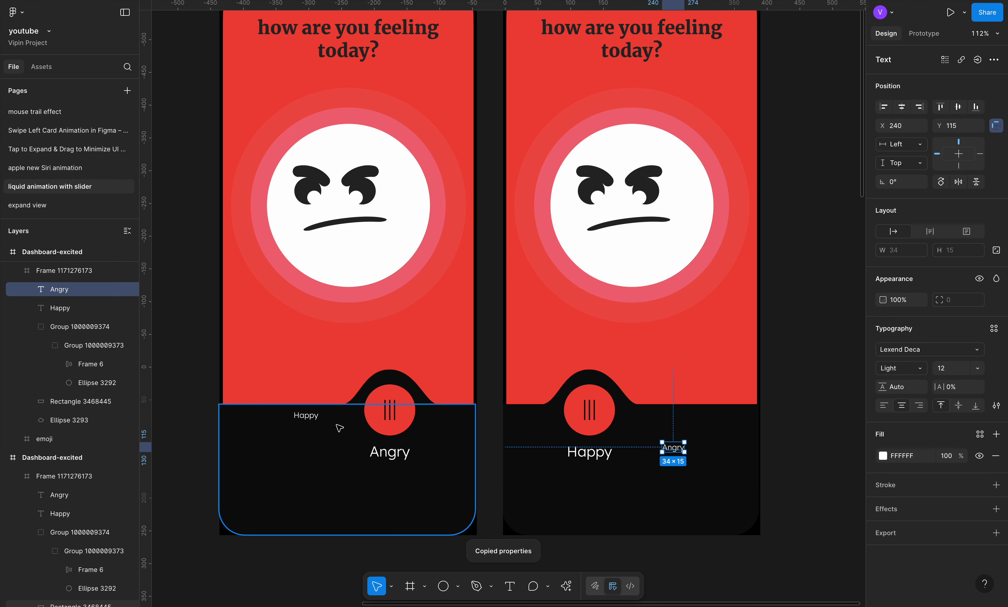
shift+click(313, 420)
click(949, 106)
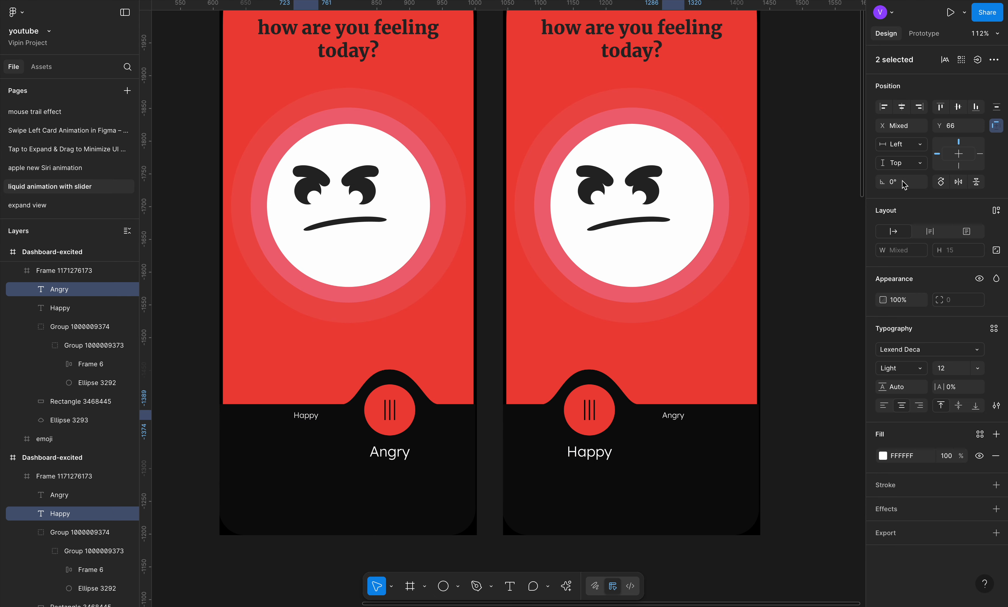
click(795, 369)
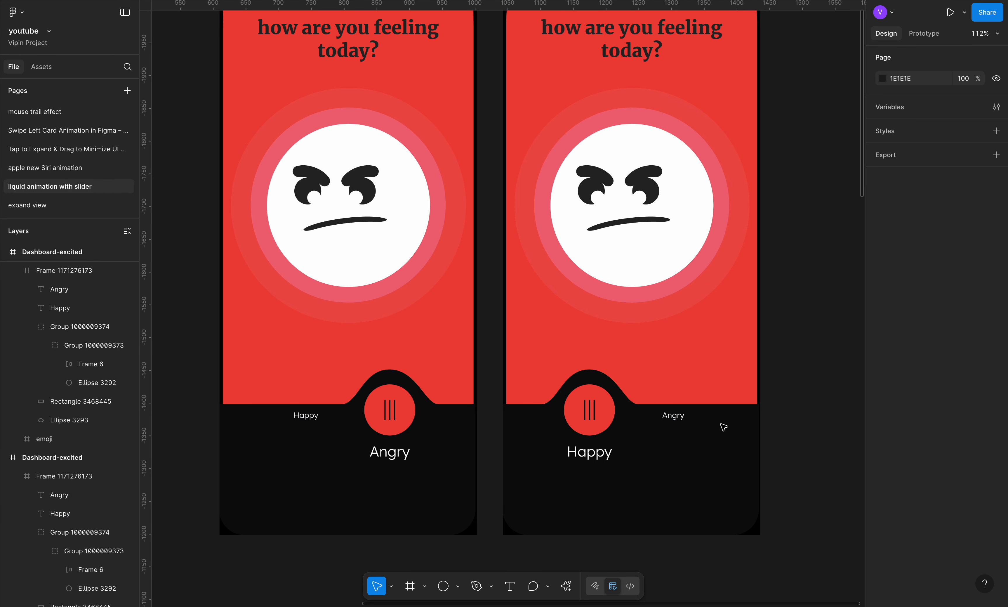
scroll(370, 403, up, 5)
click(405, 344)
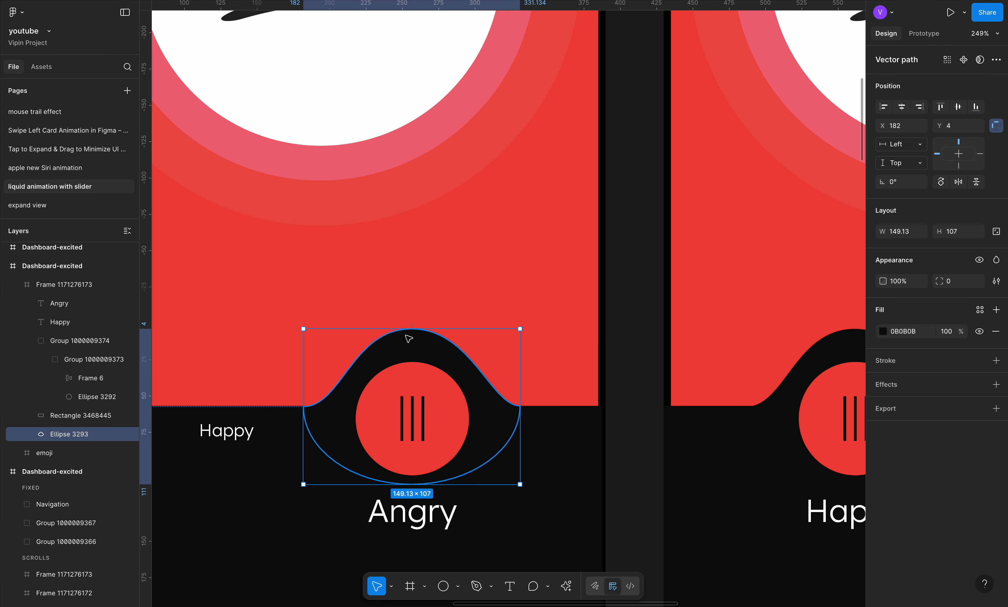
double_click(423, 347)
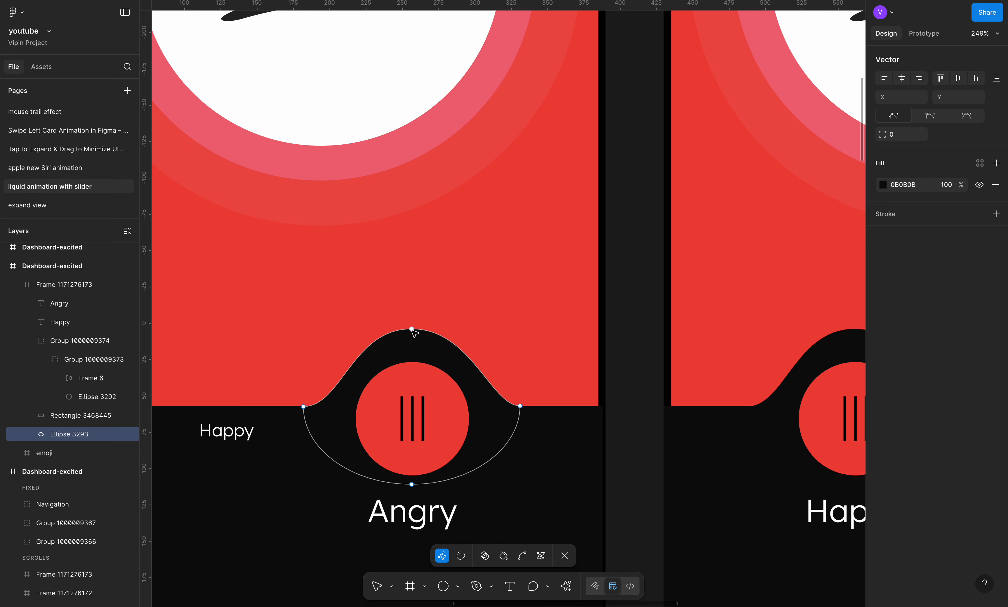
click(629, 374)
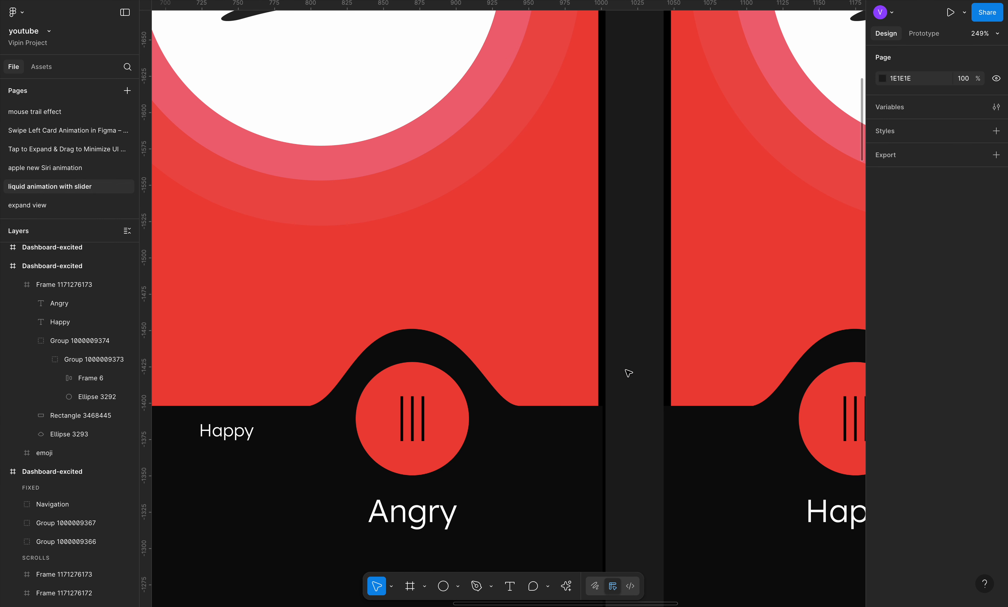
key(shift+1)
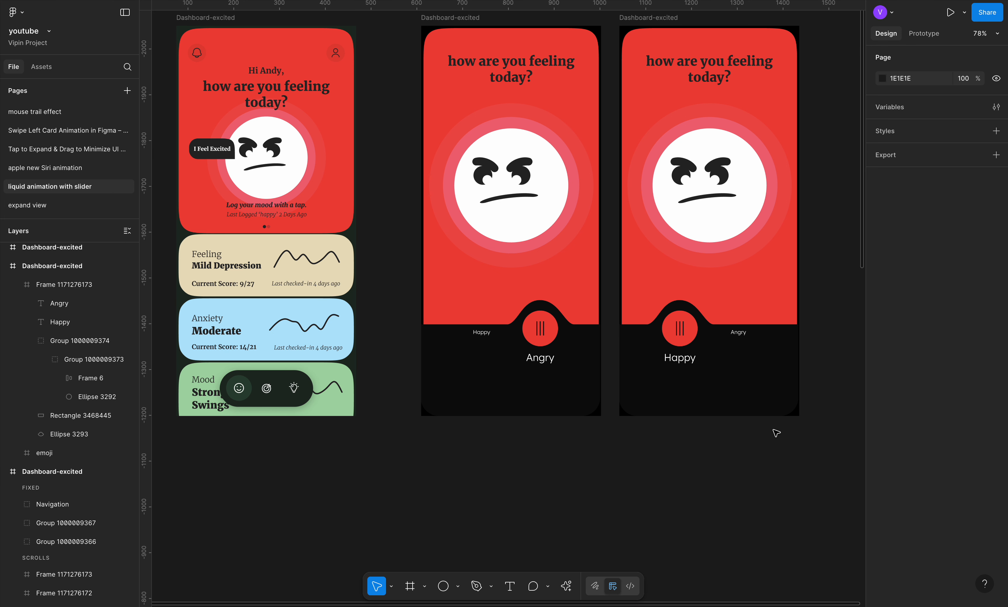
Fill the slider knob circle in the Happy frame with green 44AF49 sampled from the finished green reference frame
scroll(732, 290, up, 3)
click(675, 359)
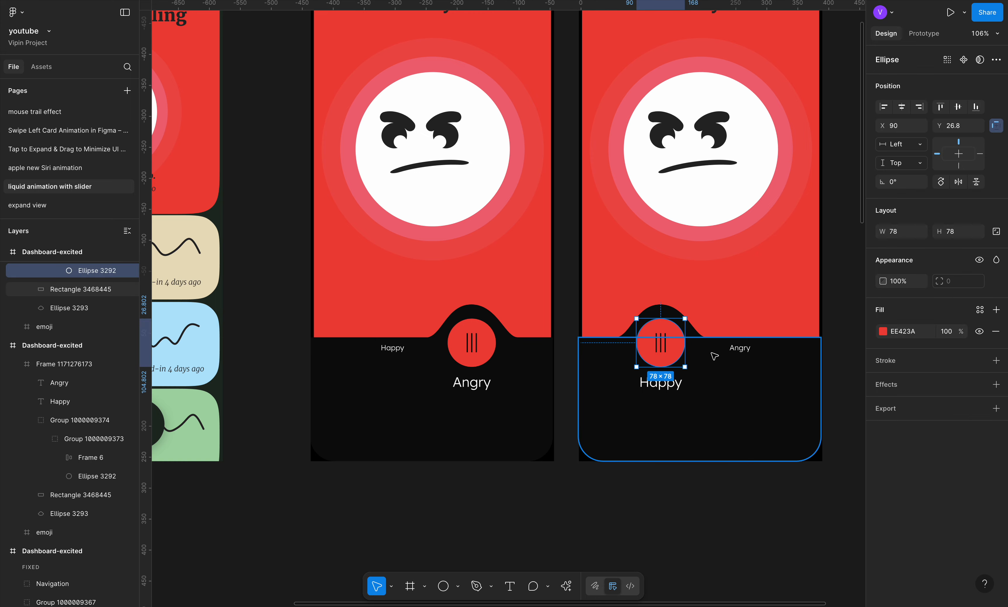
scroll(610, 232, down, 5)
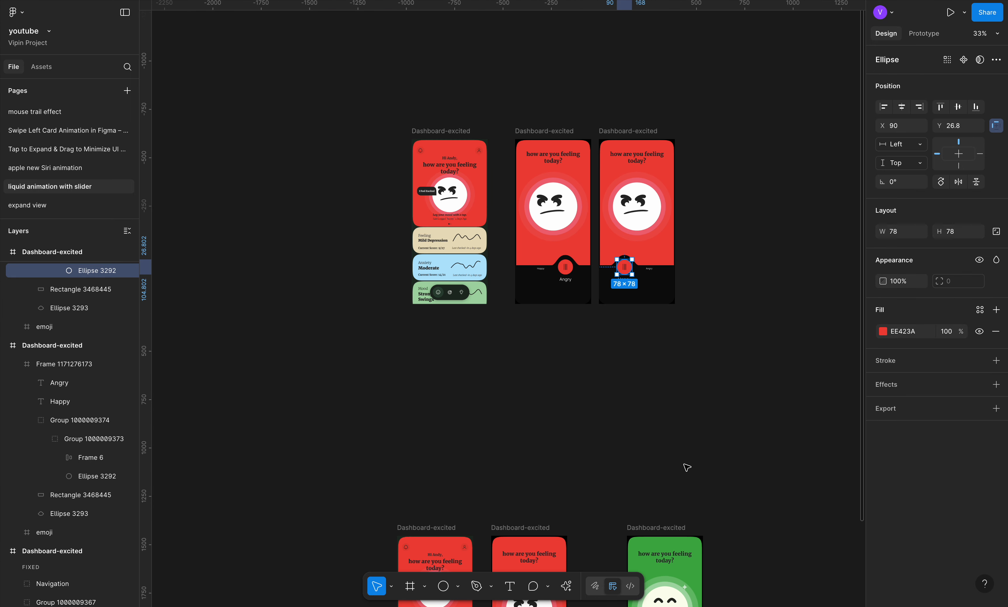
key(i)
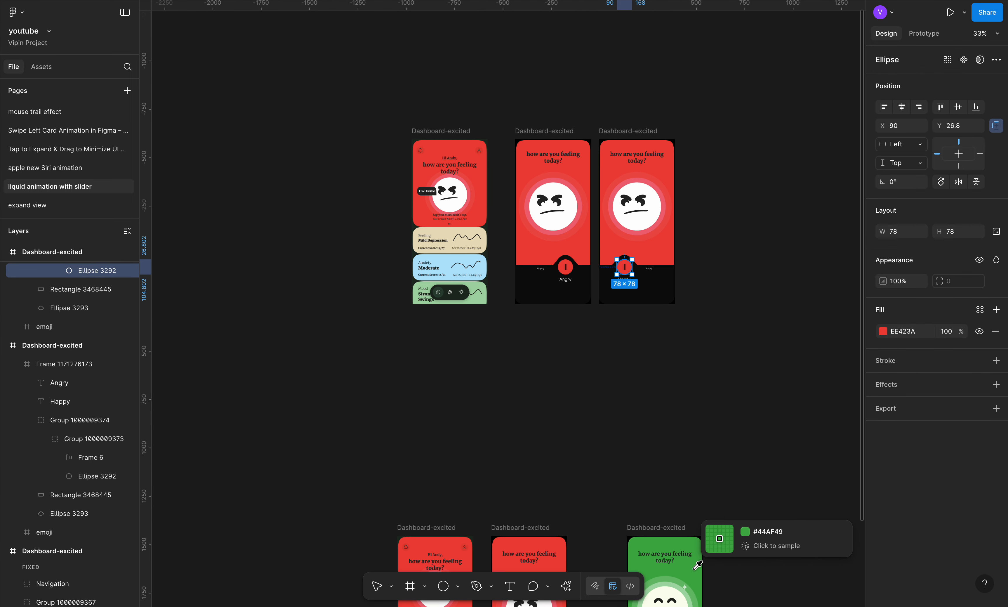
click(698, 543)
scroll(749, 298, down, 8)
scroll(750, 299, up, 6)
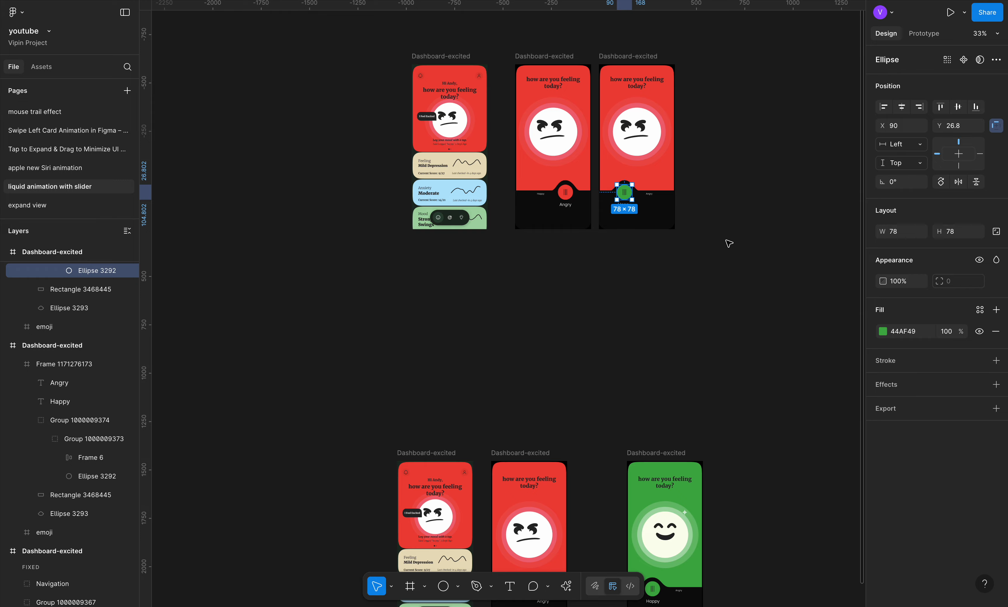
Fill the Happy frame's large red background rectangle with green 44AF49 sampled from the reference frame
super+click(671, 176)
scroll(732, 224, down, 3)
key(i)
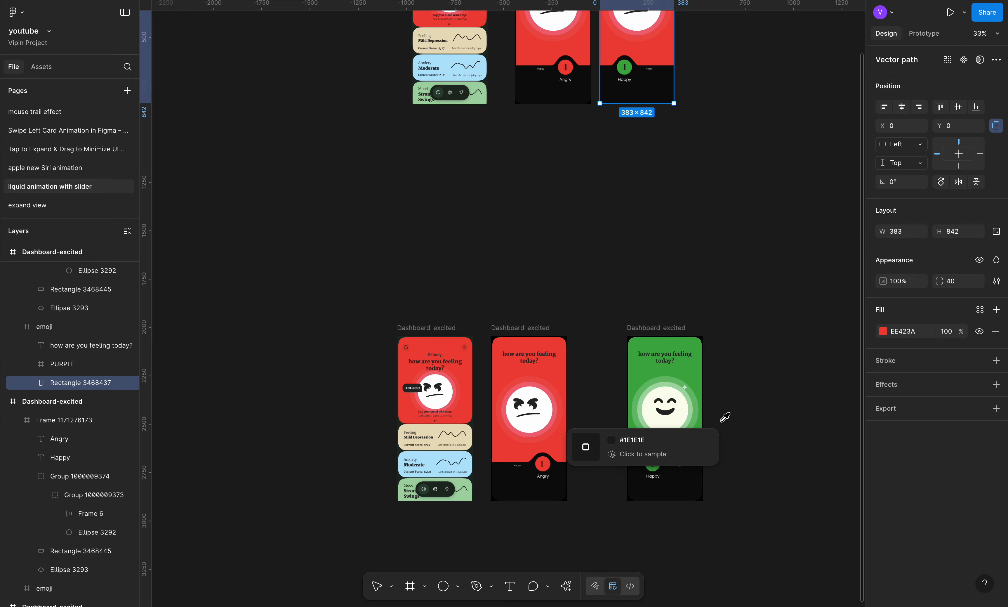
click(675, 454)
scroll(754, 346, up, 1)
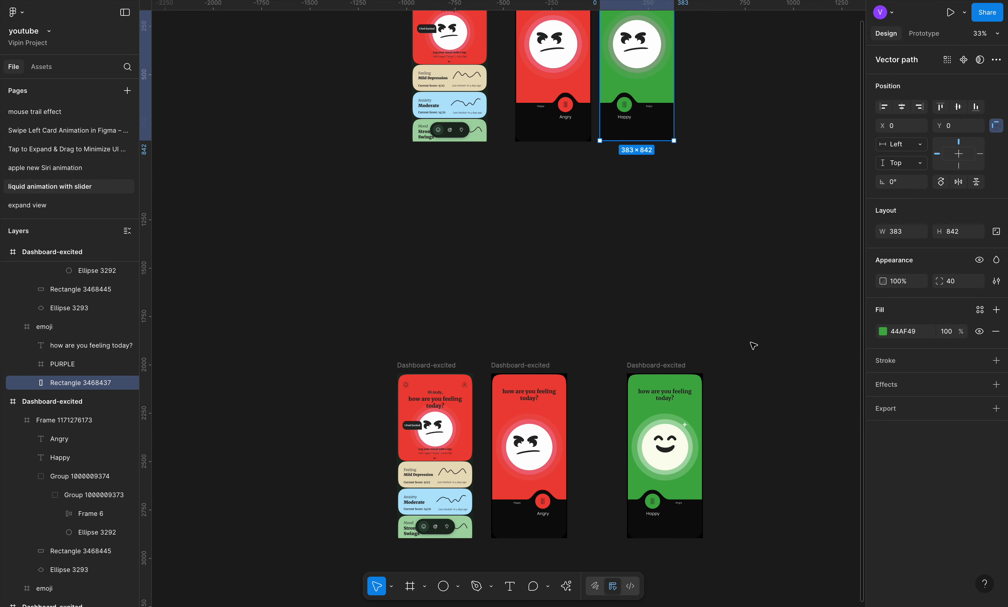
Copy the GREEN smiling face from the reference frame and paste it in place of the PURPLE angry face in the Happy frame
click(716, 412)
super+click(675, 437)
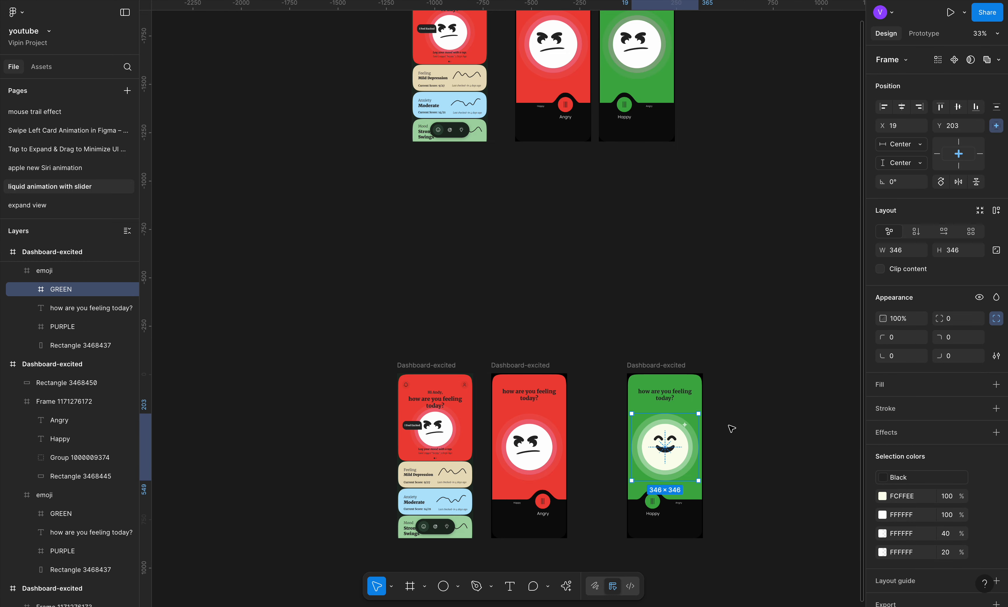
scroll(716, 477, down, 2)
scroll(698, 193, up, 10)
click(562, 238)
click(562, 239)
right_click(569, 232)
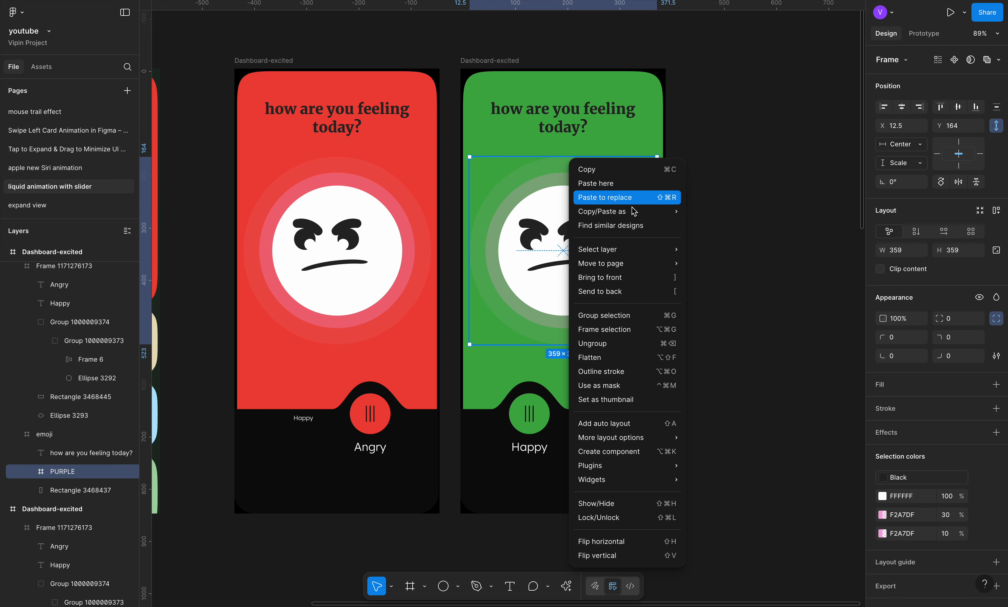
click(609, 203)
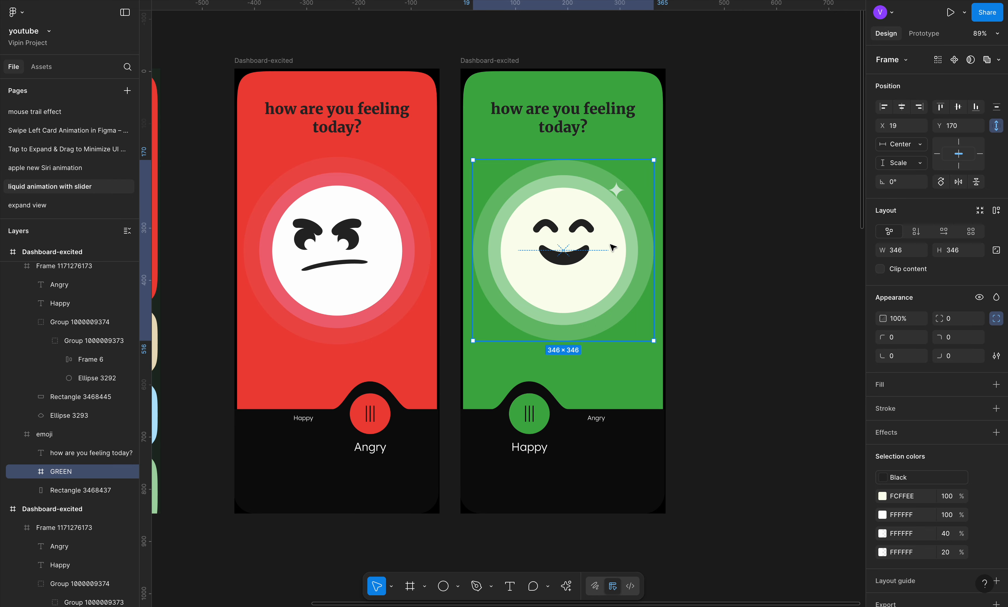
Scale the smiling face from its center to 359 × 359 to match the angry face in the neighbouring frame
double_click(369, 233)
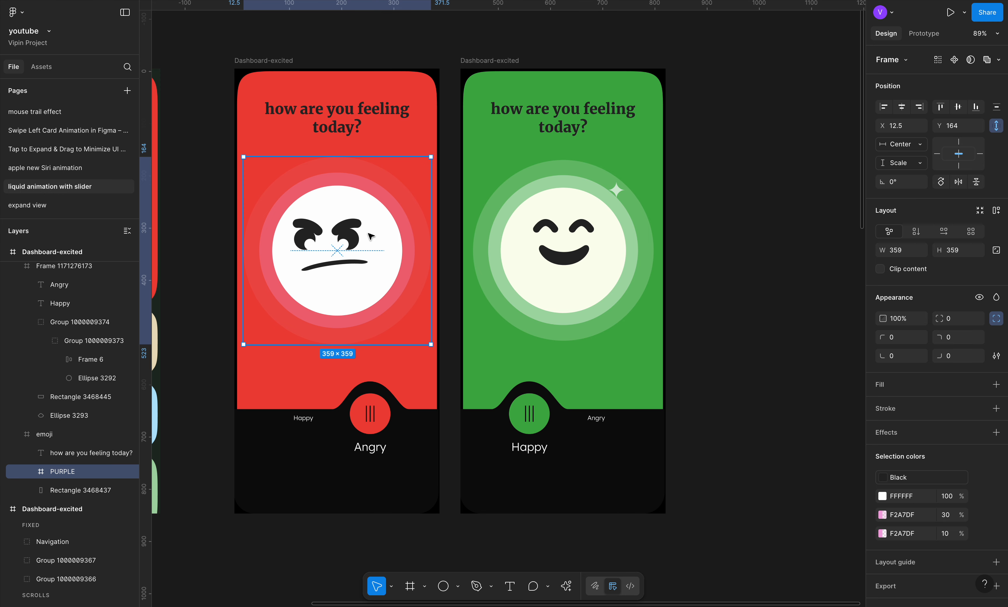
double_click(540, 248)
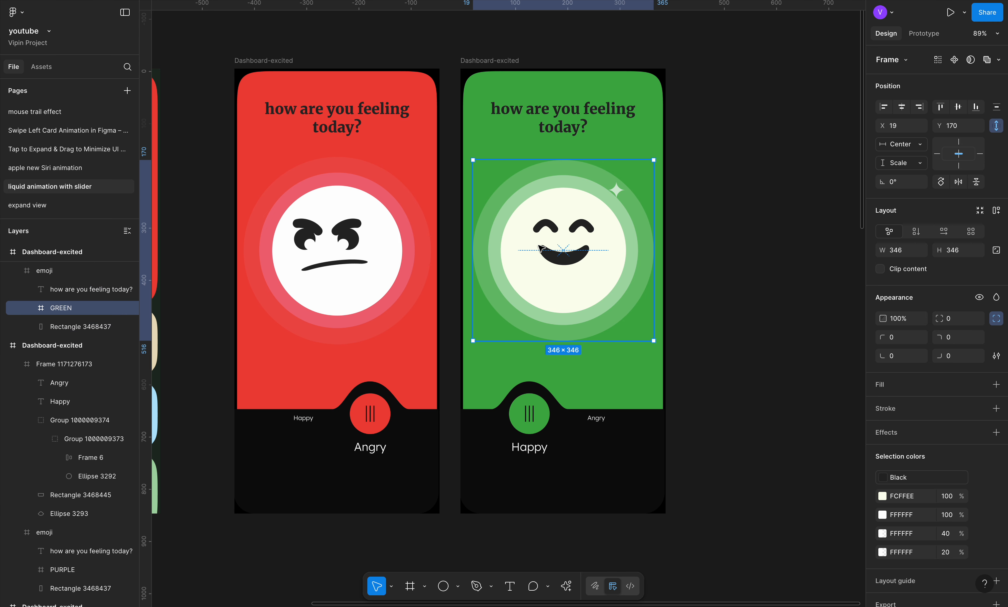
key(k)
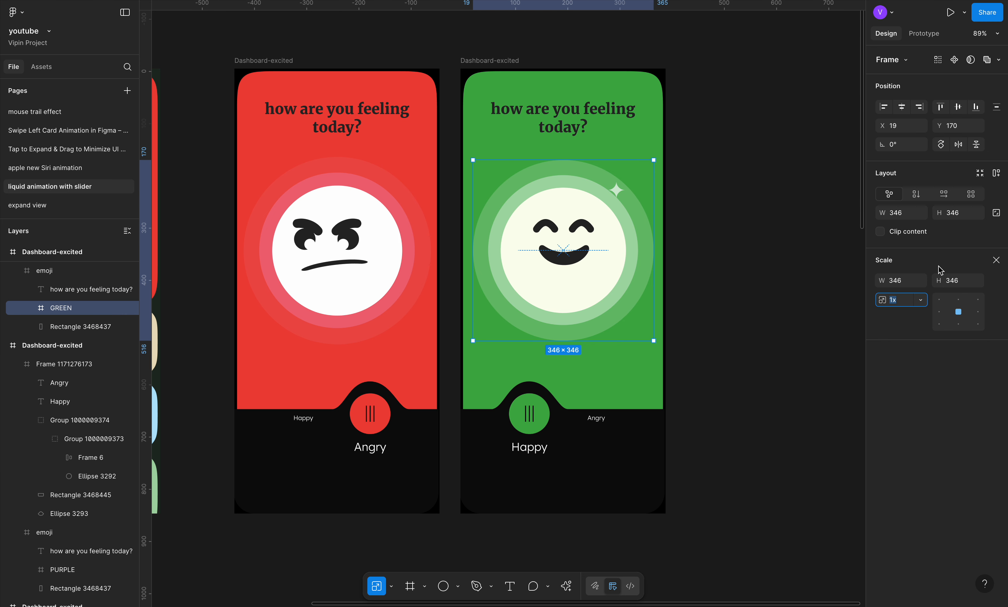
click(916, 282)
key(Return)
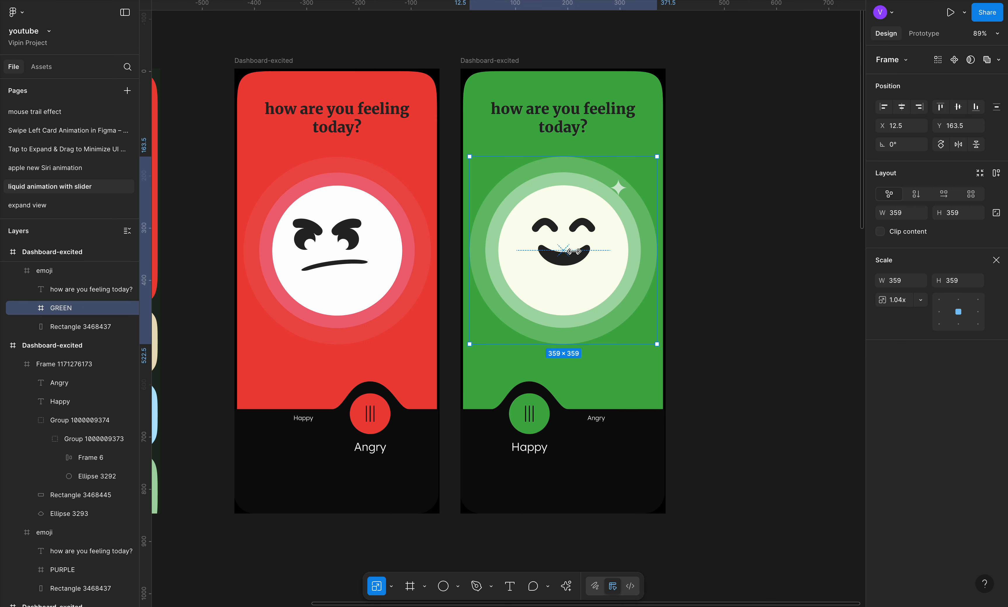
double_click(370, 233)
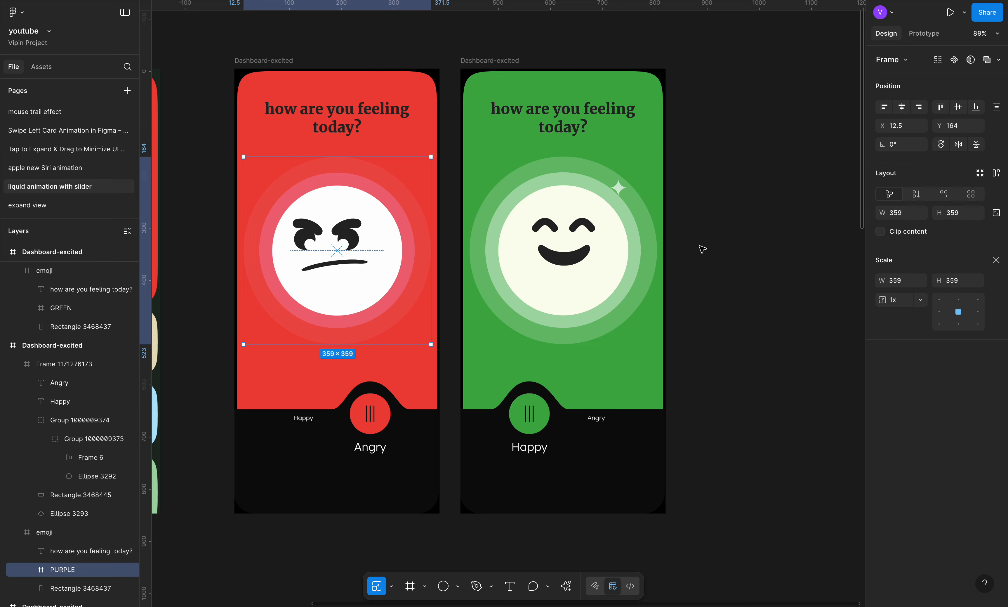
scroll(675, 228, down, 5)
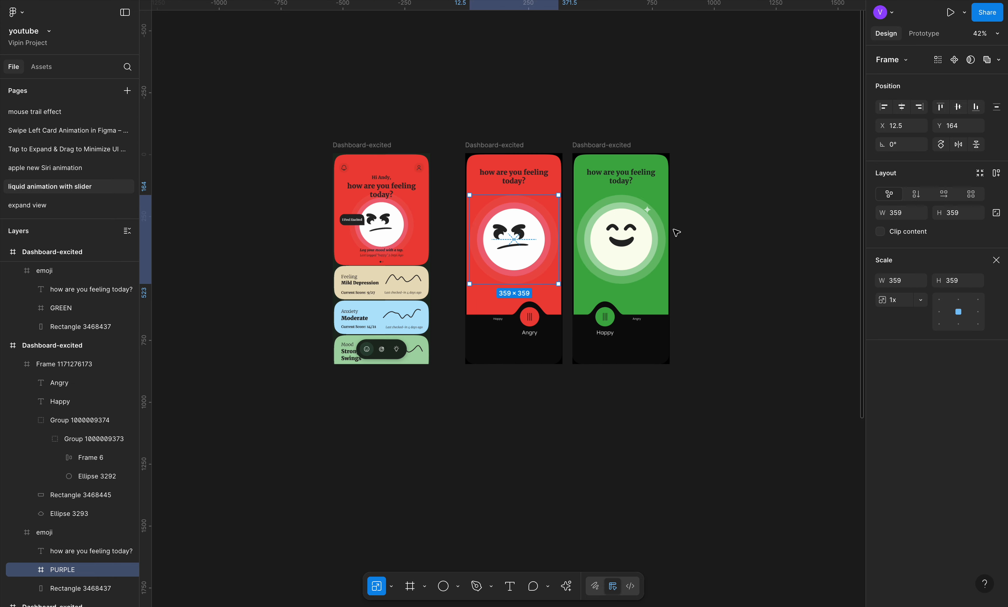
Open the interaction details of the connection from the dashboard's emoji card to the full-screen Angry frame
click(358, 145)
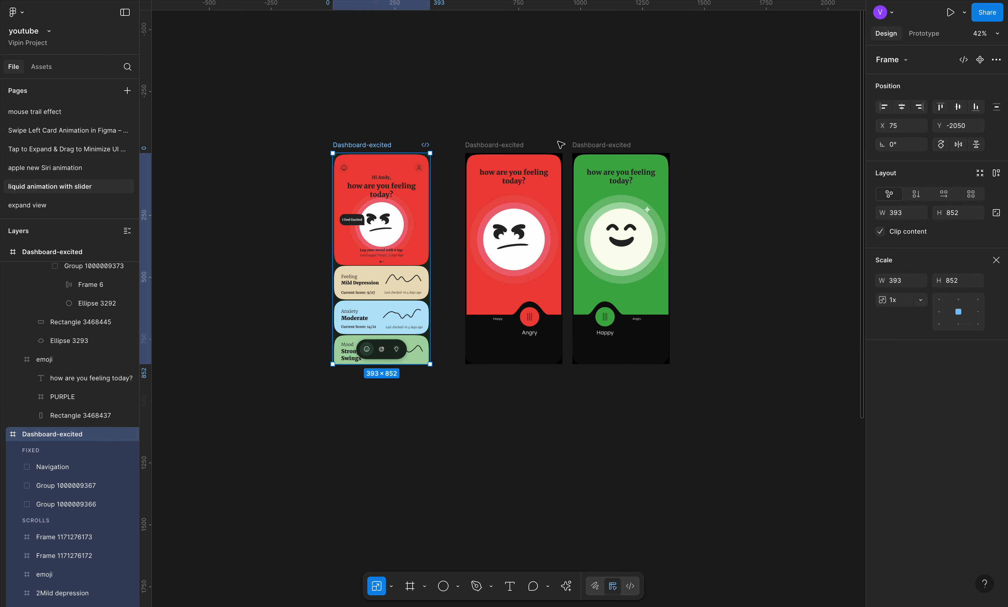
click(924, 33)
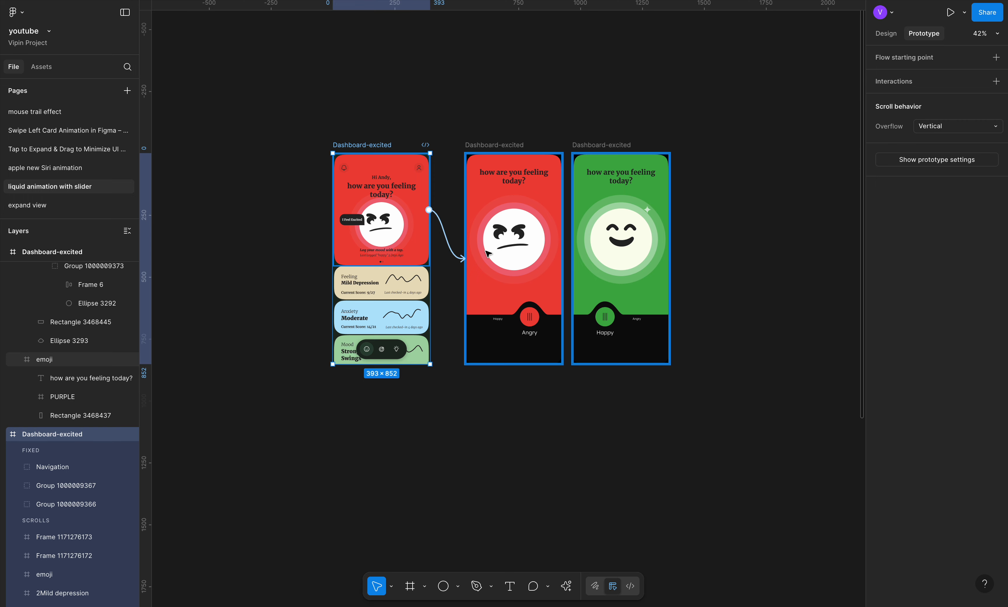
click(441, 221)
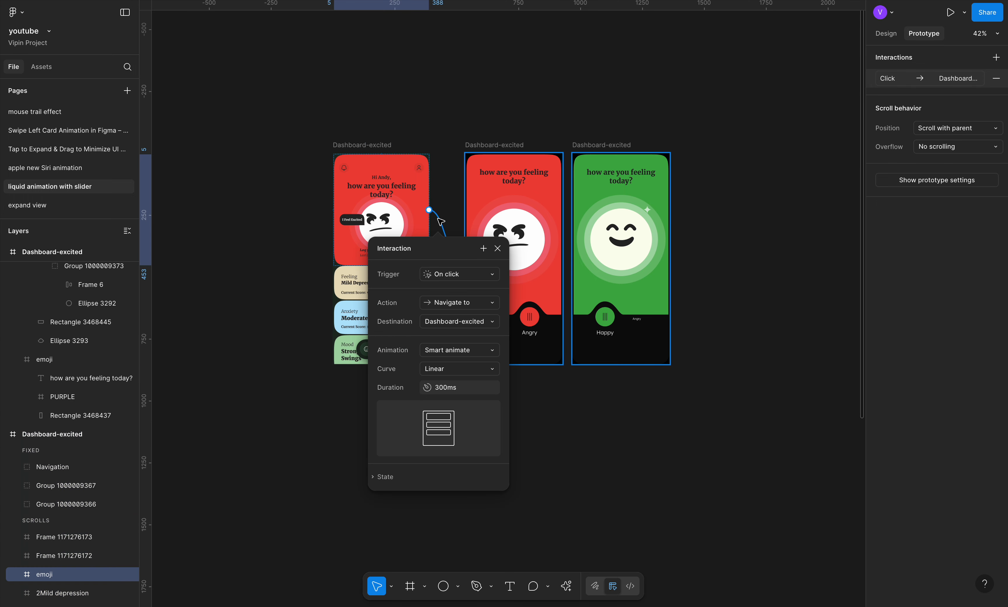
Connect the Angry frame's round slider knob to the Happy frame with an On drag, Navigate to interaction using Smart animate
click(497, 248)
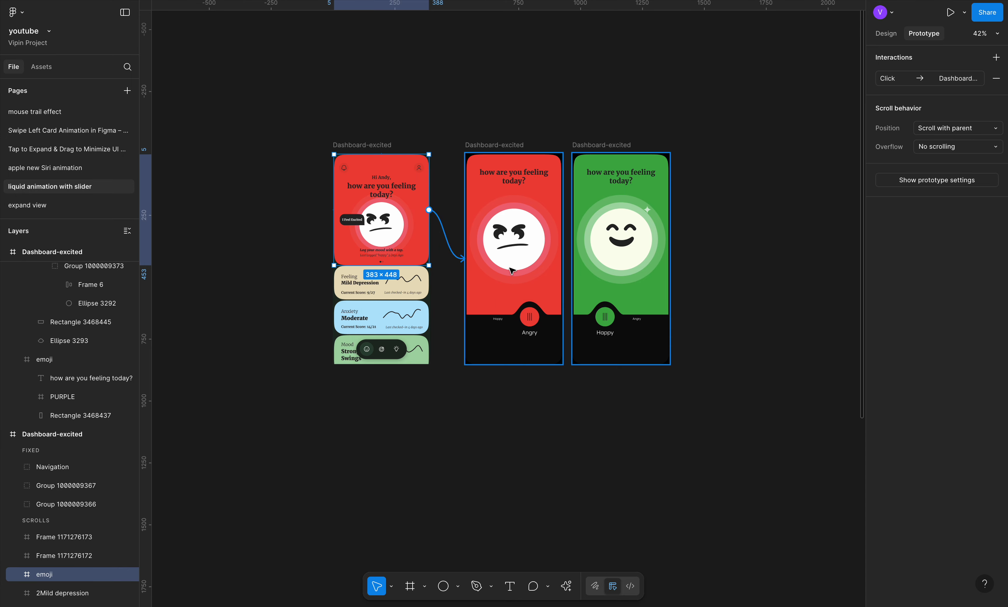
click(531, 317)
ctrl+scroll(540, 322, up, 5)
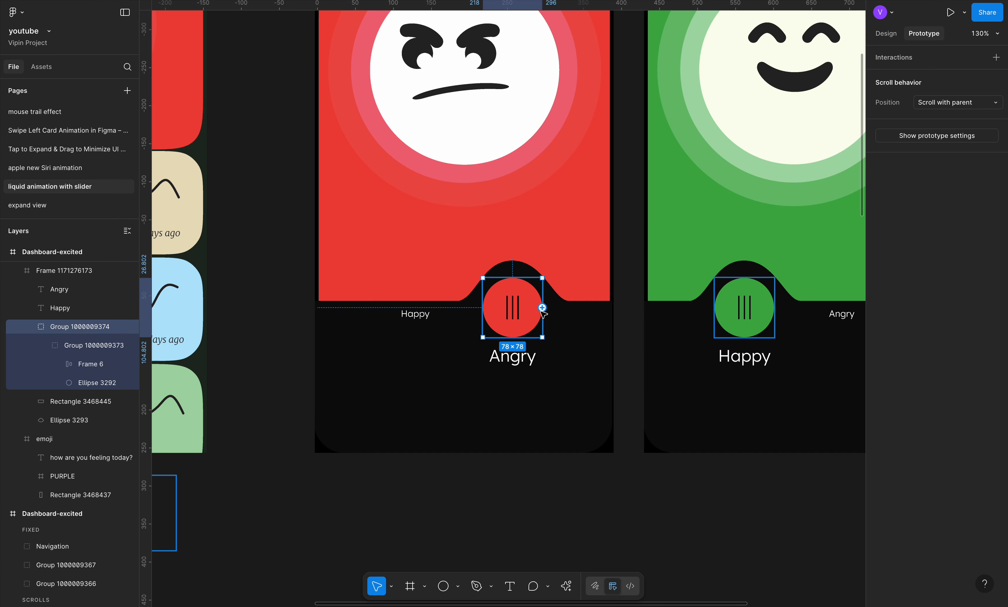
drag(542, 307, 840, 220)
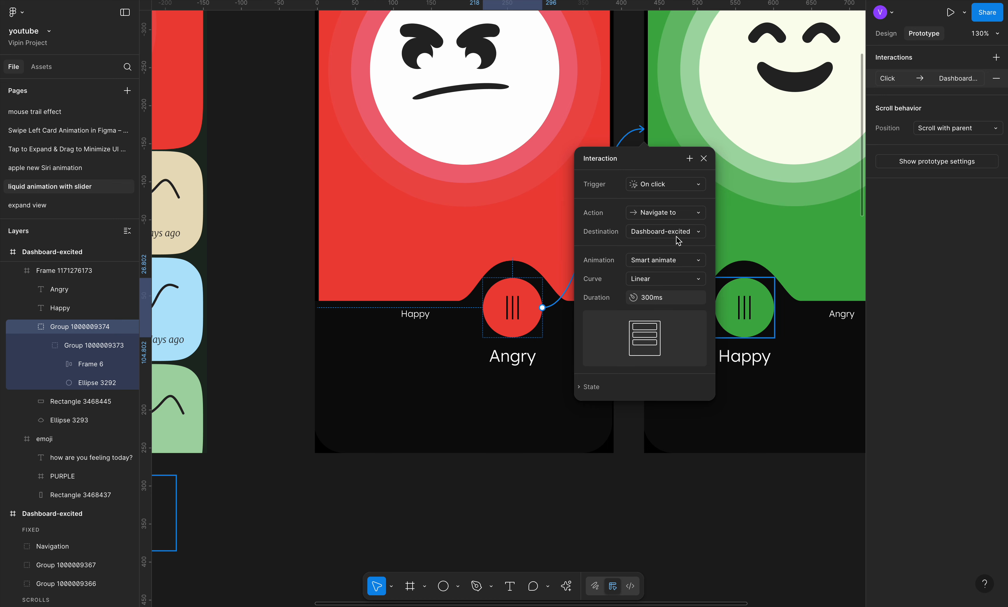
click(671, 183)
click(676, 199)
scroll(569, 284, down, 5)
click(798, 336)
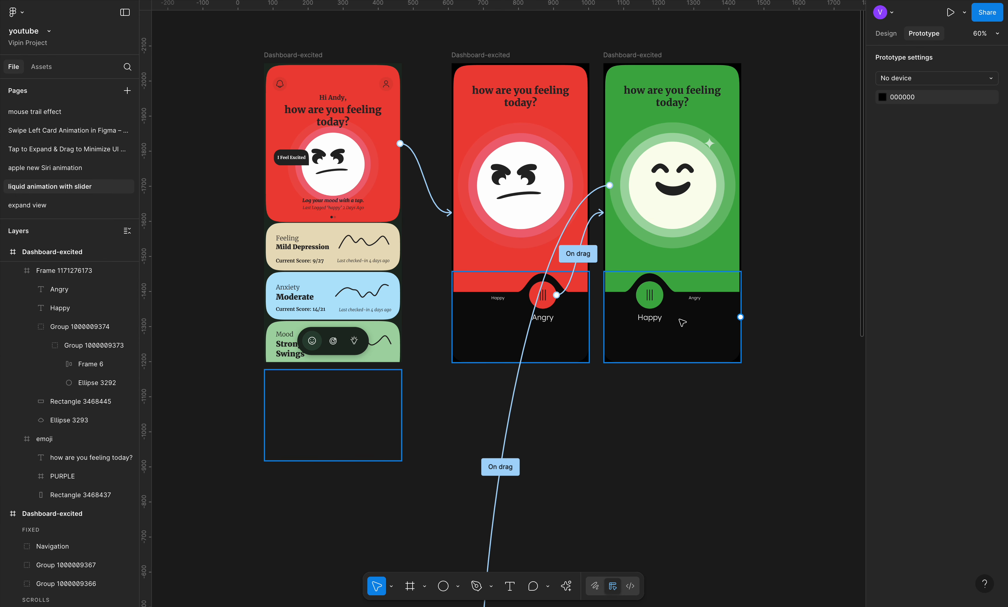
Connect the Happy frame's green slider knob back to the Angry frame with an On drag, Navigate to interaction
click(683, 323)
click(650, 294)
drag(637, 297, 564, 291)
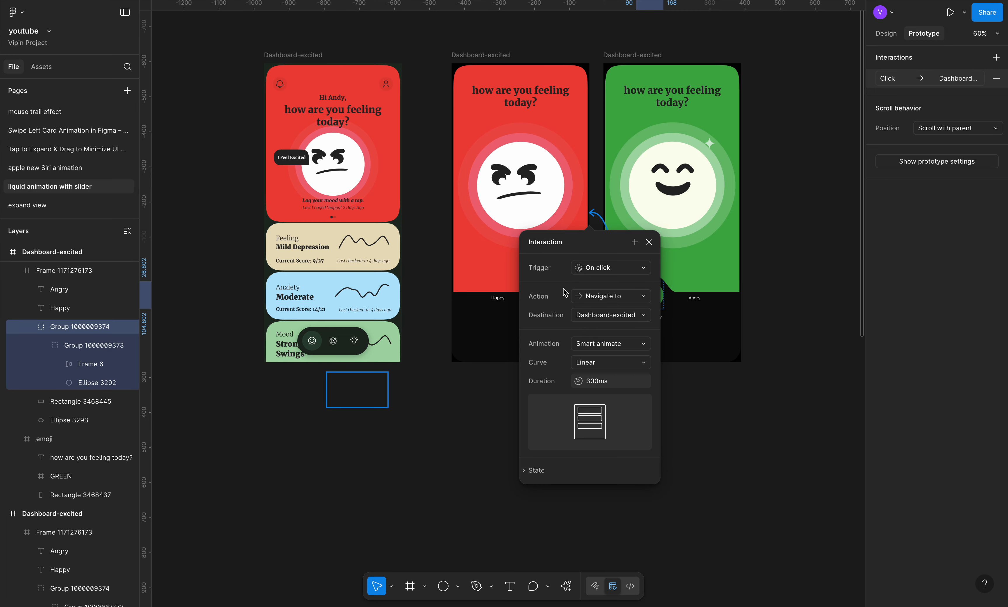
click(621, 268)
click(613, 280)
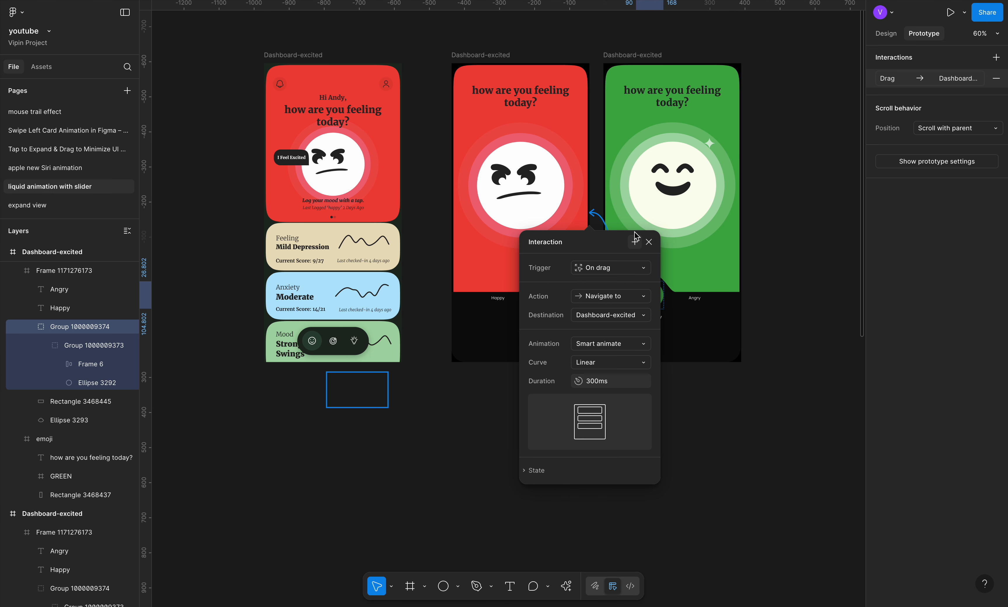
click(650, 242)
Connect the PURPLE angry face in the Angry frame to the Happy frame with an On drag interaction
click(550, 192)
click(550, 191)
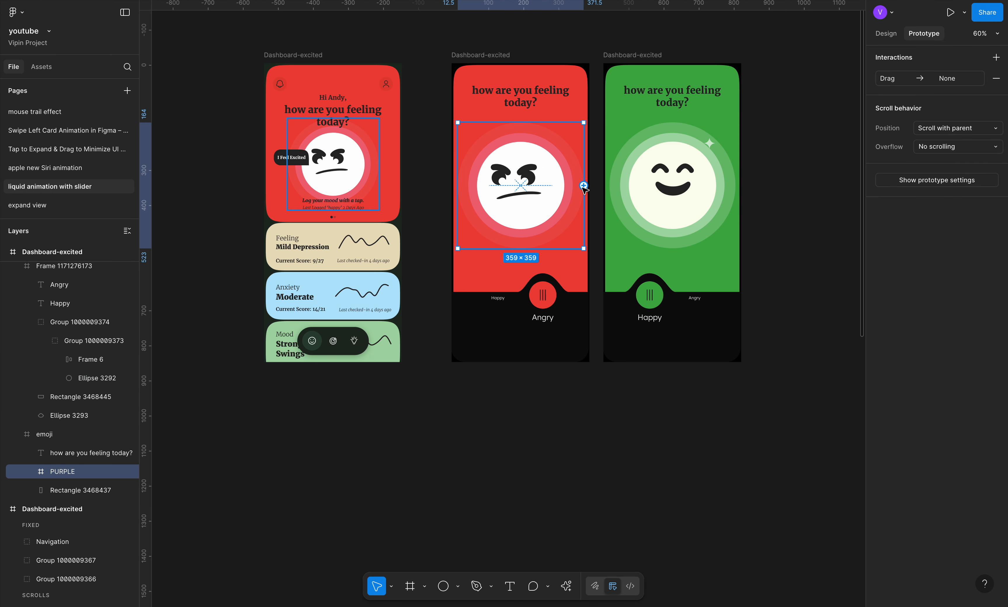
drag(584, 187, 780, 223)
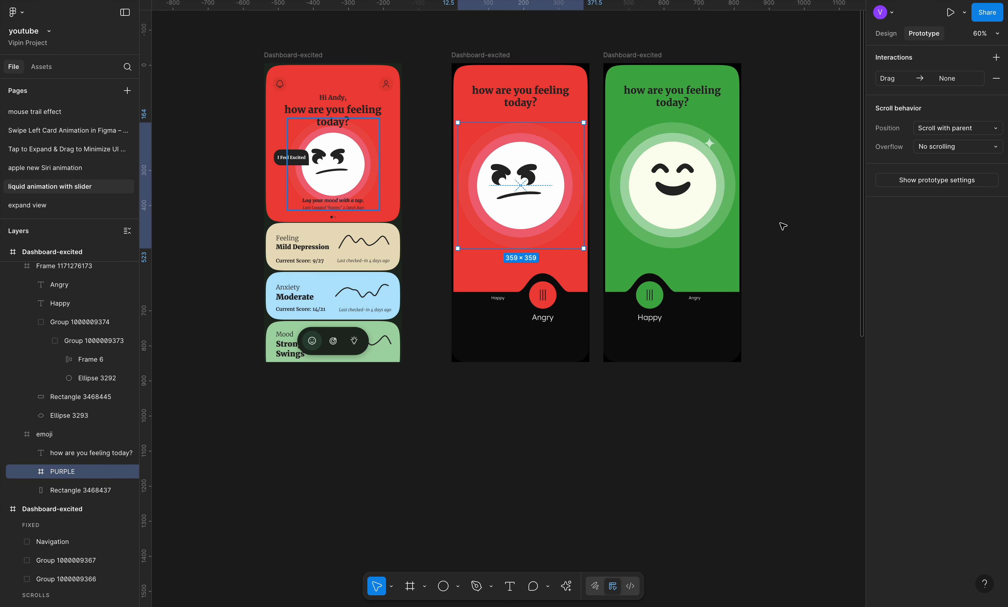
drag(584, 185, 675, 213)
click(652, 267)
click(614, 282)
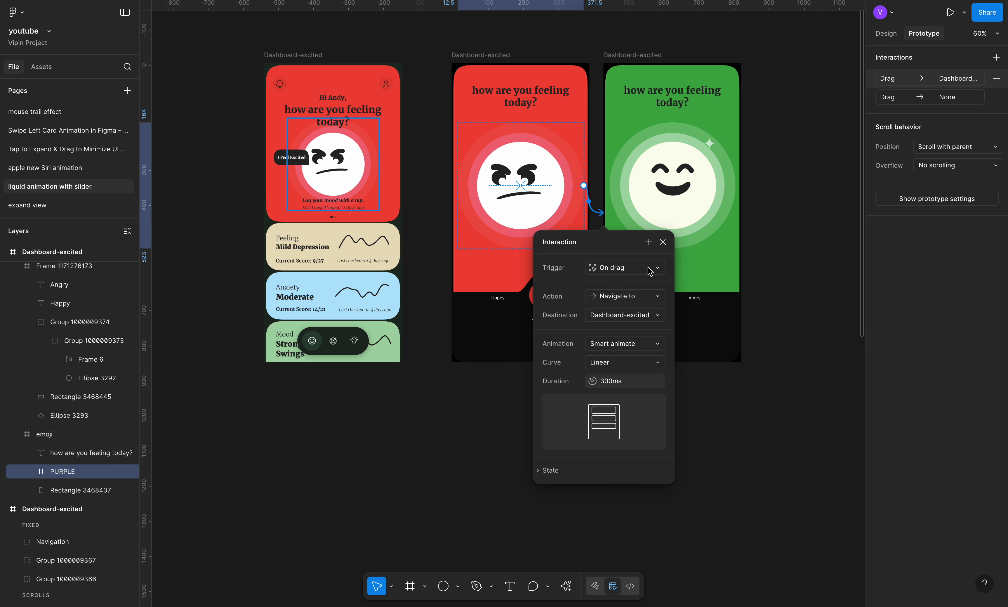
Connect the GREEN smiling face in the Happy frame back to the Angry frame with an On drag interaction
double_click(673, 203)
drag(509, 413, 509, 192)
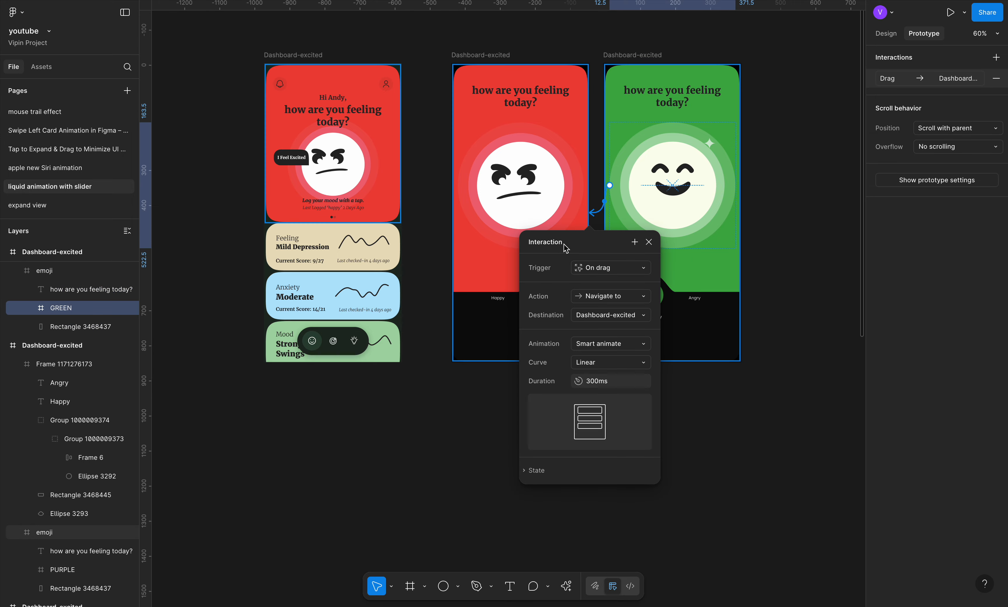
click(649, 242)
Preview the prototype from the dashboard frame, opening the mood view and sliding the knob from Angry to Happy
click(315, 55)
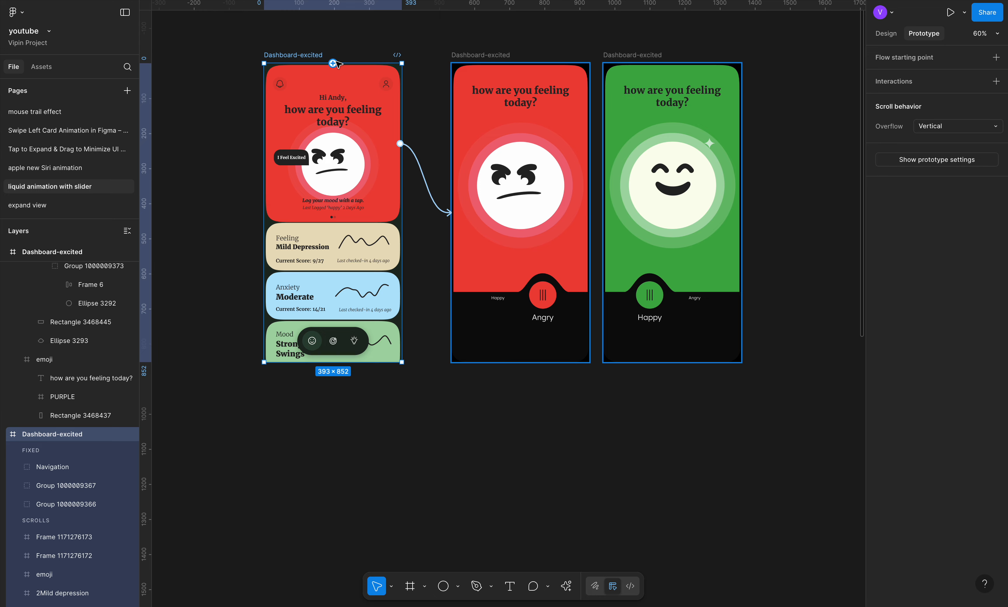
key(shift+space)
click(437, 242)
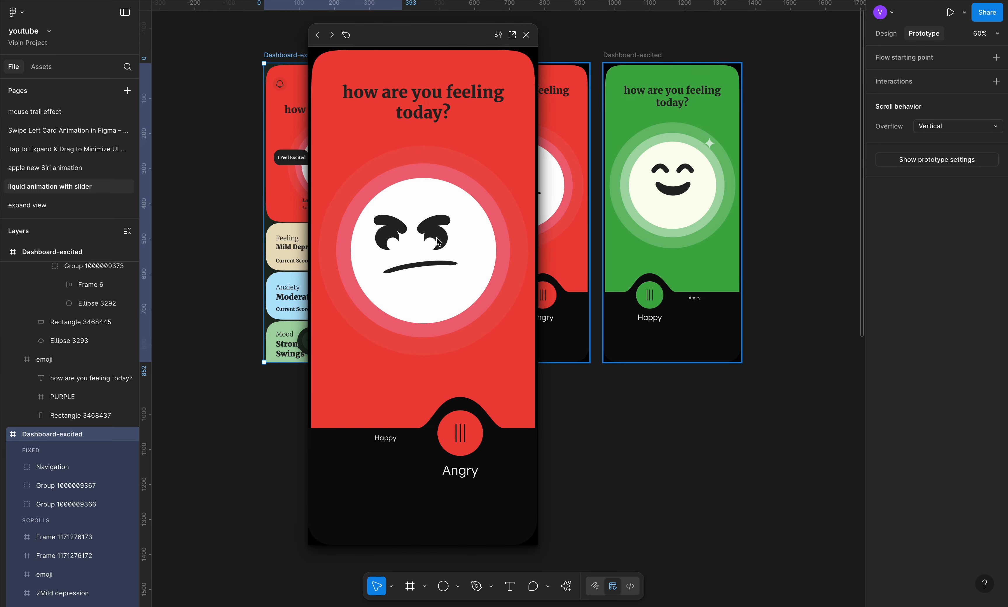
drag(454, 459, 369, 422)
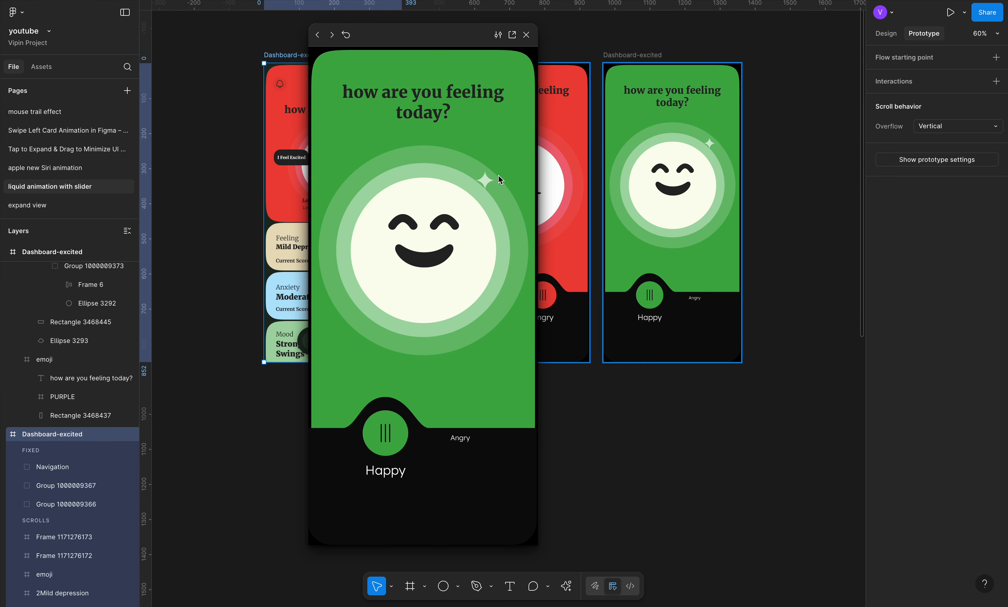
click(528, 35)
Move the green Happy frame well to the right of the Angry frame, leaving a wide gap between them
scroll(534, 41, down, 5)
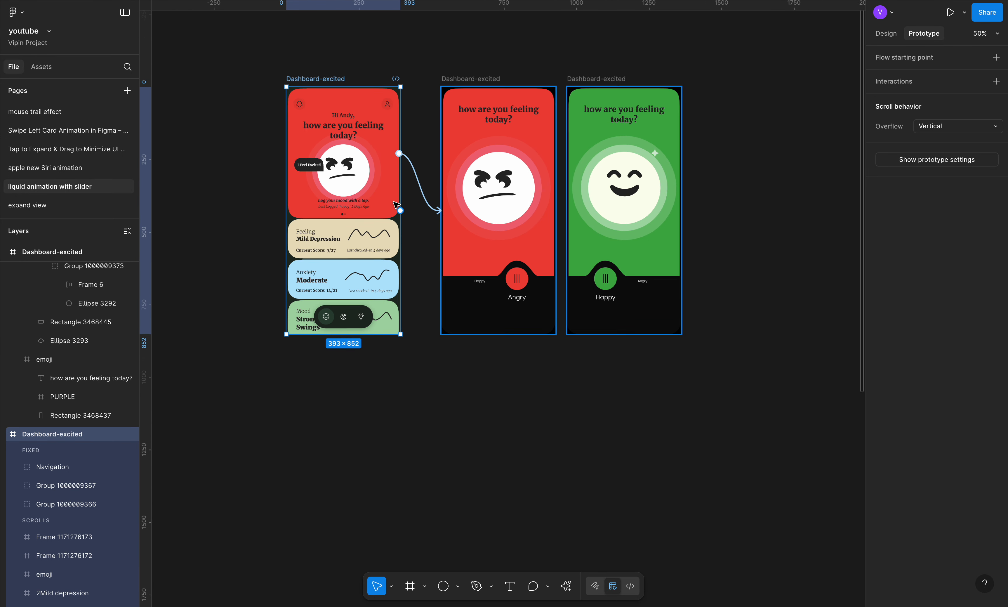
click(572, 107)
drag(572, 107, 833, 107)
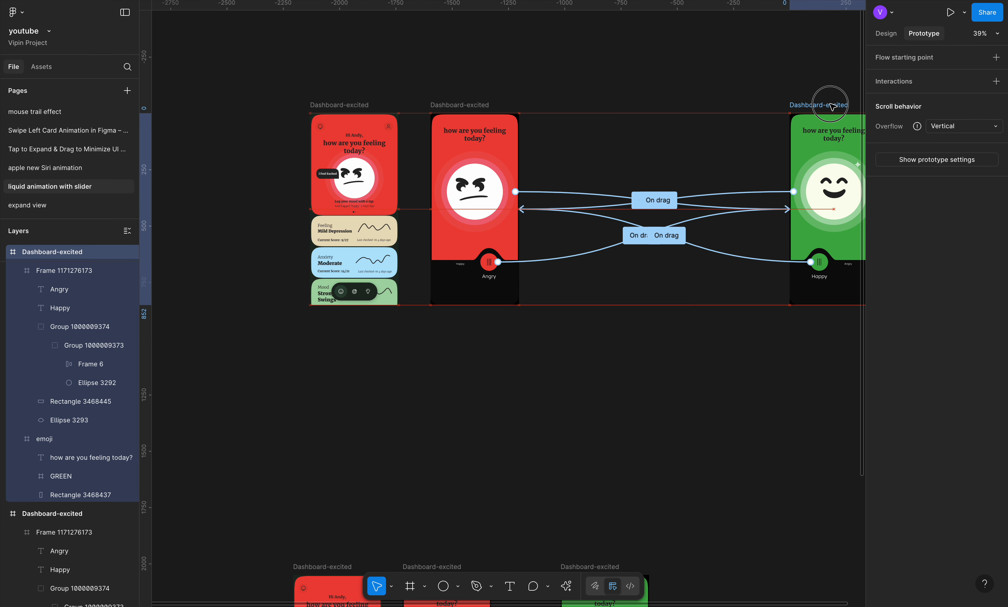
click(887, 34)
click(648, 112)
scroll(502, 215, down, 2)
scroll(732, 207, up, 2)
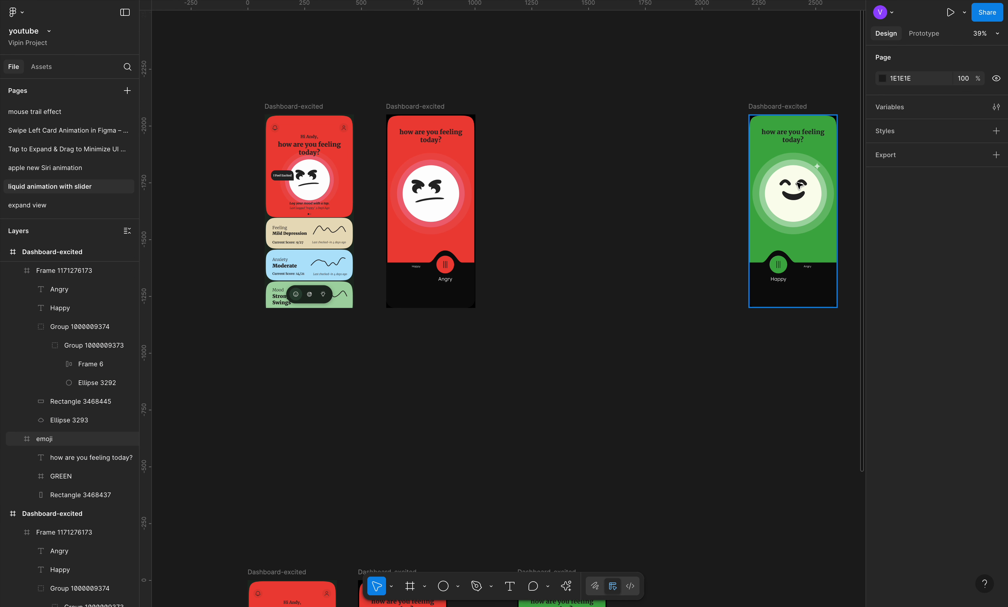
Copy the GREEN smiling face from the Happy frame and paste it into the Angry frame's emoji layer
double_click(804, 203)
scroll(397, 146, up, 2)
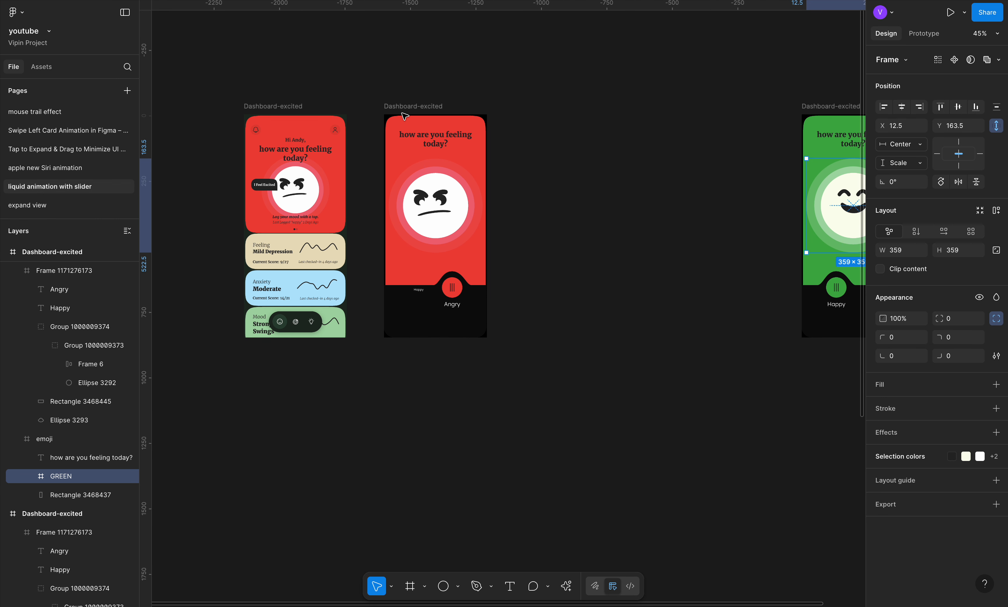
click(446, 217)
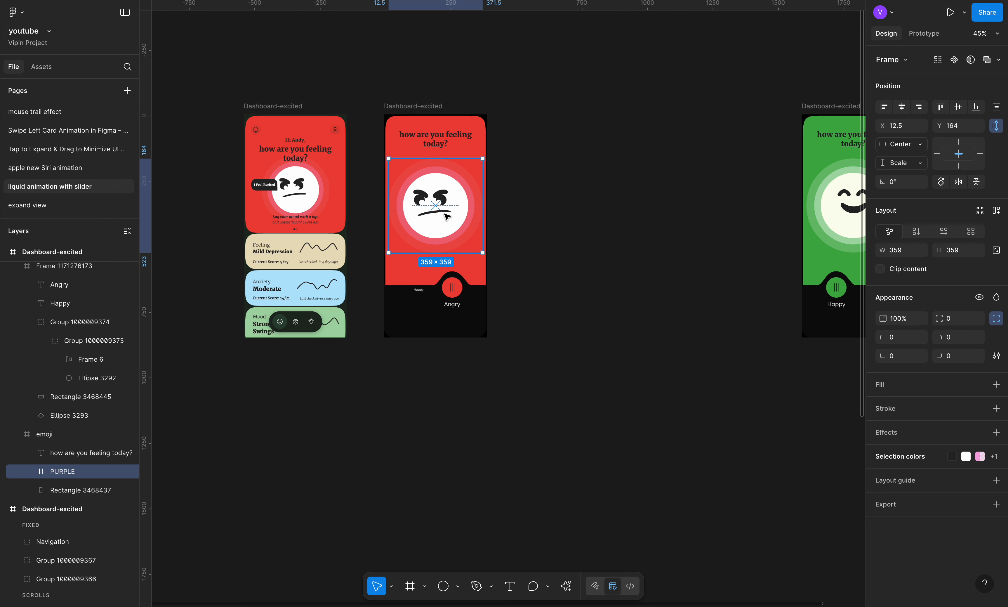
click(77, 435)
key(ctrl+v)
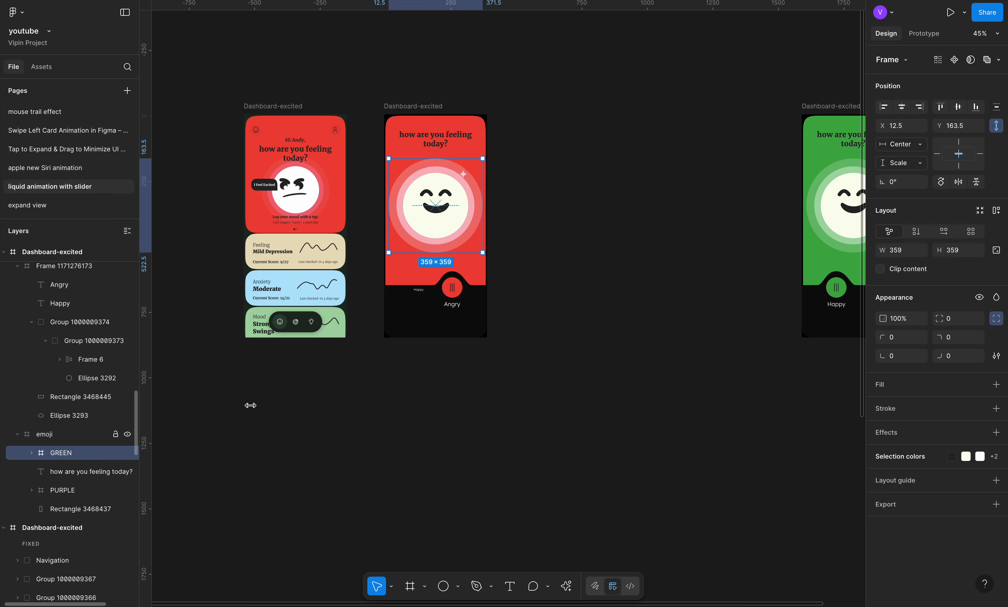
Nudge the pasted smiling face horizontally out past the Angry frame's right edge to X 452.5
key(shift+Right)
key(shift+Right)
key(shift+Right)
key(shift+Right)
key(shift+Right)
key(shift+Right)
key(shift+Right)
key(shift+Right)
key(shift+Right)
key(shift+Right)
key(shift+Right)
key(shift+Right)
key(shift+Right)
key(shift+Right)
key(shift+Right)
key(shift+Right)
key(shift+Right)
key(shift+Right)
key(shift+Right)
key(shift+Right)
key(shift+Right)
key(shift+Right)
key(shift+Right)
key(shift+Right)
key(shift+Right)
key(shift+Right)
key(shift+Right)
key(shift+Right)
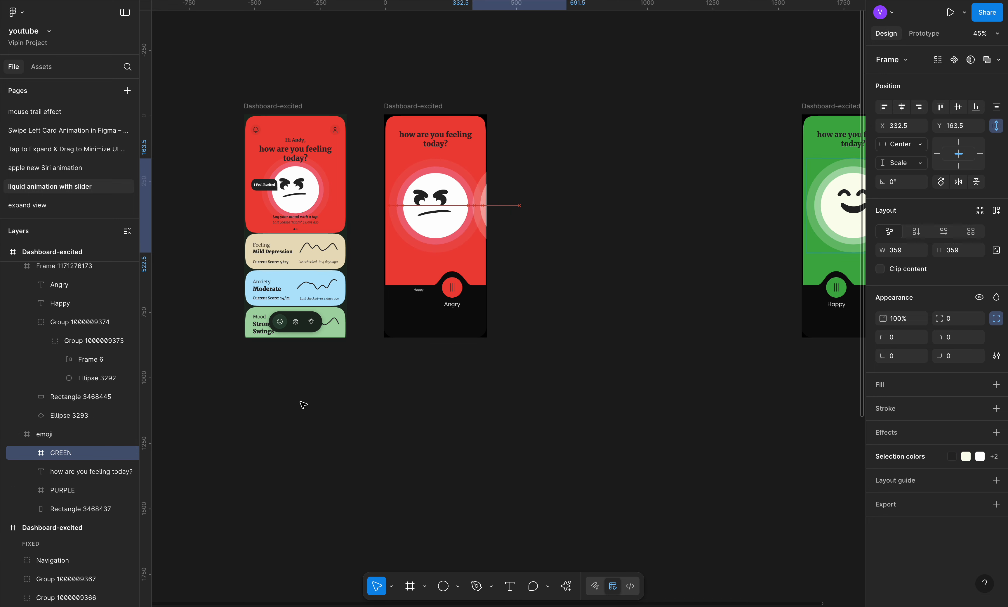
key(shift+Right)
key(shift+Right)
key(shift+Right)
key(shift+Right)
key(shift+Right)
key(shift+Right)
key(shift+Right)
key(shift+Right)
key(shift+Right)
key(shift+Right)
key(shift+Right)
key(shift+Right)
Scale the off-frame smiling face to 0.5x from its center
key(k)
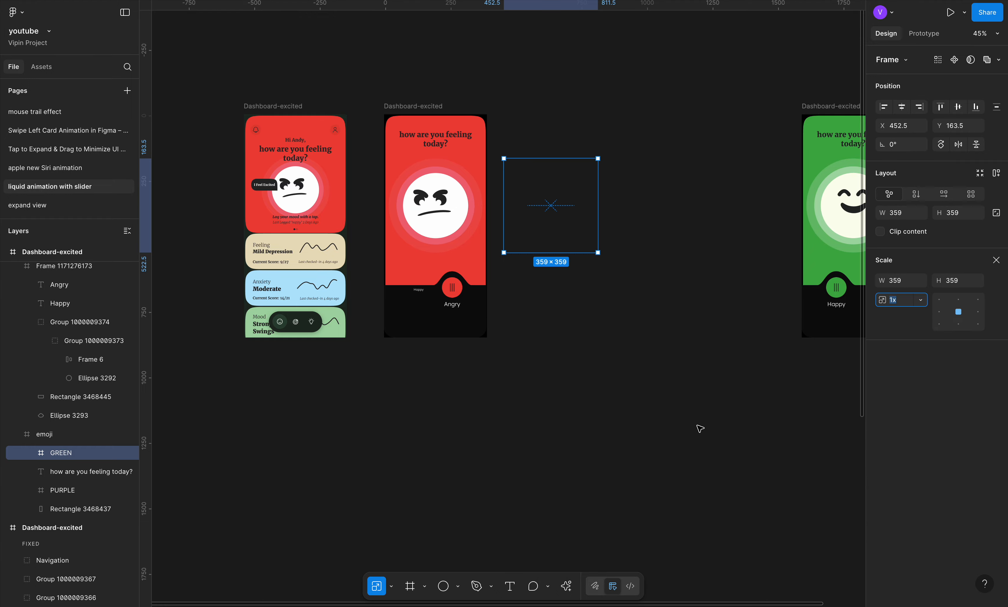
click(922, 305)
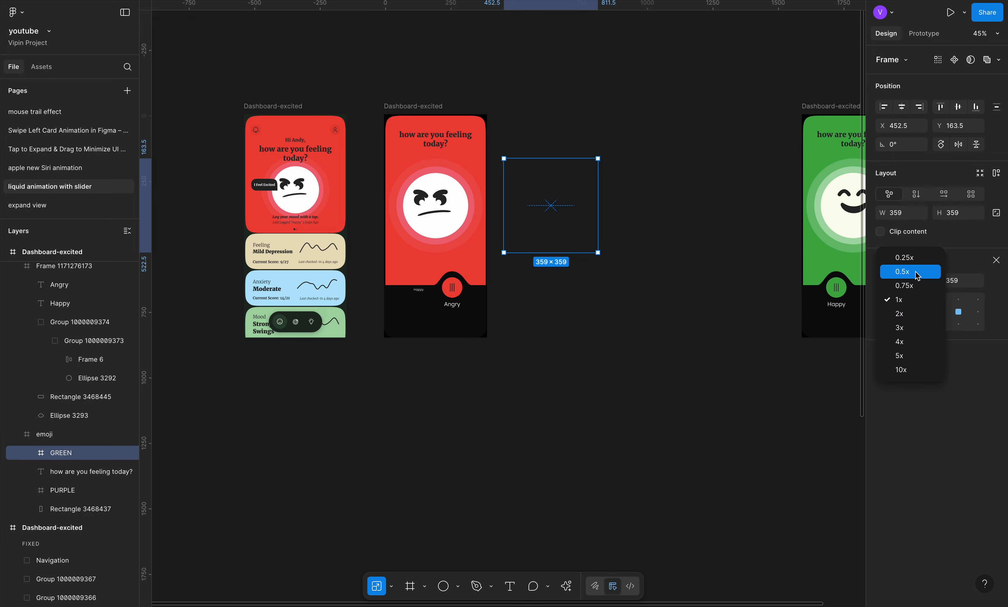
click(918, 270)
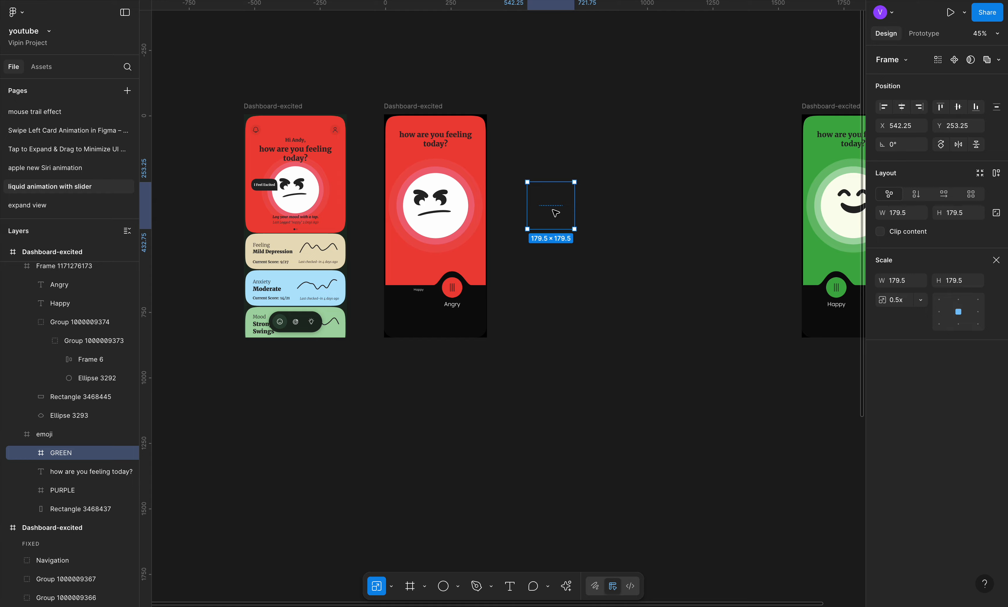
Nudge the half-size smiling face closer to the Angry frame and upward, to X 432.25, Y 103.25
key(shift+Left)
key(shift+Left)
key(shift+Left)
key(shift+Left)
key(shift+Left)
key(shift+Left)
key(shift+Left)
key(shift+Left)
key(shift+Left)
key(shift+Left)
key(shift+Left)
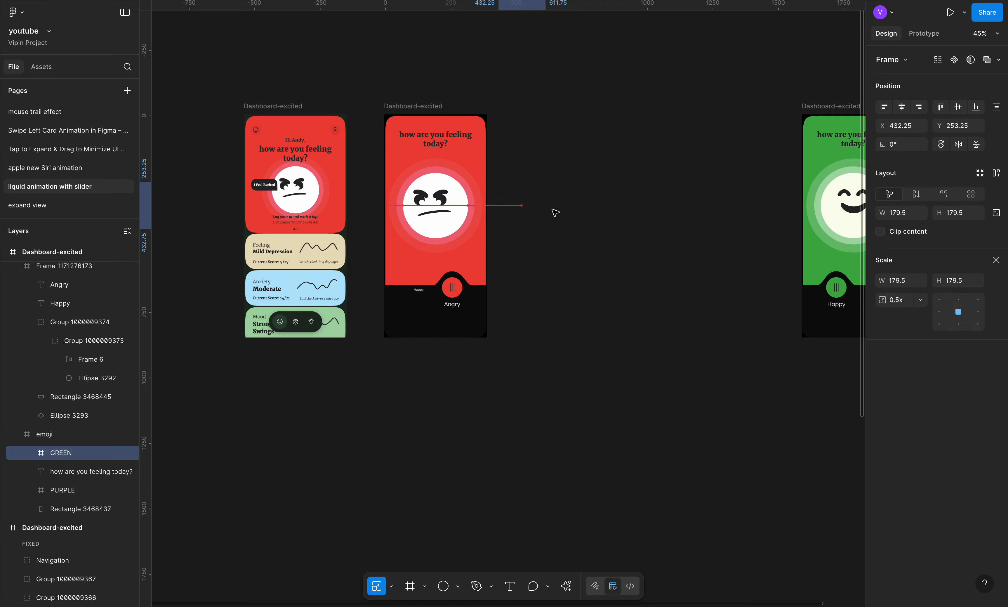
key(shift+Up)
key(shift+Up)
key(shift+Up)
key(shift+Up)
key(shift+Up)
key(shift+Up)
key(shift+Up)
key(shift+Up)
key(shift+Up)
key(shift+Up)
key(shift+Up)
key(shift+Up)
key(shift+Up)
key(shift+Up)
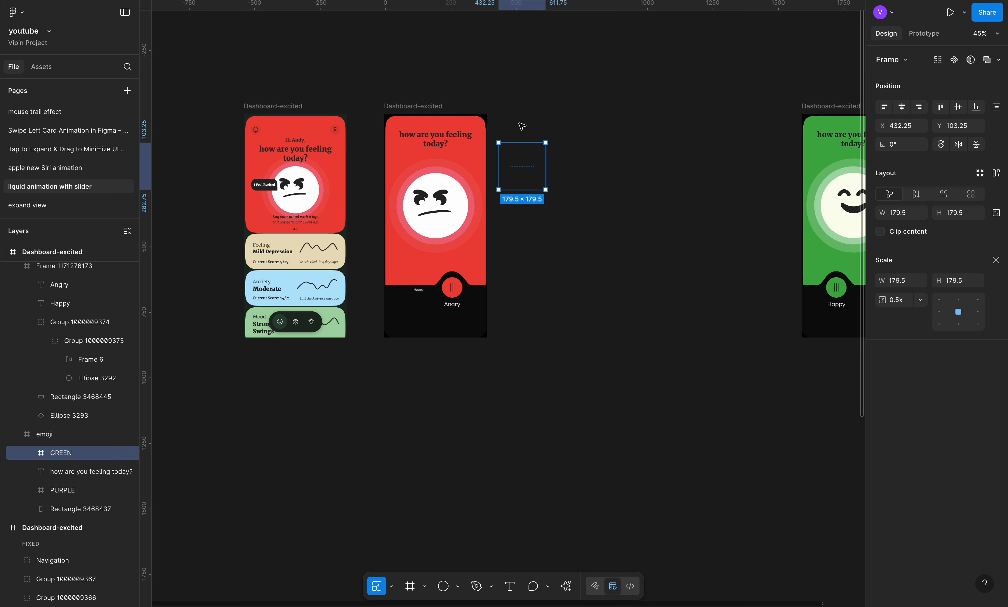
Bring the Happy frame closer to the Angry frame and paste a copy of the PURPLE angry face into the Happy frame's emoji layer
key(alt)
drag(814, 105, 670, 101)
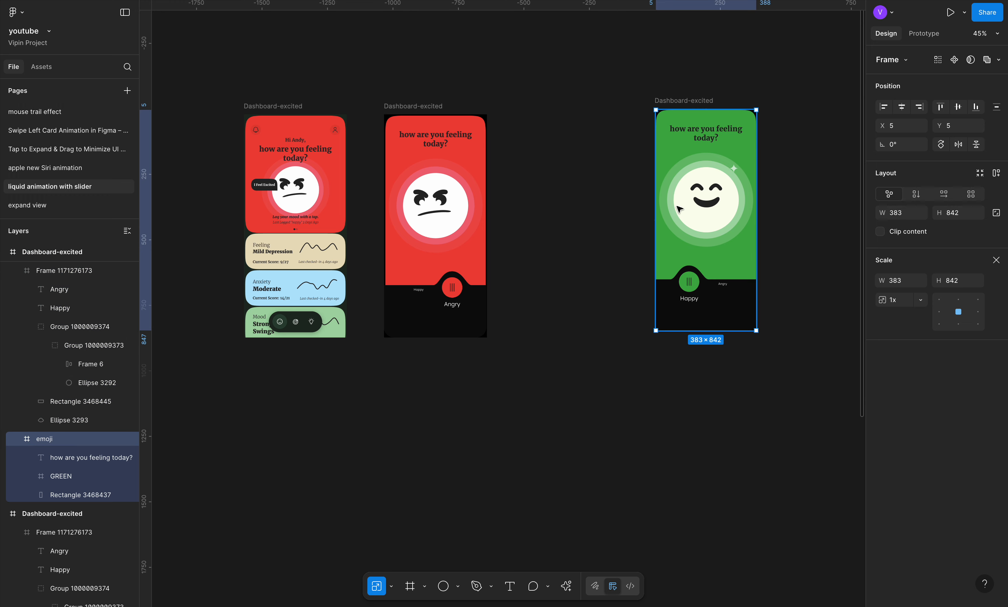
click(459, 215)
double_click(460, 216)
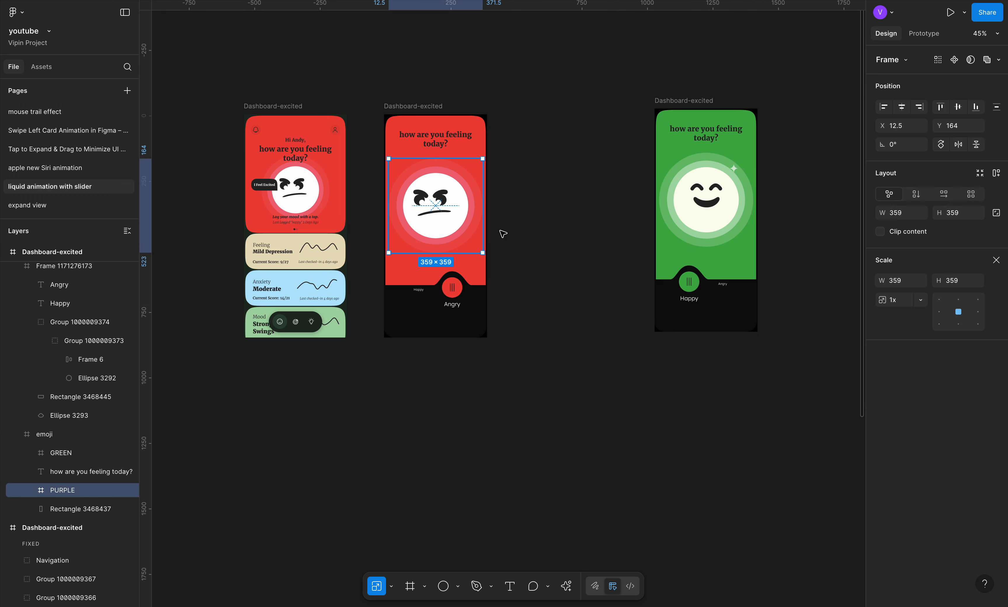
click(697, 169)
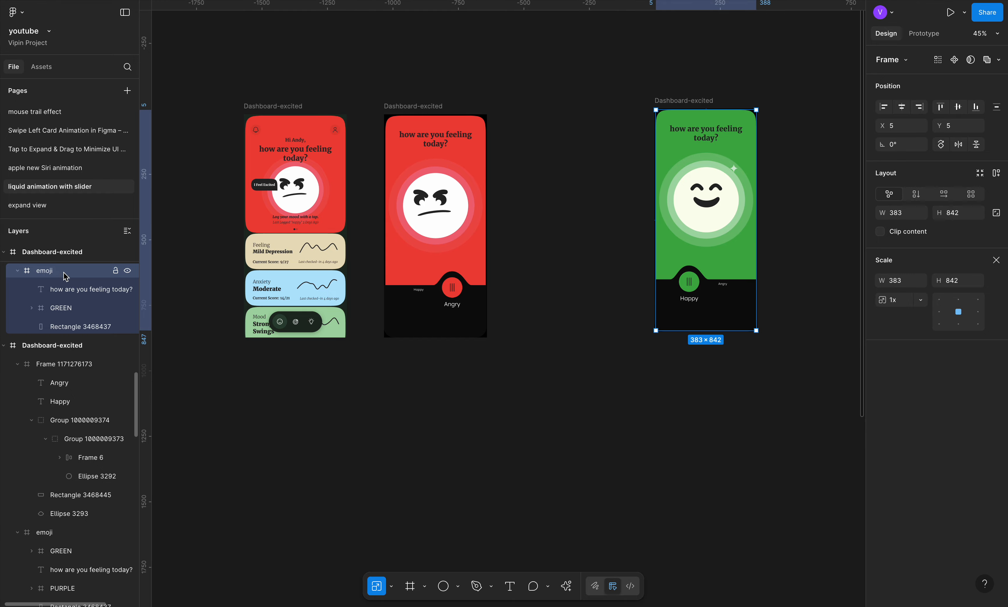
key(ctrl+v)
Move the pasted angry face out past the Happy frame's left edge to X -347.5 and scale it to 0.5x from its center
key(shift+Left)
key(shift+Left)
key(shift+Left)
key(shift+Left)
key(shift+Left)
key(shift+Left)
key(shift+Left)
key(shift+Left)
key(shift+Left)
key(shift+Left)
key(shift+Left)
key(shift+Left)
key(shift+Left)
key(shift+Left)
key(shift+Left)
key(shift+Left)
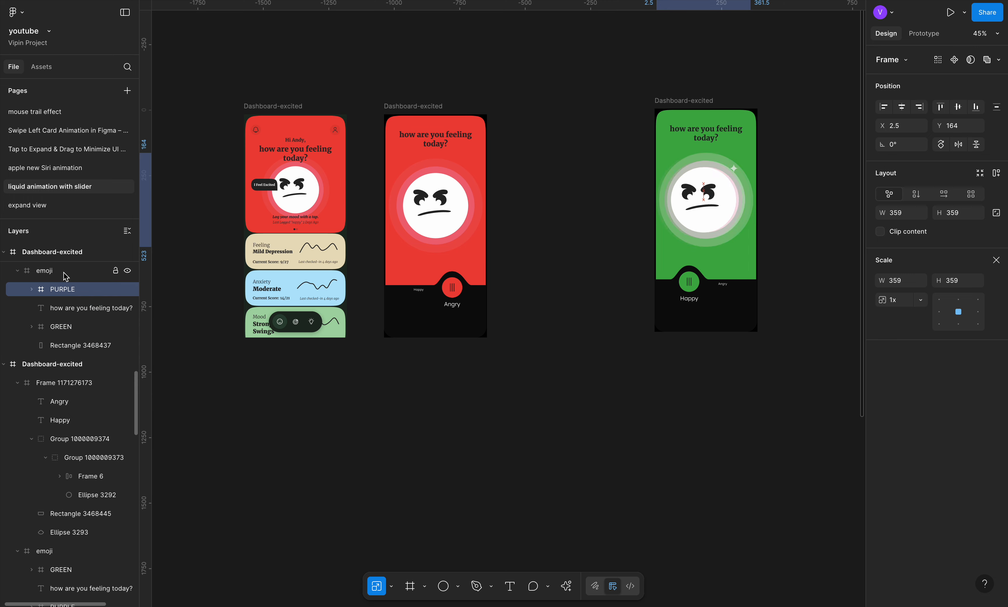
key(shift+Left)
key(shift+Left)
key(shift+Left)
key(shift+Left)
key(shift+Left)
key(shift+Left)
key(shift+Left)
key(shift+Left)
key(shift+Left)
key(shift+Left)
key(shift+Left)
key(shift+Left)
key(shift+Left)
key(shift+Left)
key(shift+Left)
key(shift+Left)
key(shift+Left)
key(shift+Left)
key(shift+Left)
key(shift+Left)
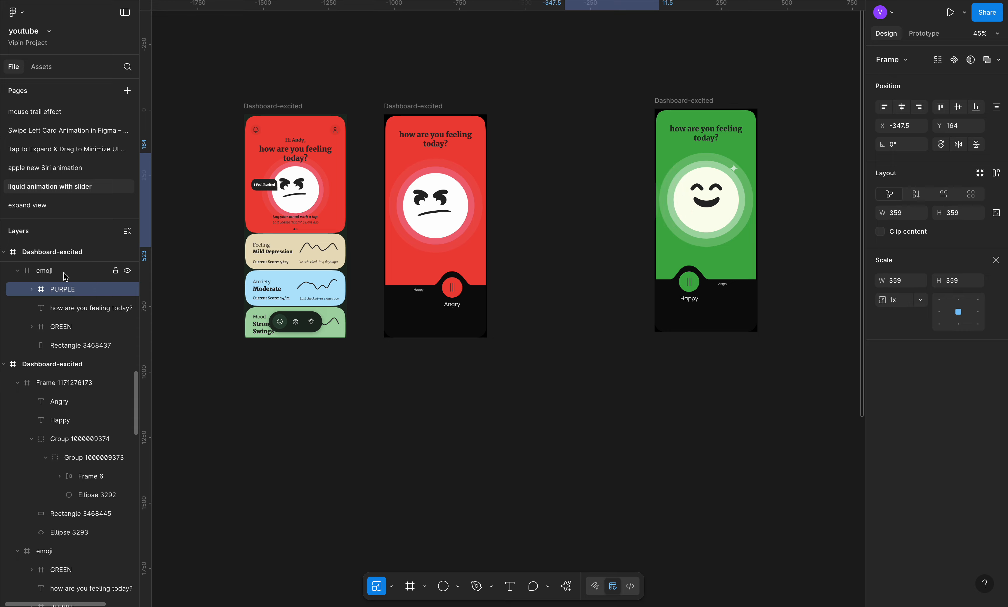
click(921, 301)
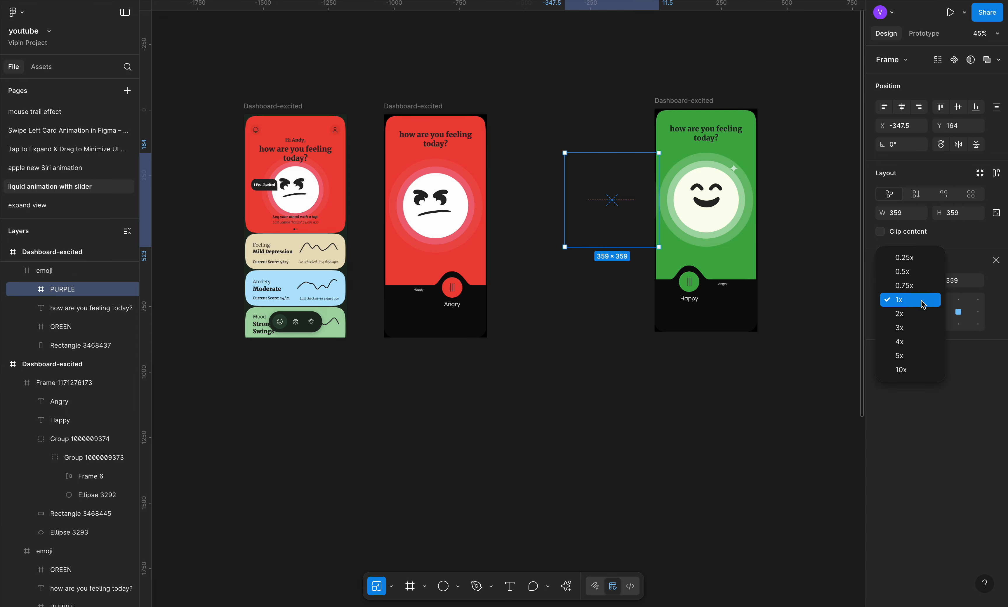
click(919, 278)
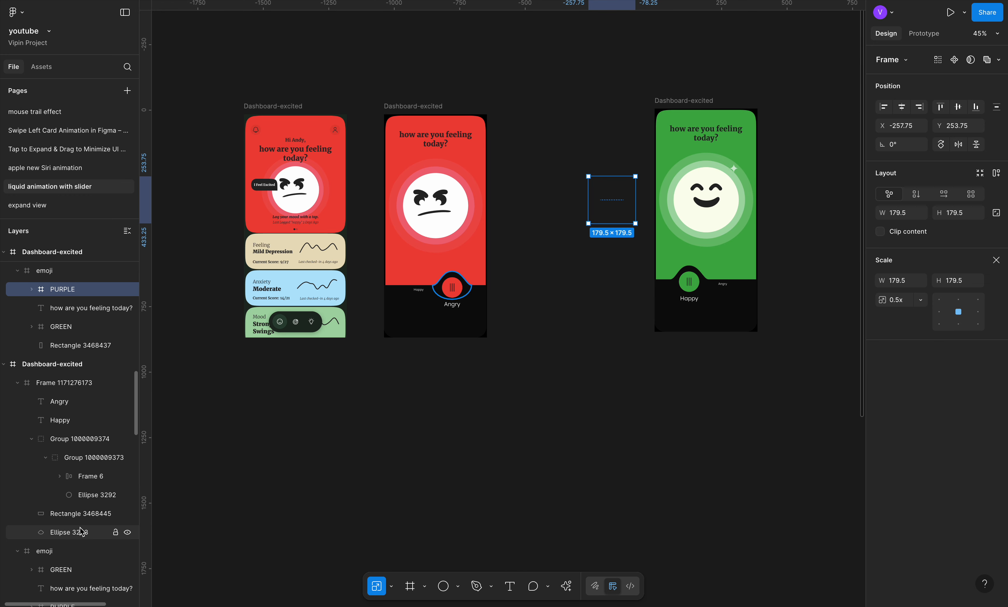
Align the tops of the two half-size off-frame faces, PURPLE and GREEN, within their emoji layers
scroll(80, 538, down, 1)
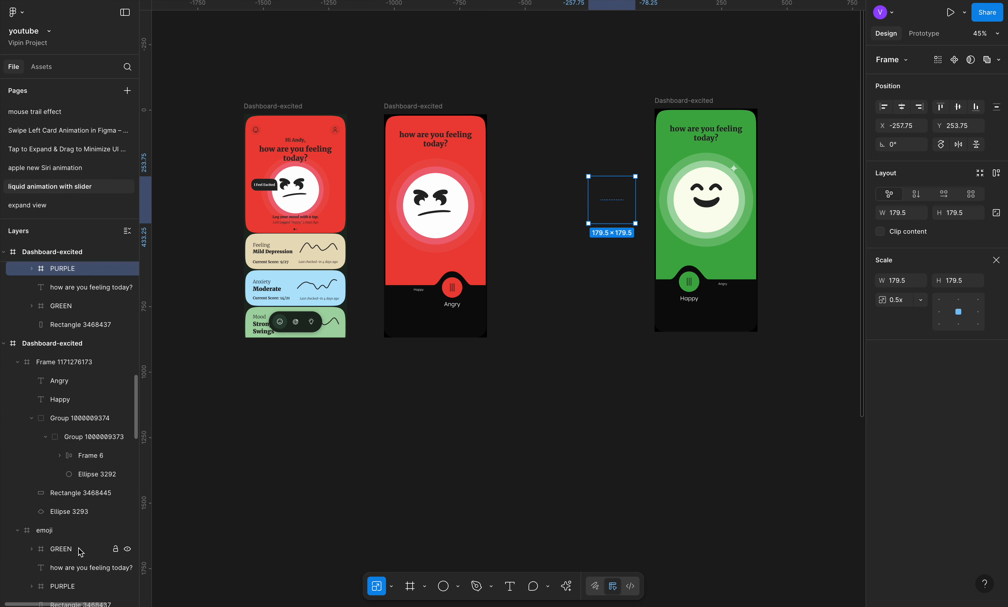
shift+click(80, 549)
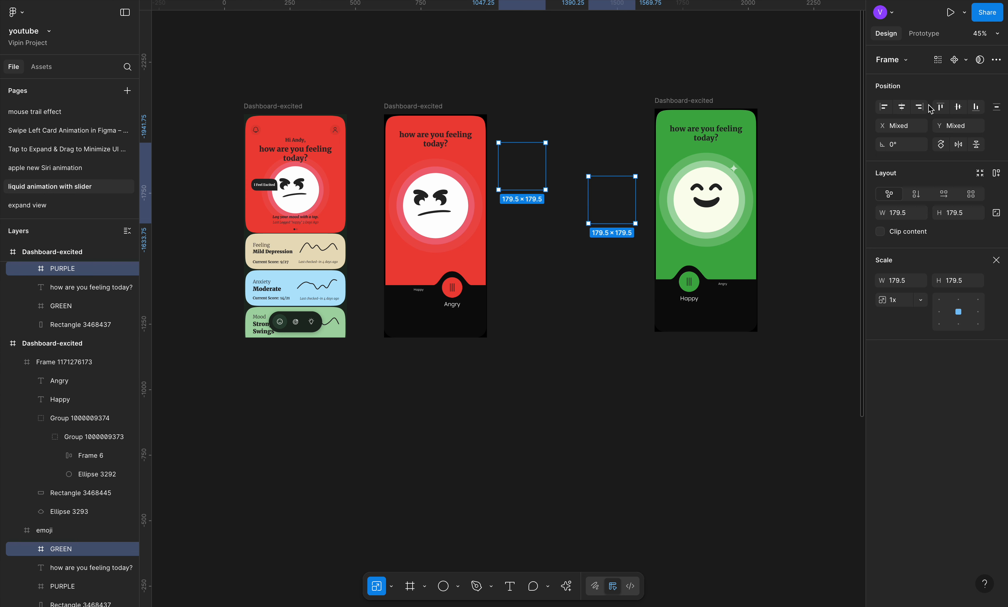
click(941, 107)
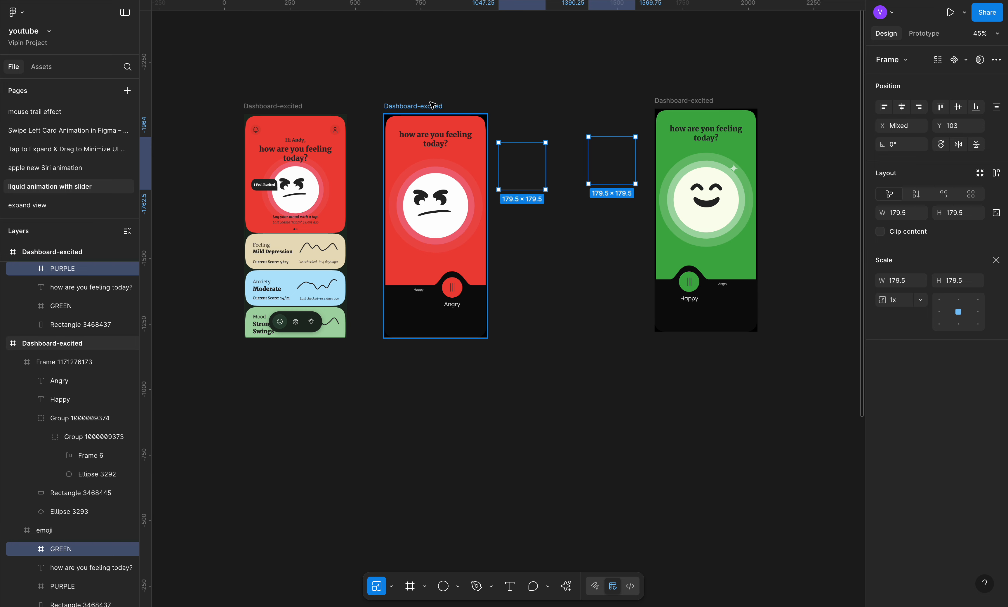
Preview the prototype again from the dashboard frame and slide the knob from Angry to Happy to check the face transition
click(290, 108)
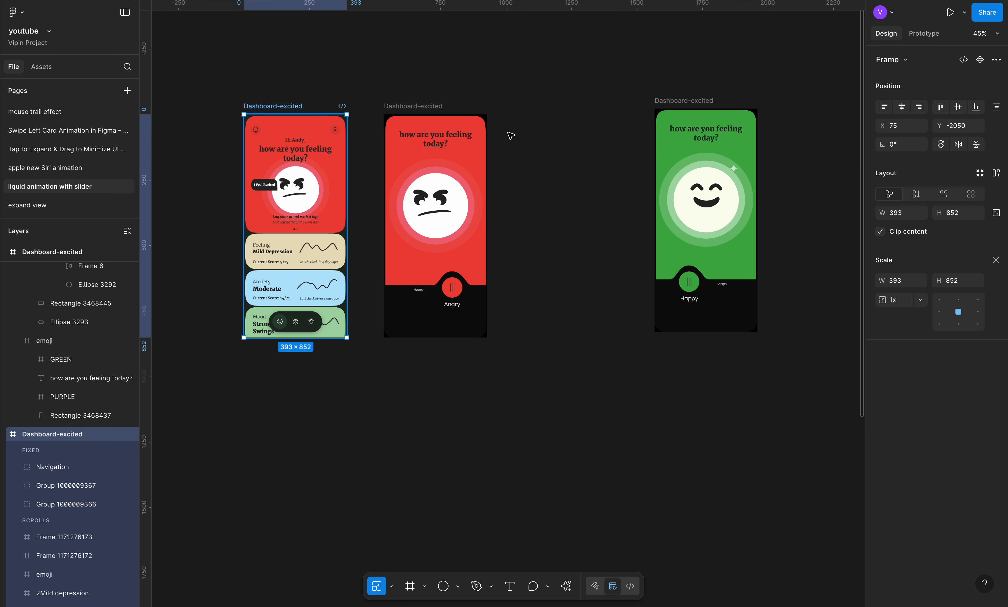
key(shift+space)
click(462, 257)
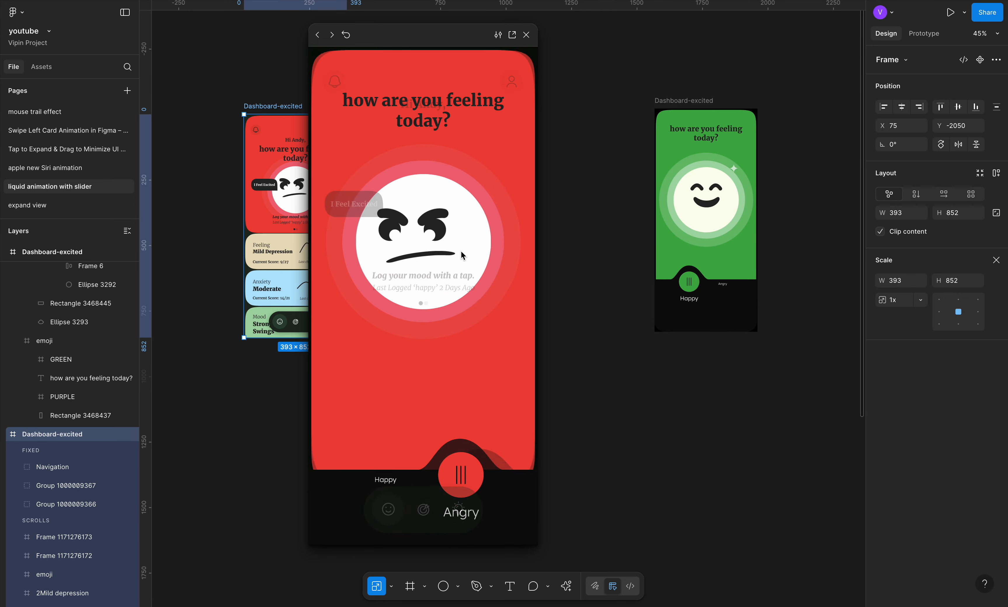
mouse_move(465, 443)
mouse_down()
mouse_move(370, 442)
mouse_move(482, 440)
mouse_move(384, 444)
mouse_move(471, 443)
mouse_up()
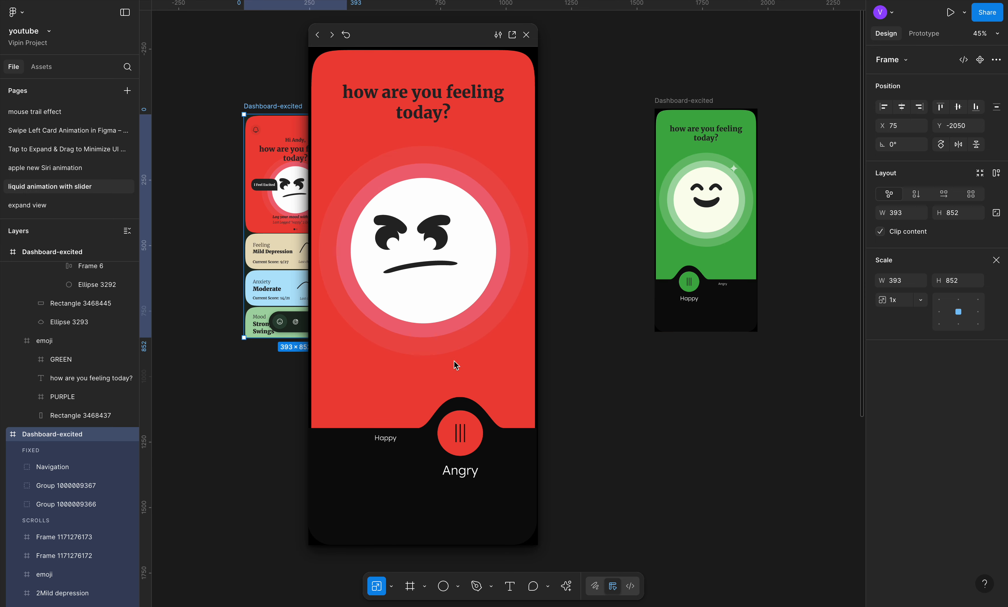
drag(465, 442, 378, 448)
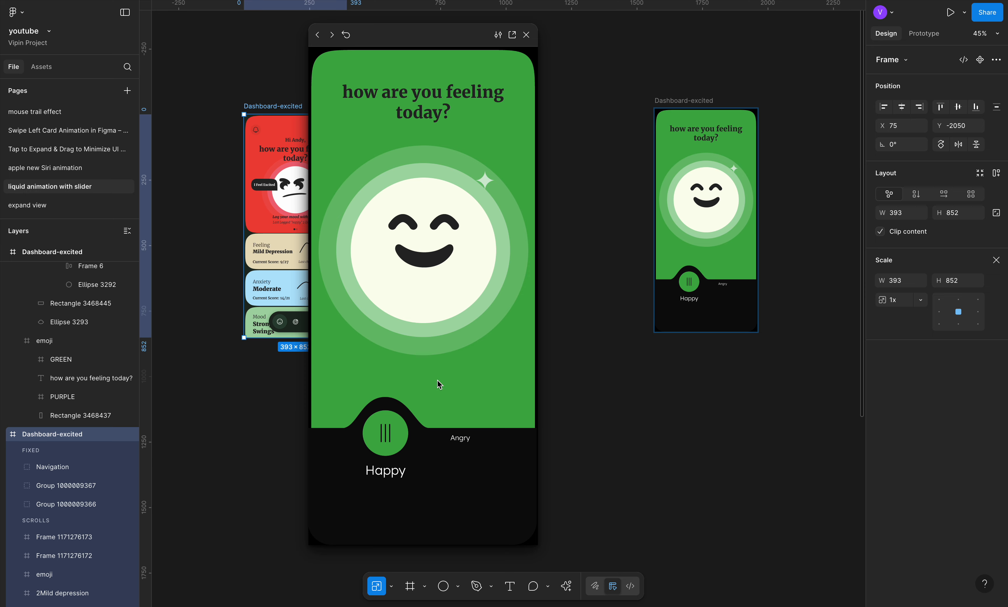
Slide the knob from Happy back to Angry in the prototype preview and check the reverse colour and face transition
drag(403, 446, 501, 440)
drag(475, 246, 566, 284)
drag(484, 265, 542, 289)
drag(474, 283, 527, 300)
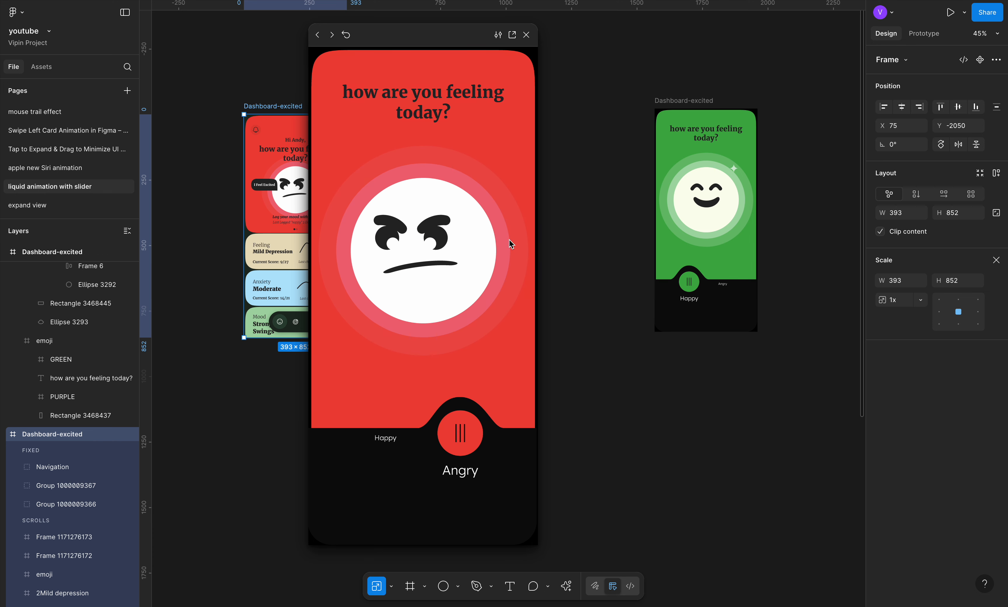